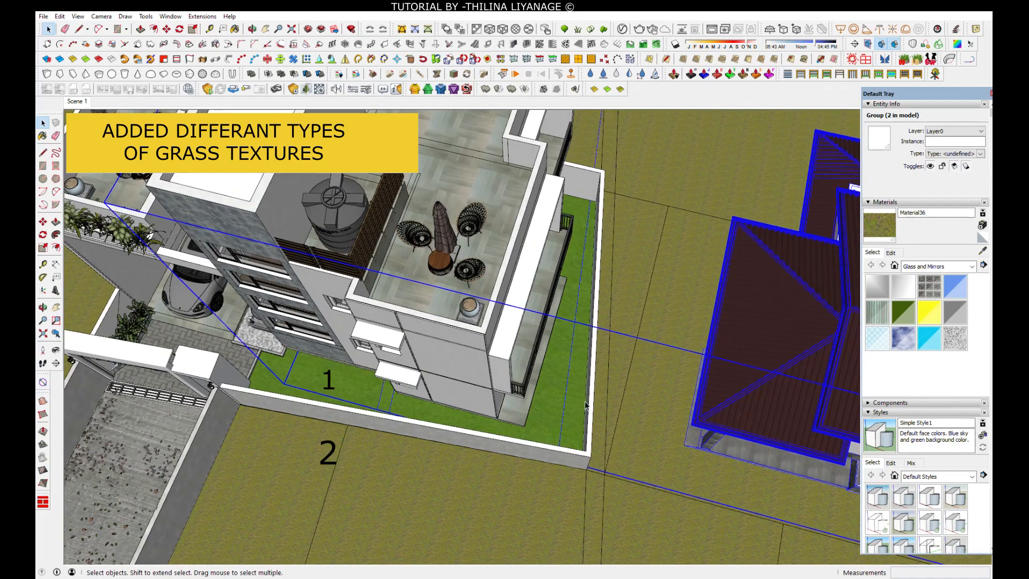
# Examine the house model's driveway, with its scattered leaves, drain grating, car and entrance plants, from above and at eye level
pyautogui.scroll(-3, 584, 398)
pyautogui.moveTo(148, 423); pyautogui.dragTo(260, 429, button='middle')
pyautogui.scroll(6, 279, 456)
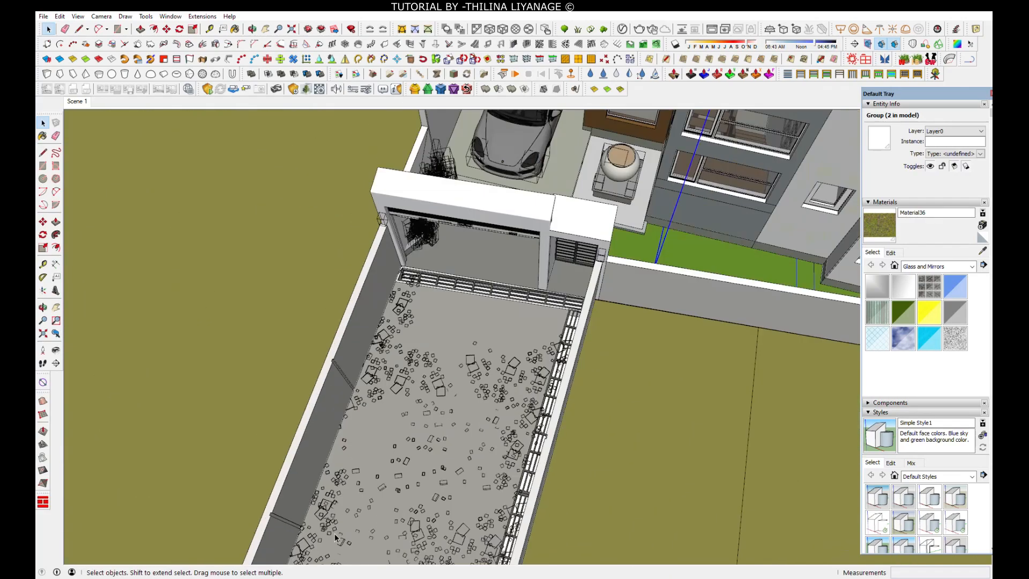
pyautogui.scroll(4, 336, 538)
pyautogui.moveTo(568, 471); pyautogui.dragTo(620, 219, button='middle')
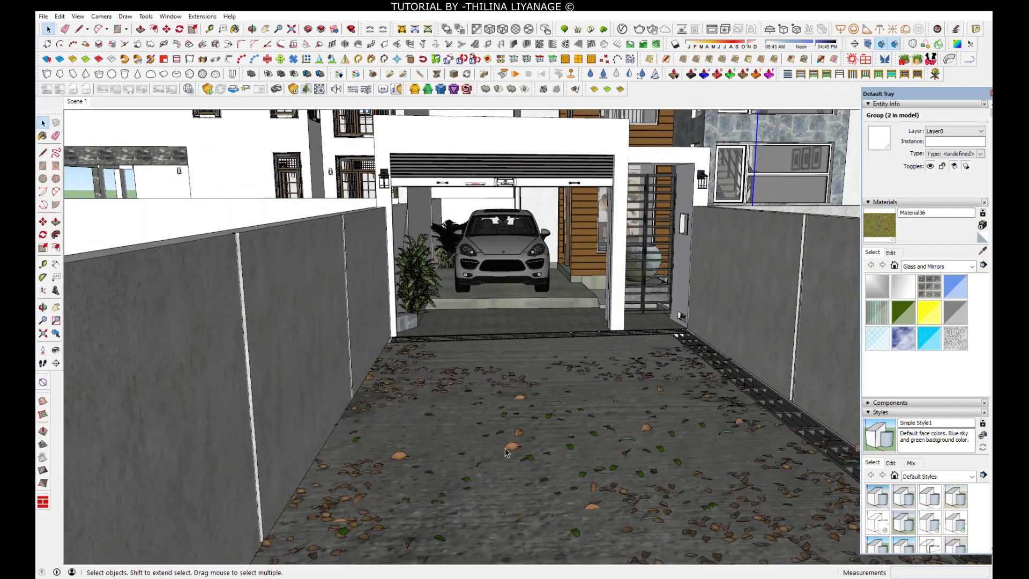
pyautogui.scroll(8, 428, 276)
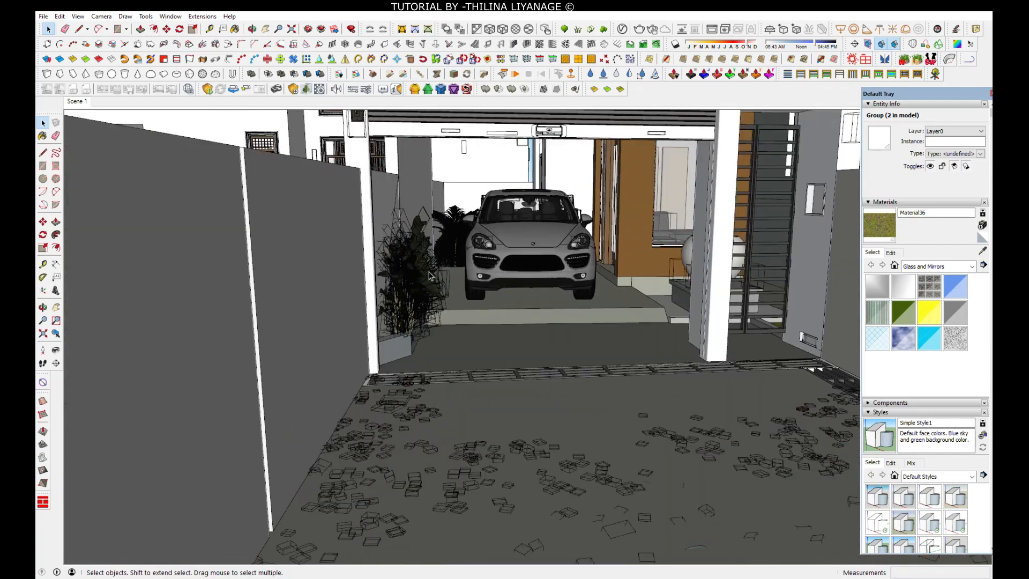
pyautogui.scroll(2, 428, 276)
pyautogui.moveTo(484, 375); pyautogui.dragTo(383, 305, button='middle')
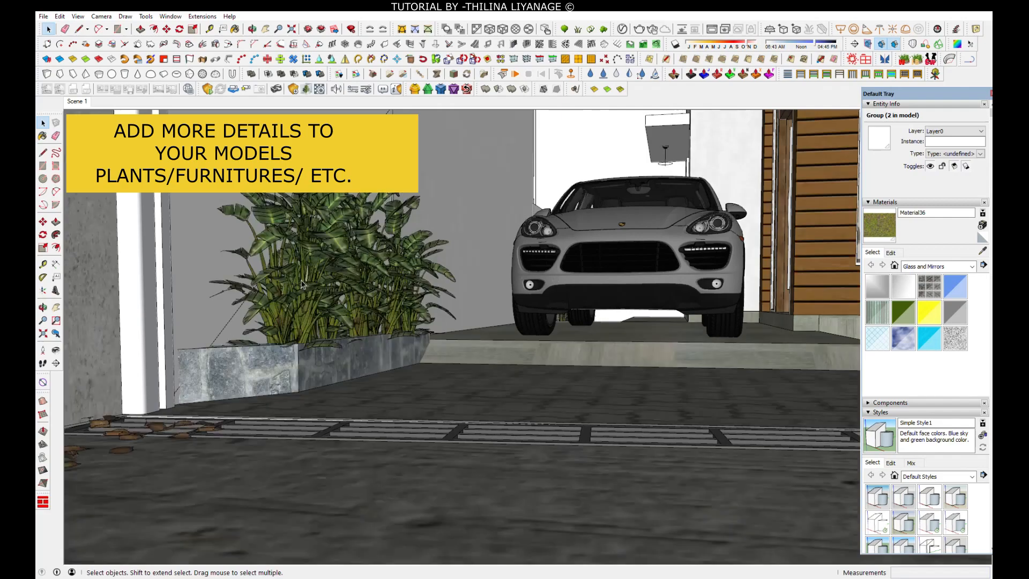
pyautogui.scroll(-10, 306, 501)
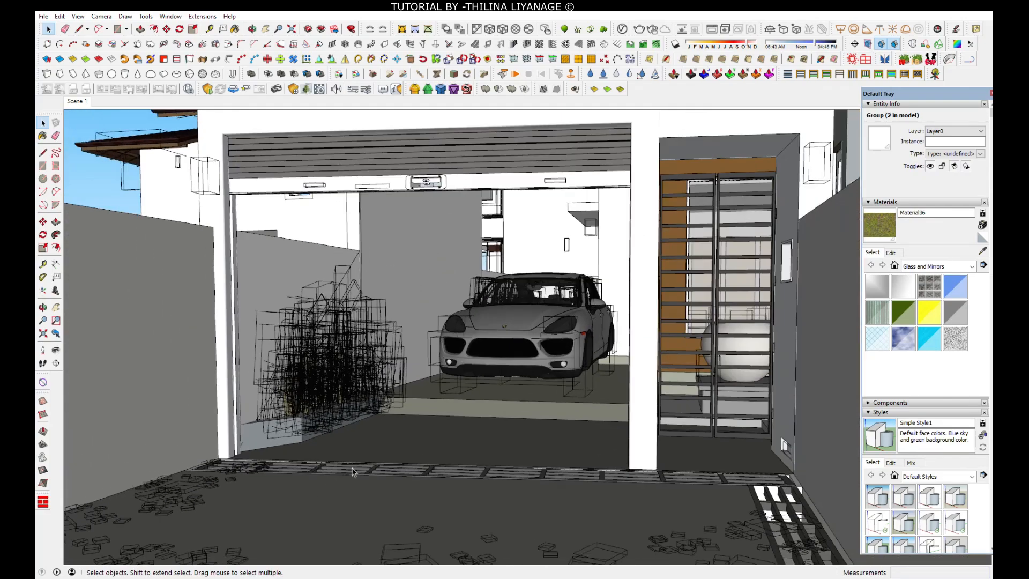
# Examine the living room furniture and wall panels placed behind the ground-floor window, then the gate area around it
pyautogui.moveTo(352, 471); pyautogui.dragTo(478, 460, button='middle')
pyautogui.scroll(5, 583, 326)
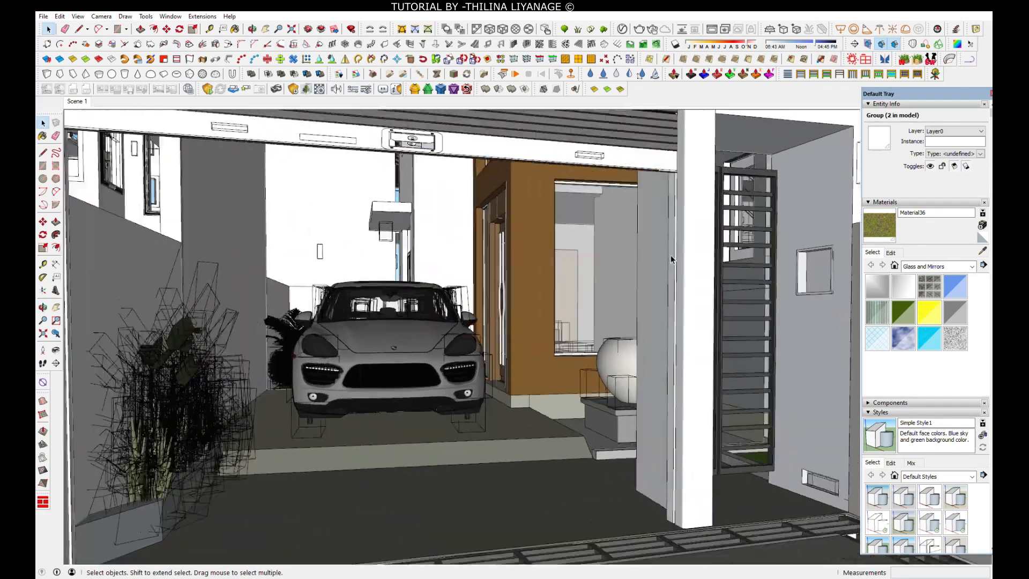
pyautogui.scroll(8, 580, 326)
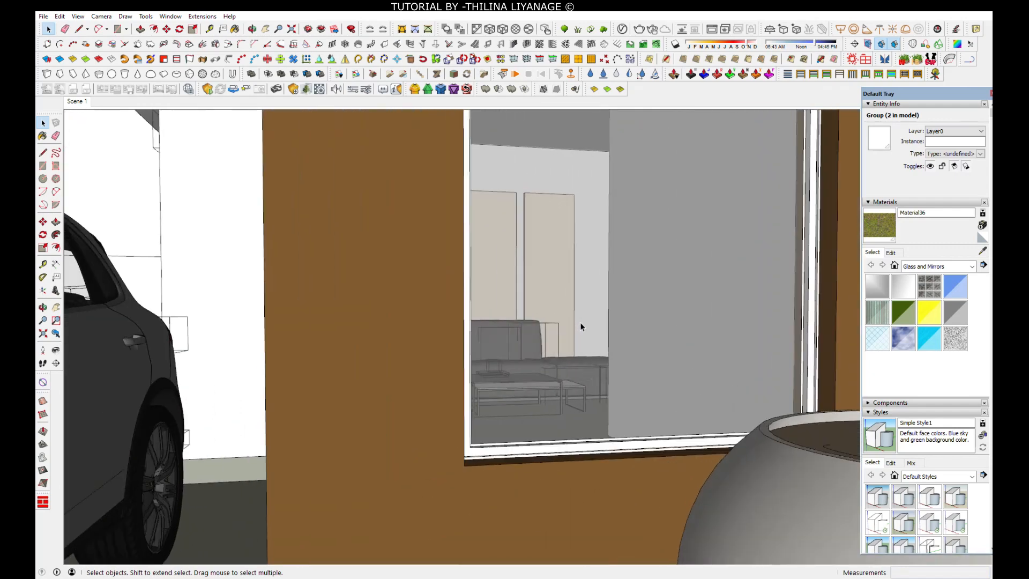
pyautogui.scroll(2, 581, 326)
pyautogui.moveTo(581, 326); pyautogui.dragTo(525, 316, button='middle')
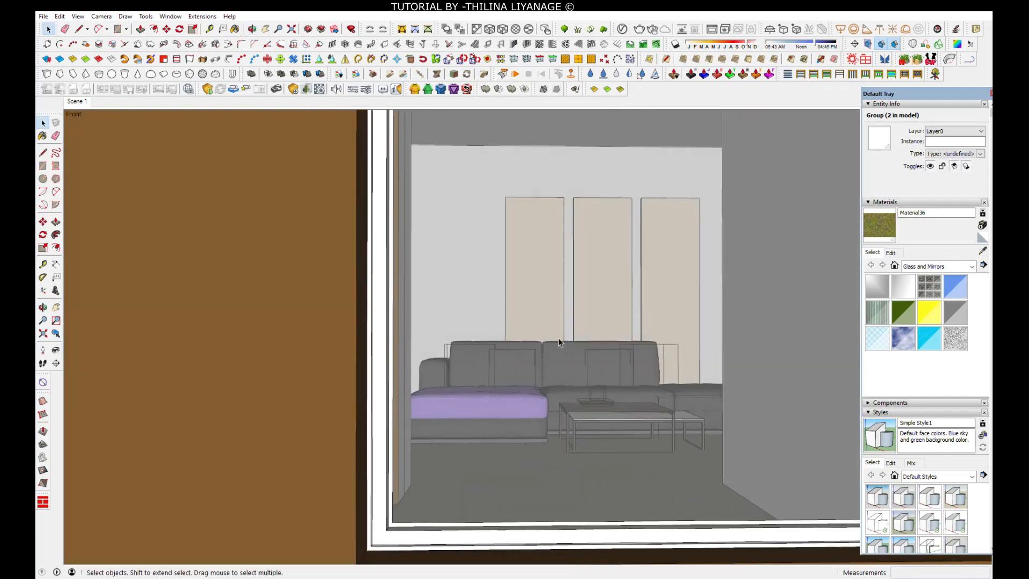
pyautogui.scroll(-6, 494, 505)
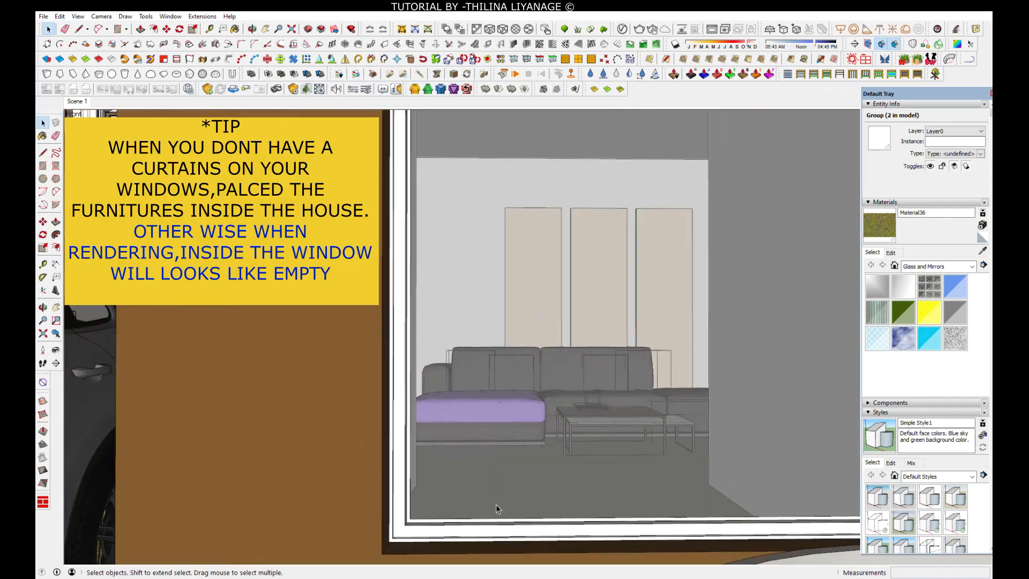
pyautogui.scroll(-5, 368, 545)
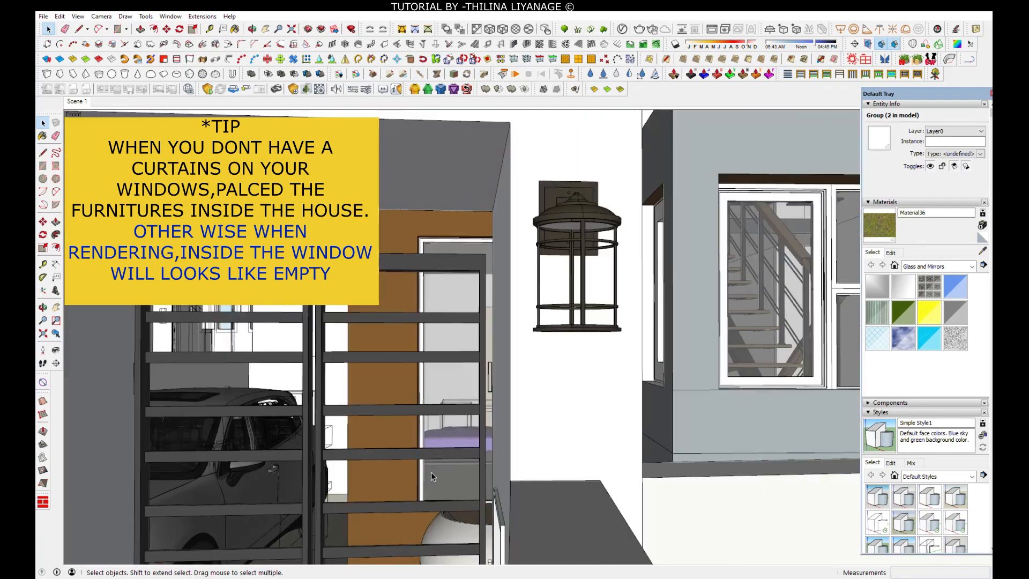
pyautogui.scroll(-3, 432, 476)
pyautogui.moveTo(490, 430); pyautogui.dragTo(618, 449, button='middle')
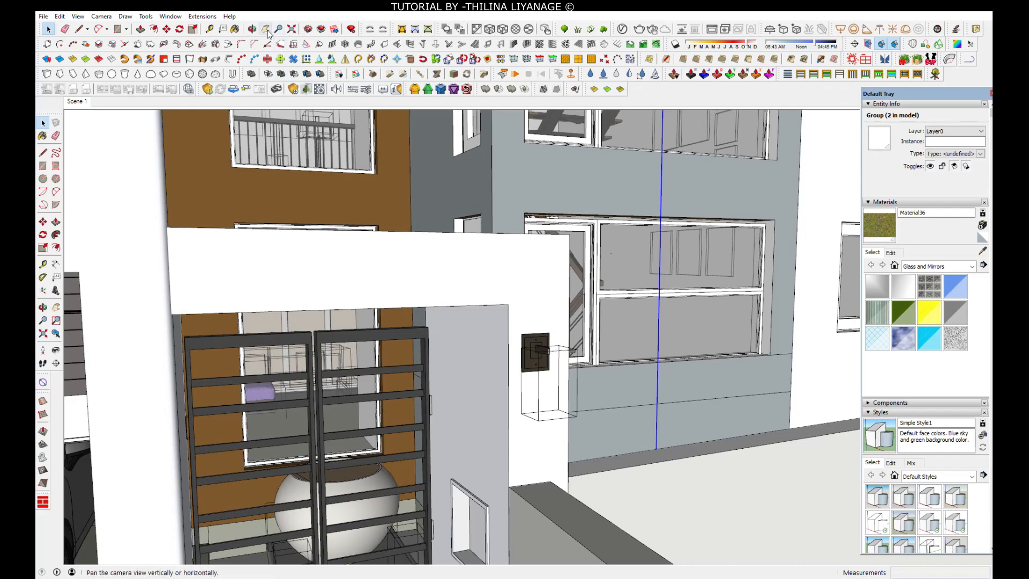
# Examine the staircase, picture frames and furniture behind the upper-floor windows, then the whole front of the house
pyautogui.keyDown('shift'); pyautogui.moveTo(605, 287); pyautogui.dragTo(567, 428, button='middle'); pyautogui.keyUp('shift')
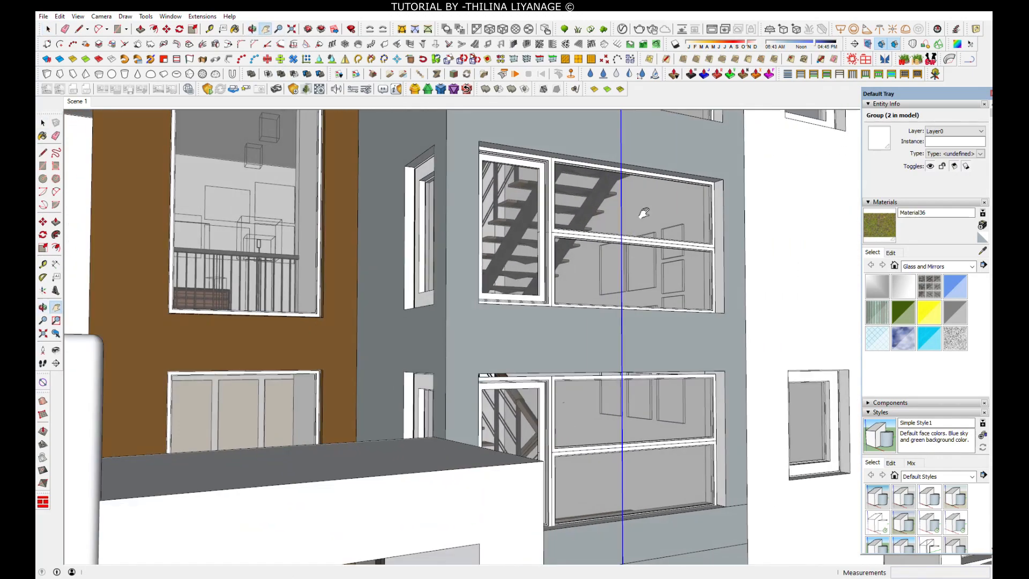
pyautogui.scroll(2, 644, 215)
pyautogui.scroll(-1, 624, 335)
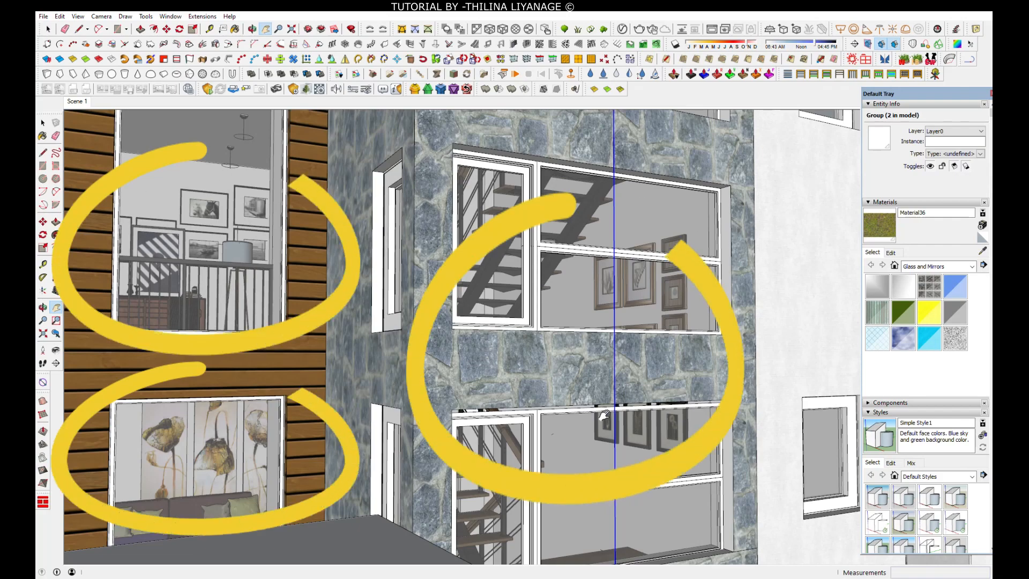
pyautogui.keyDown('shift'); pyautogui.moveTo(604, 414); pyautogui.dragTo(628, 366, button='middle'); pyautogui.keyUp('shift')
pyautogui.scroll(-6, 628, 367)
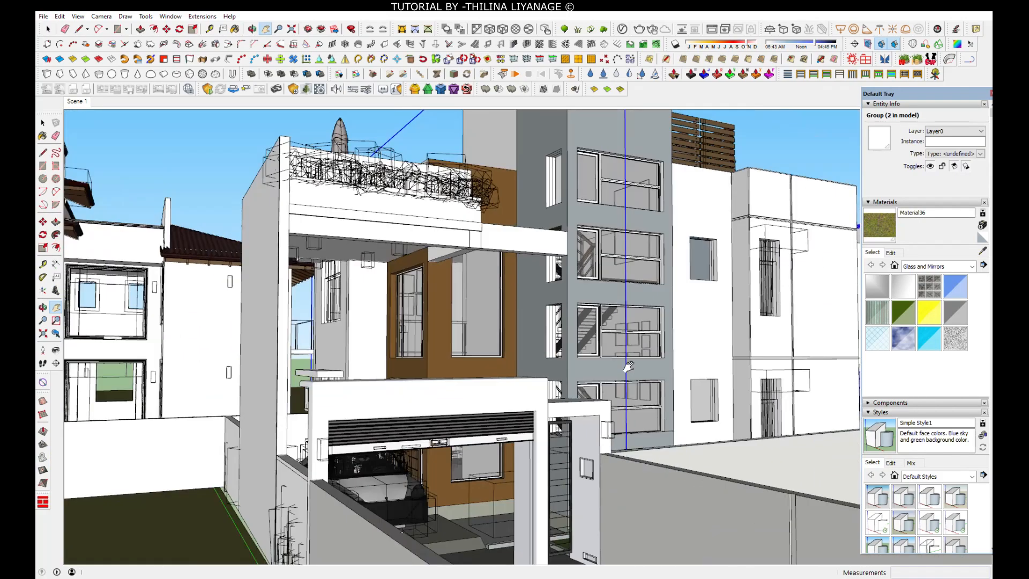
pyautogui.scroll(-3, 628, 367)
pyautogui.moveTo(628, 366); pyautogui.dragTo(574, 369, button='middle')
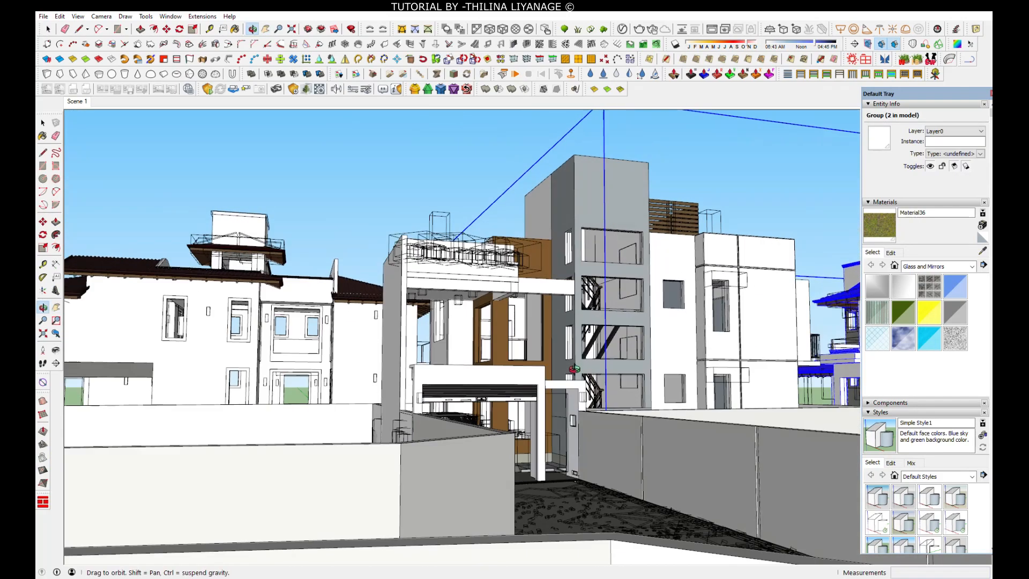
# Restore the Scene 1 camera view and inspect the neighbouring houses that cover the background
pyautogui.click(77, 102)
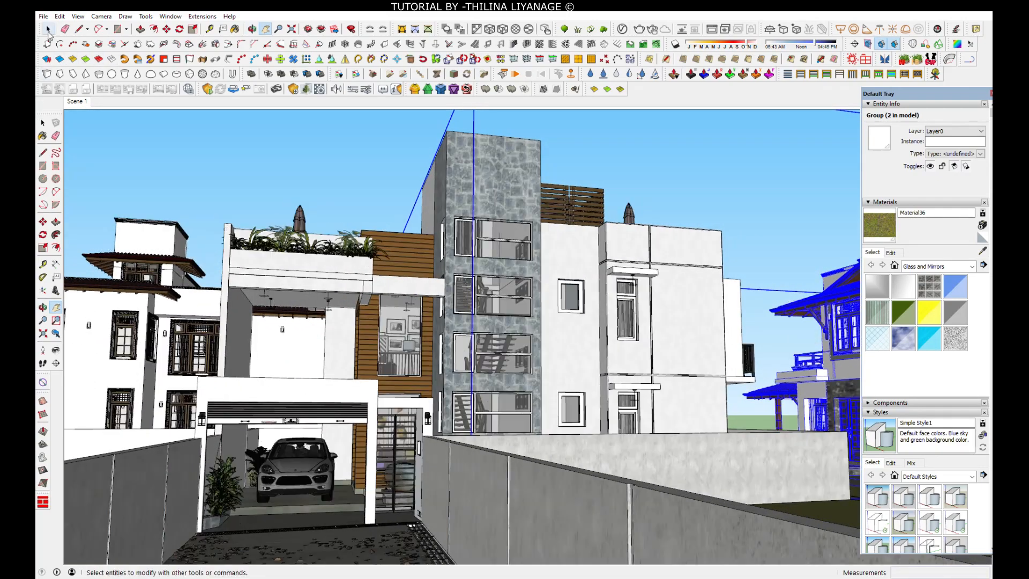
pyautogui.press('space')
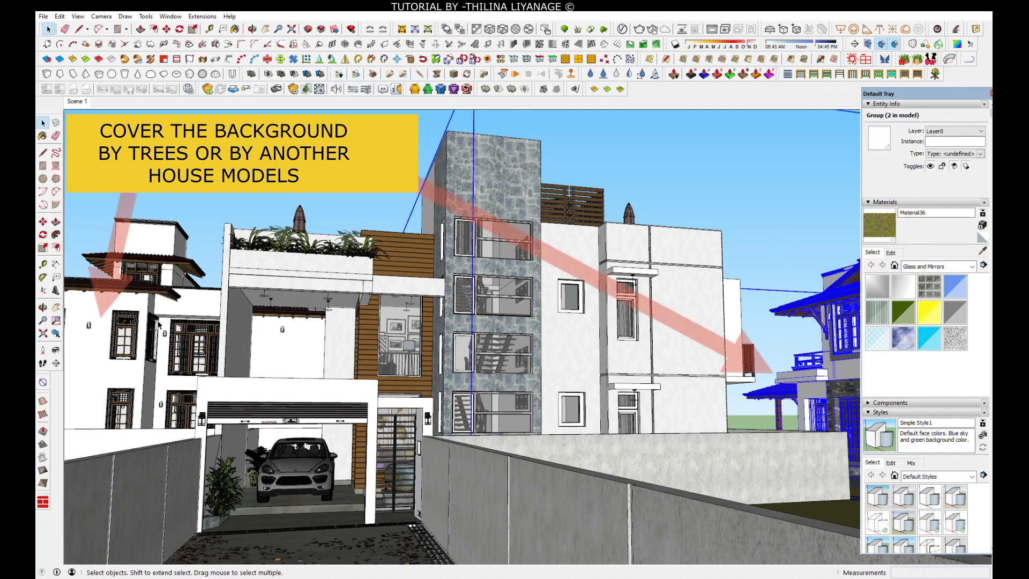
pyautogui.click(173, 339)
pyautogui.click(394, 191)
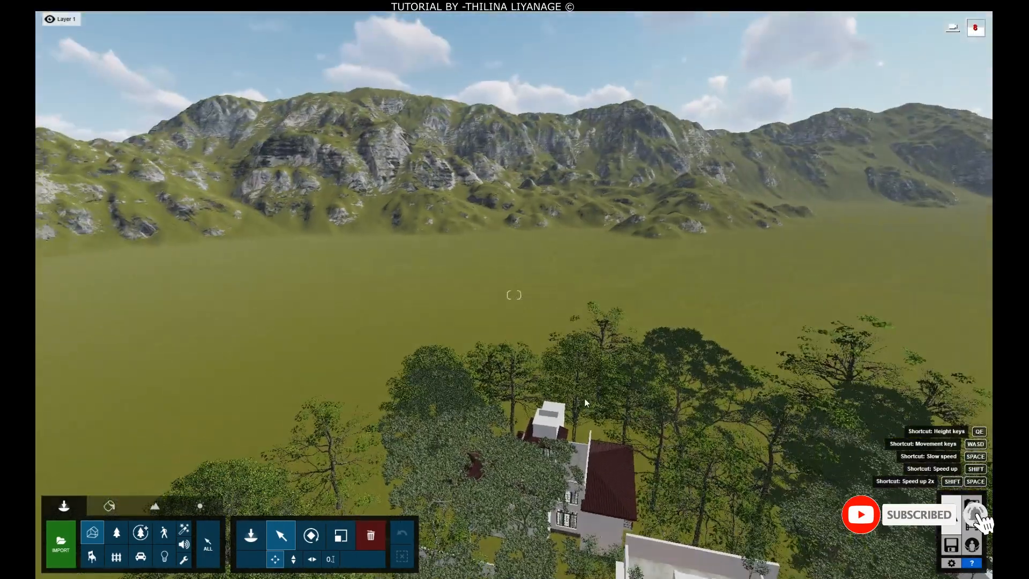
# Examine the imported house and the trees and plants placed around it from above, down to the driveway surface
pyautogui.moveTo(584, 397); pyautogui.dragTo(651, 515, button='right')
pyautogui.moveTo(573, 456); pyautogui.dragTo(601, 478, button='right')
pyautogui.press('w')
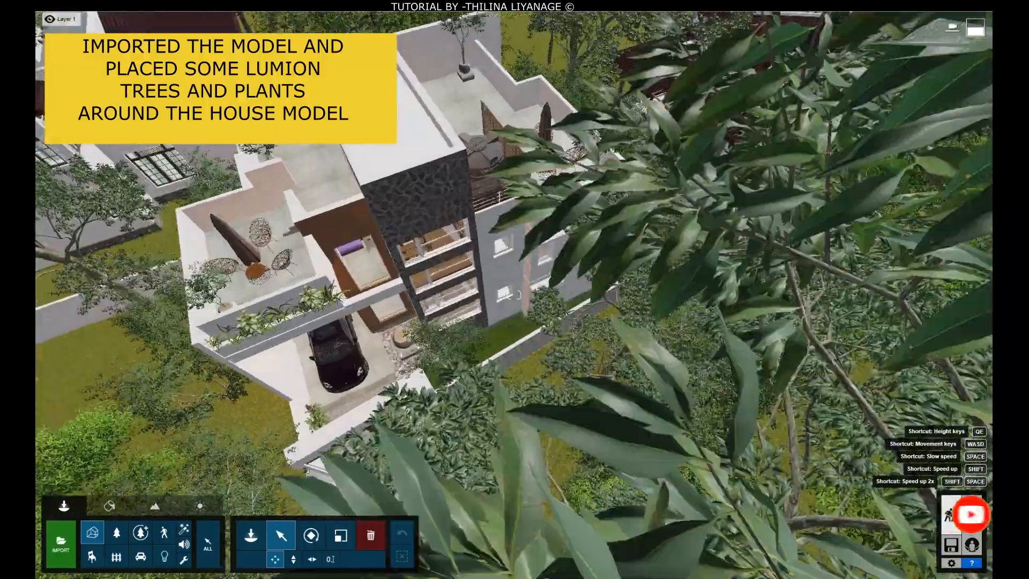
pyautogui.moveTo(509, 327); pyautogui.dragTo(536, 259, button='right')
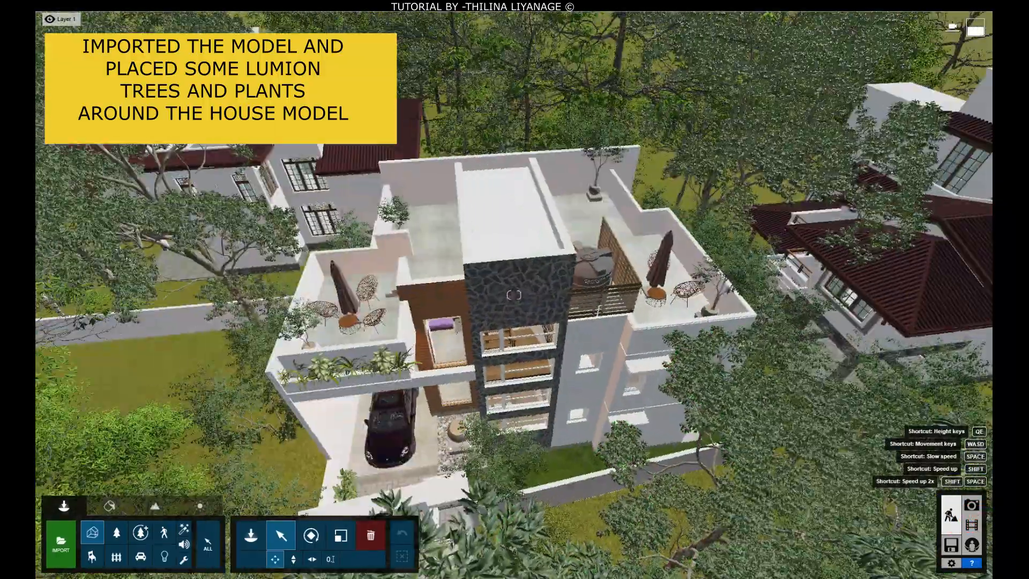
pyautogui.moveTo(252, 300); pyautogui.dragTo(207, 307, button='right')
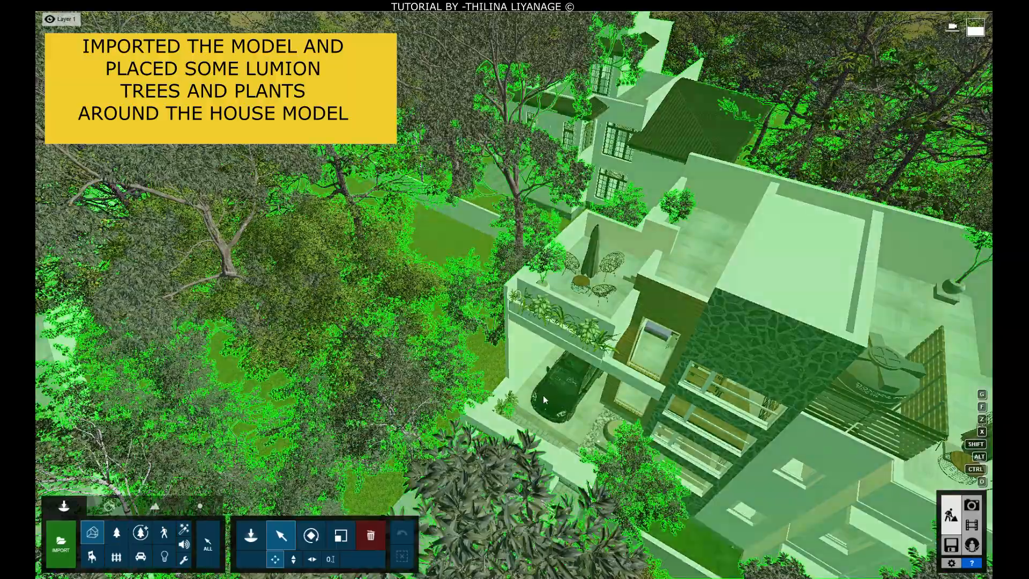
pyautogui.moveTo(375, 179); pyautogui.dragTo(206, 233, button='right')
pyautogui.moveTo(541, 257); pyautogui.dragTo(478, 263, button='right')
pyautogui.scroll(6, 474, 260)
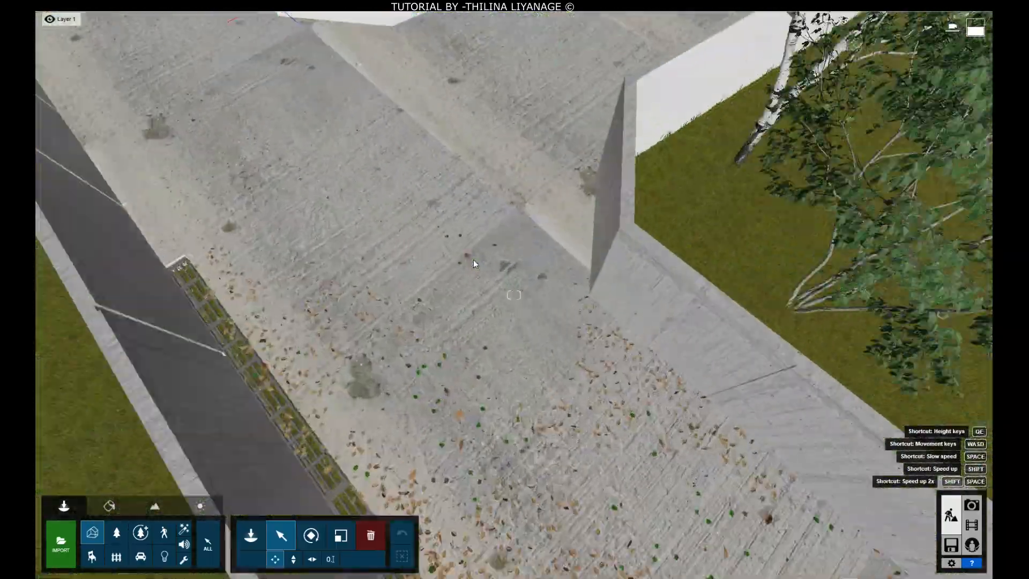
pyautogui.scroll(8, 474, 260)
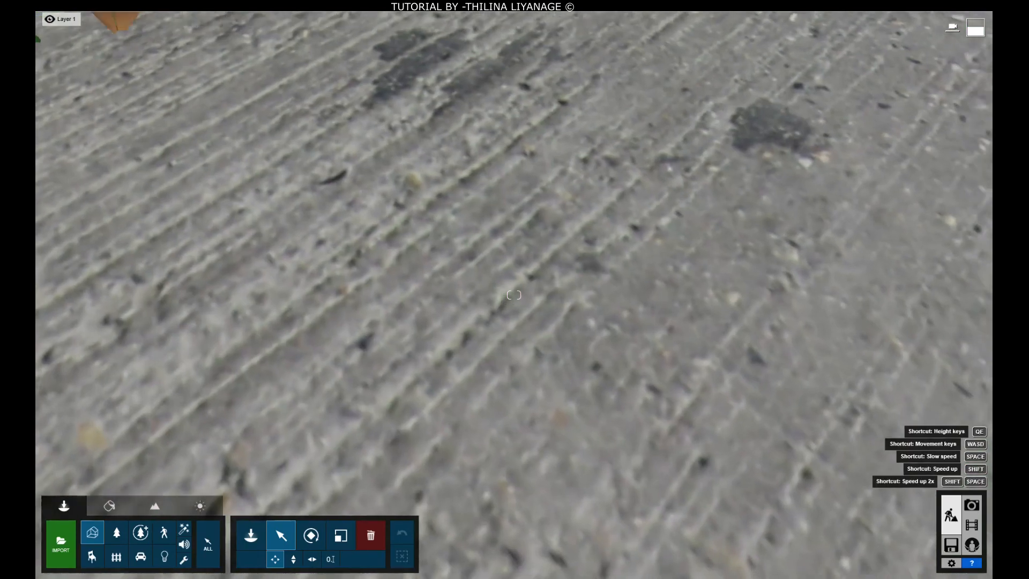
# View the house front from the driveway at eye level and check how trees and neighbouring houses cover the background
pyautogui.moveTo(491, 269); pyautogui.dragTo(671, 210, button='right')
pyautogui.scroll(5, 491, 269)
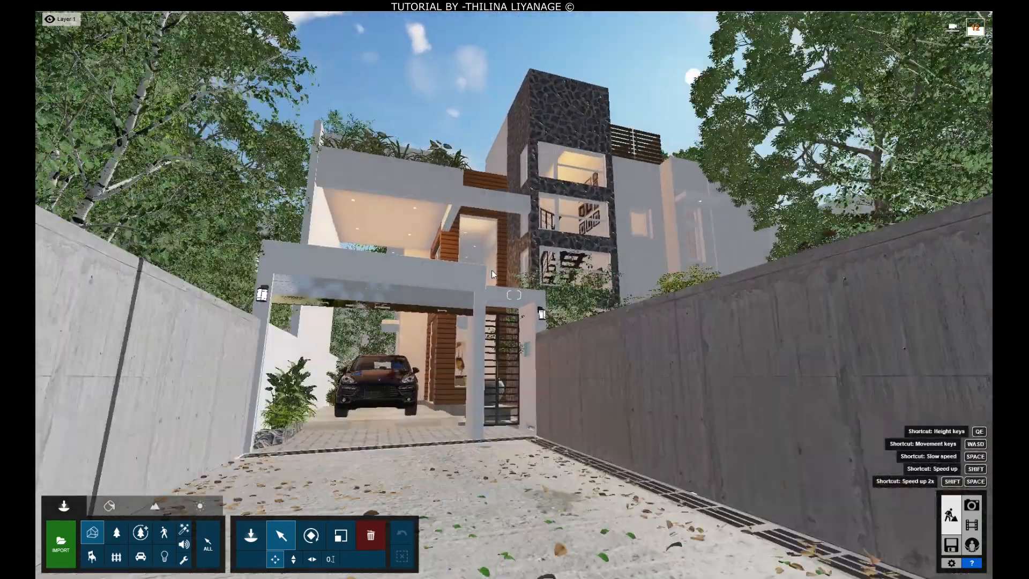
pyautogui.scroll(6, 492, 274)
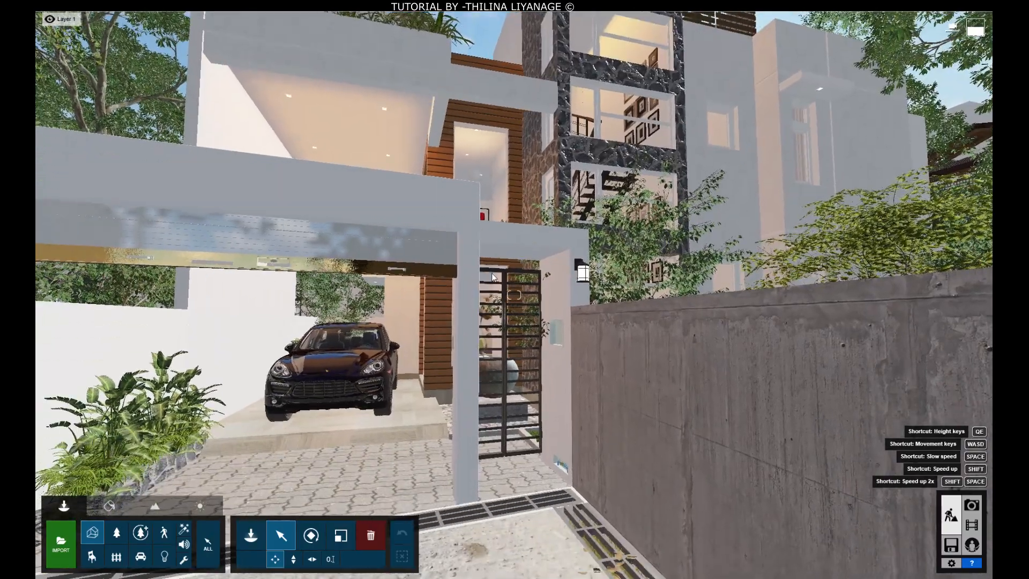
pyautogui.press('s')
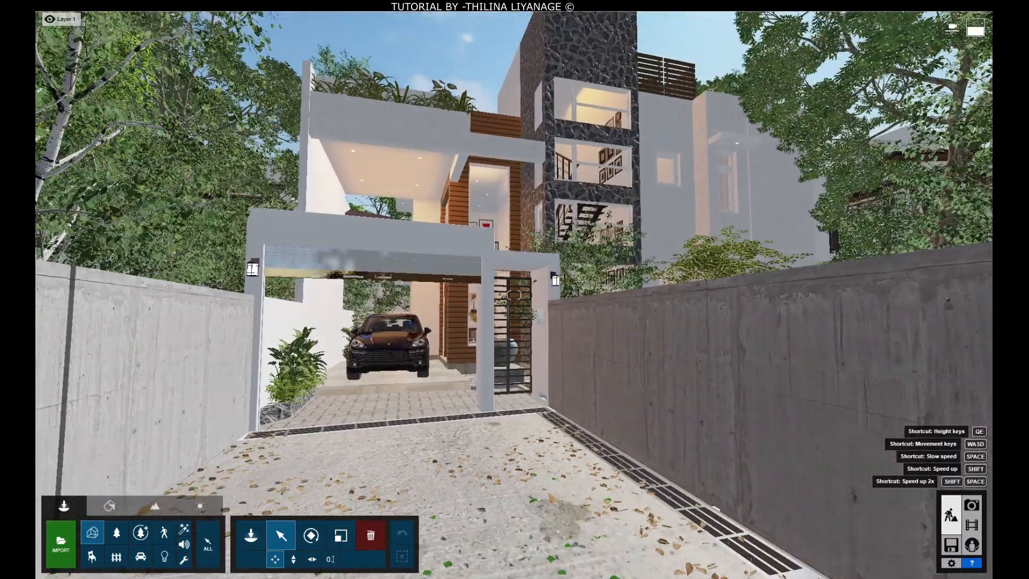
pyautogui.press('s')
pyautogui.moveTo(491, 273); pyautogui.dragTo(502, 258, button='right')
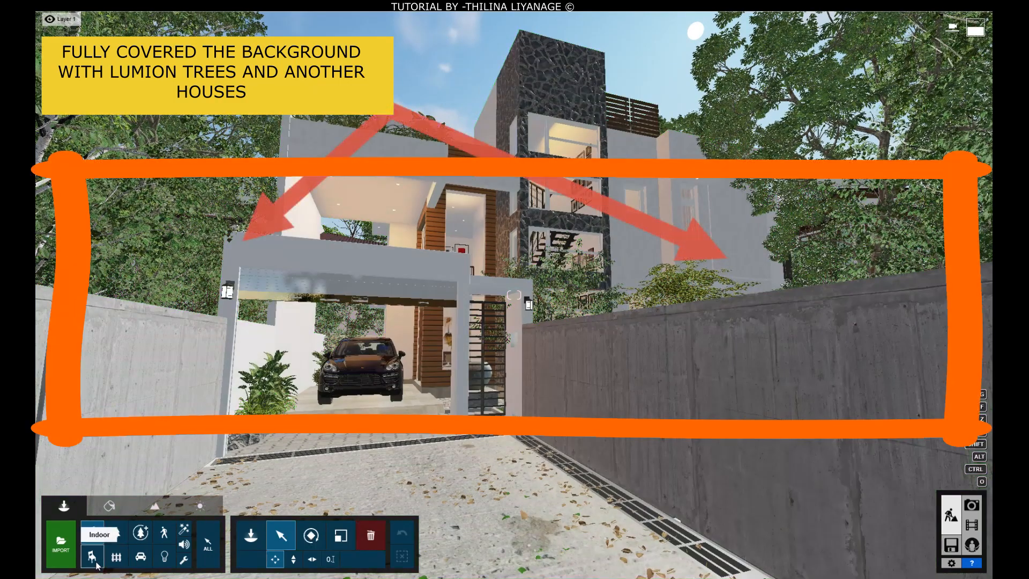
# Delete the existing lights under the upper terrace ceiling
pyautogui.click(164, 556)
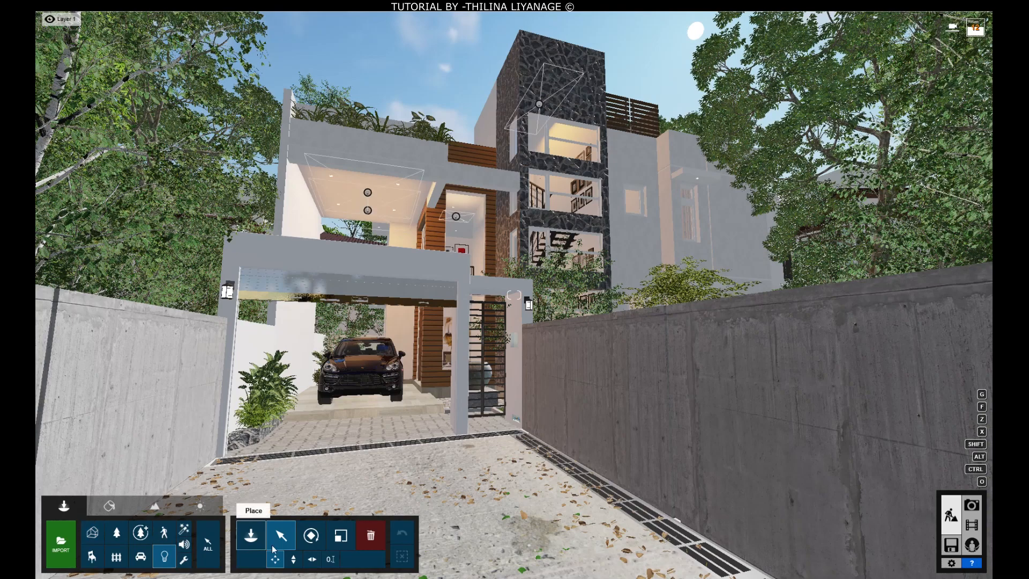
pyautogui.click(367, 193)
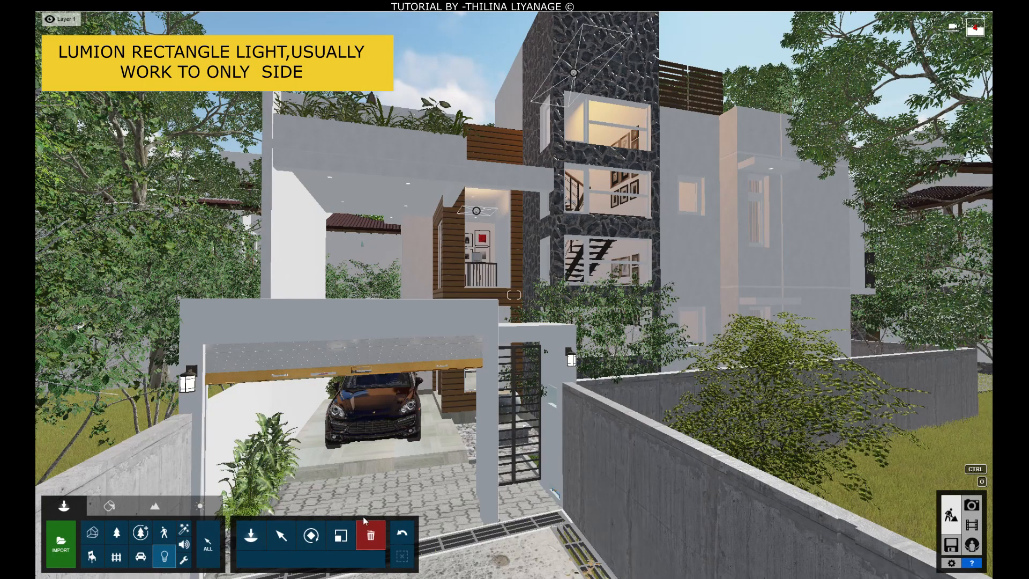
# Place a rectangular area light beneath the upper terrace ceiling and select it to show its properties
pyautogui.click(250, 564)
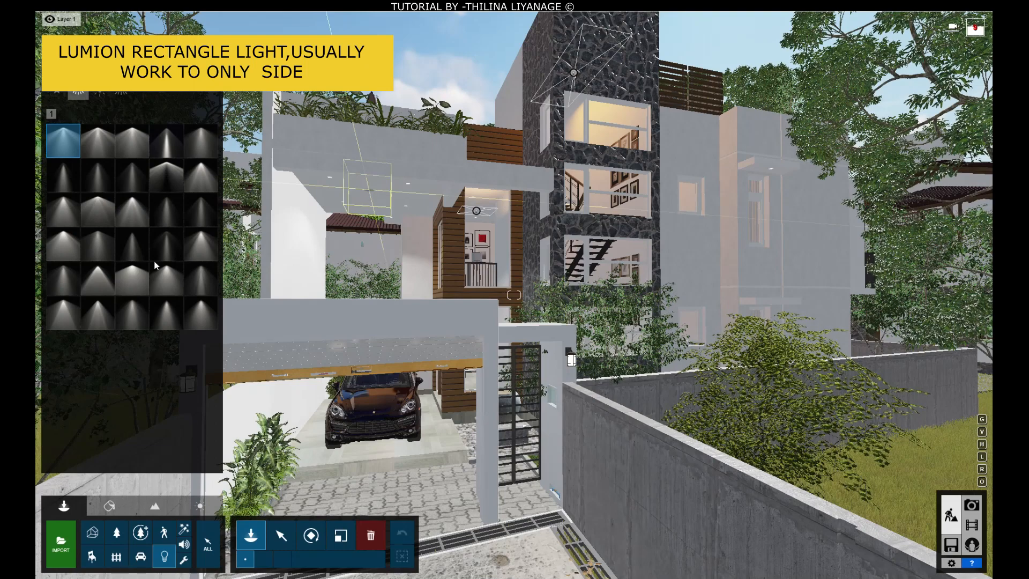
pyautogui.click(121, 89)
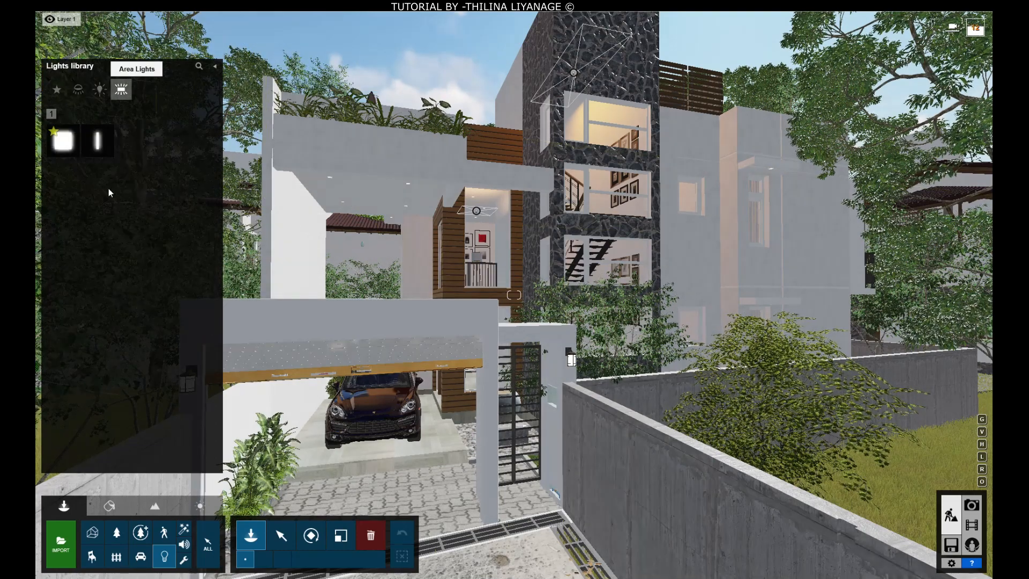
pyautogui.click(62, 141)
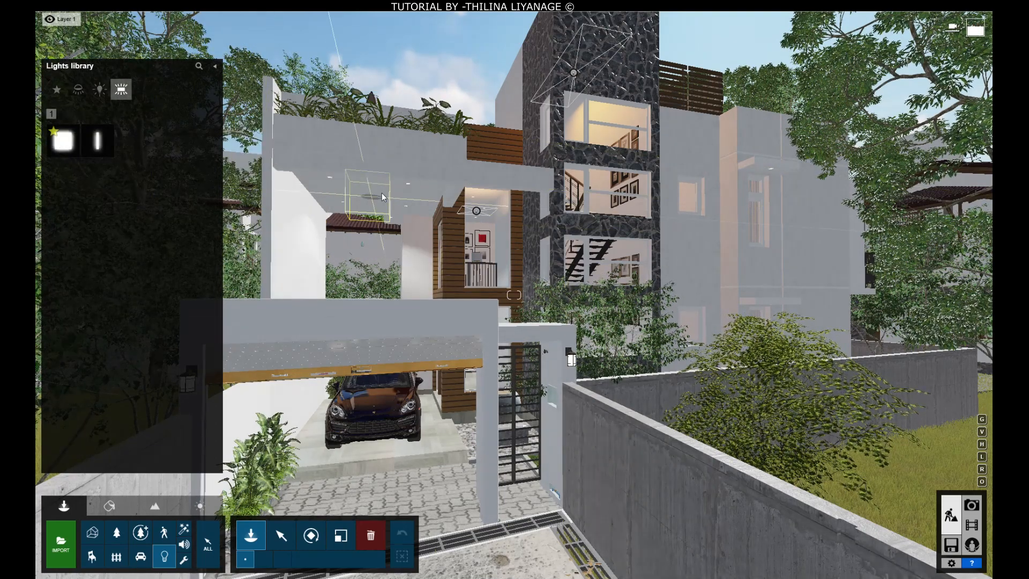
pyautogui.click(78, 153)
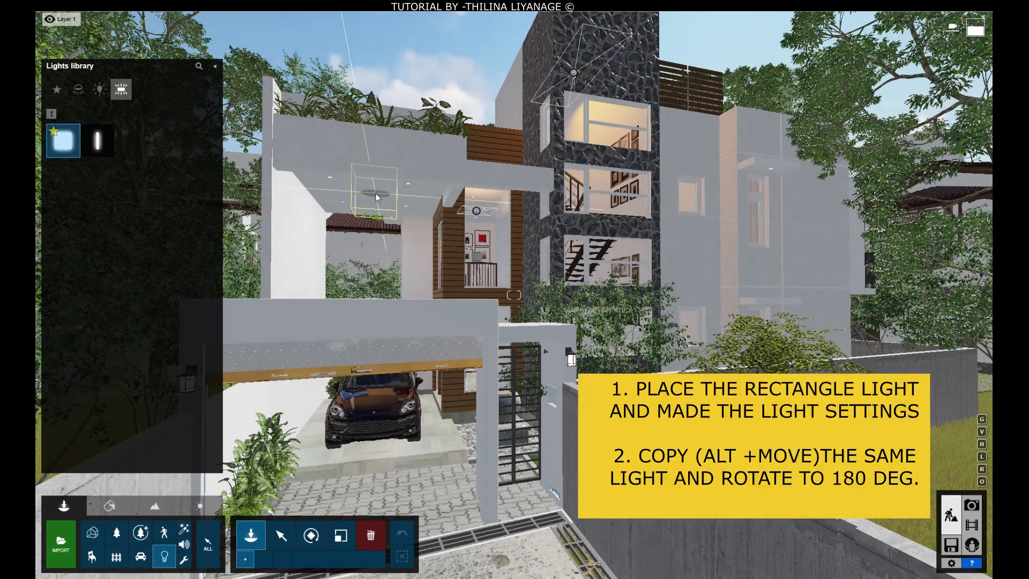
pyautogui.click(377, 198)
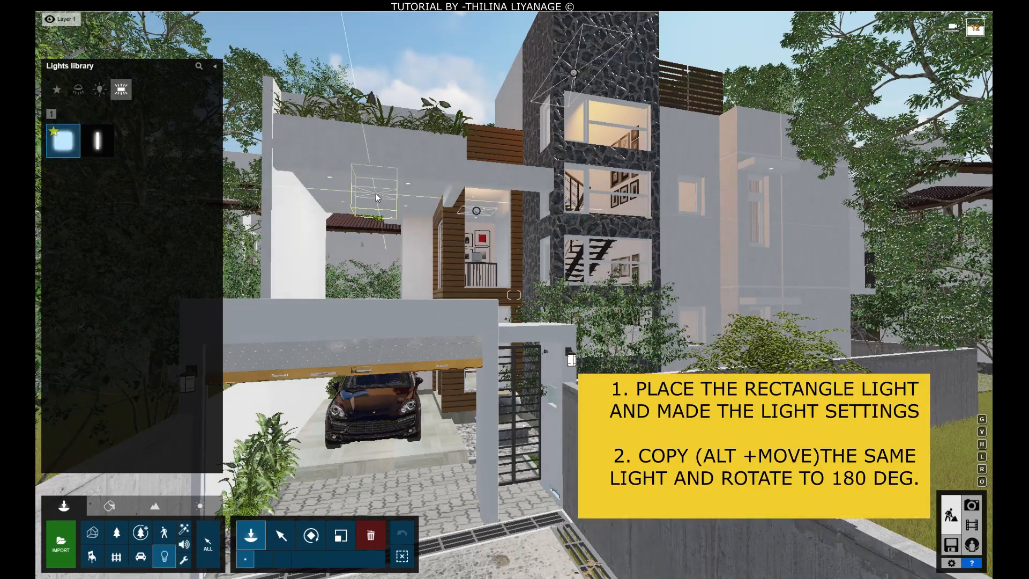
pyautogui.click(280, 534)
pyautogui.click(375, 194)
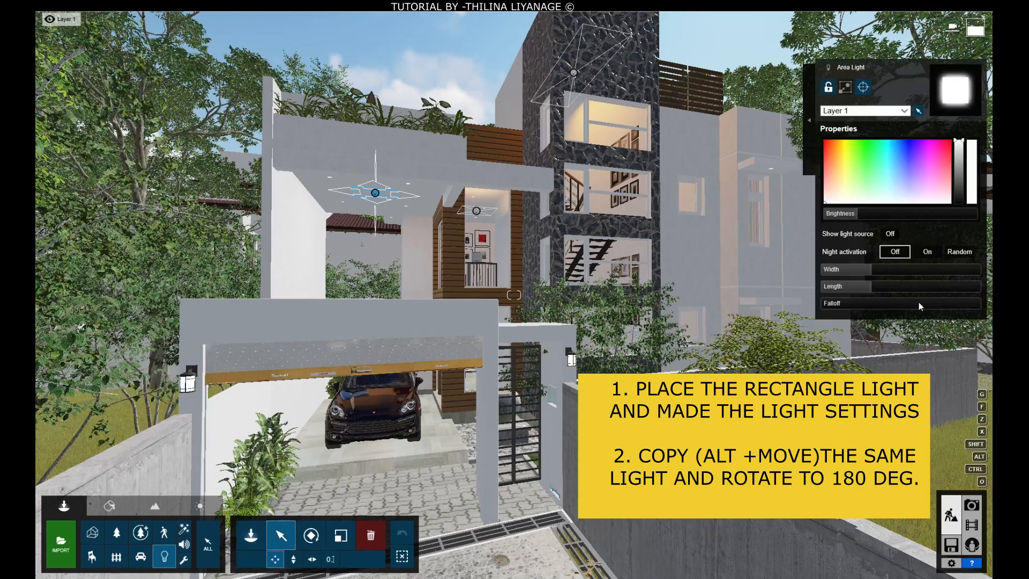
# Enlarge the terrace ceiling area light to a width of 2.3 m with a similar length, and give it a warm orange colour
pyautogui.moveTo(875, 273); pyautogui.dragTo(901, 274)
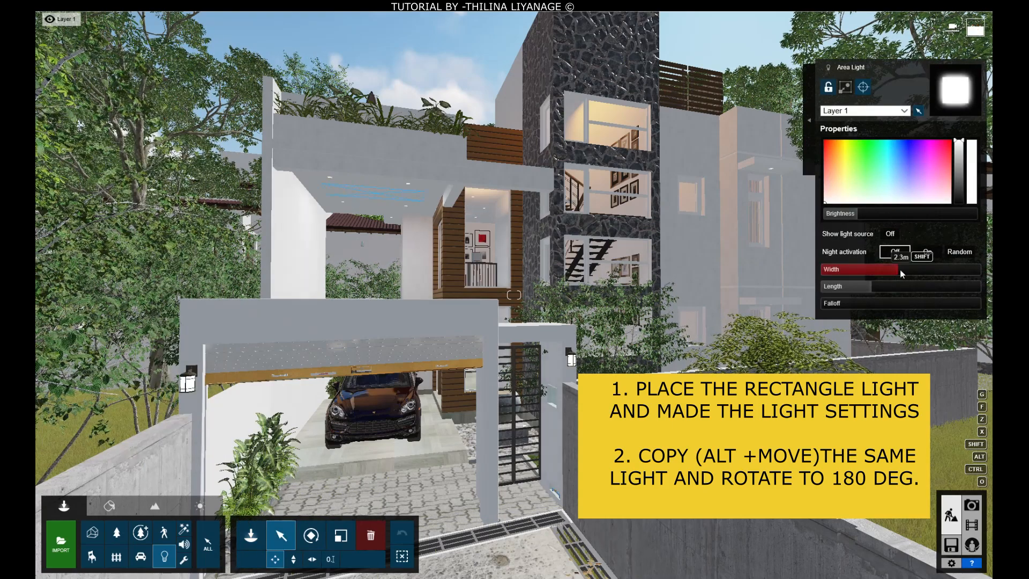
pyautogui.moveTo(897, 286); pyautogui.dragTo(901, 286)
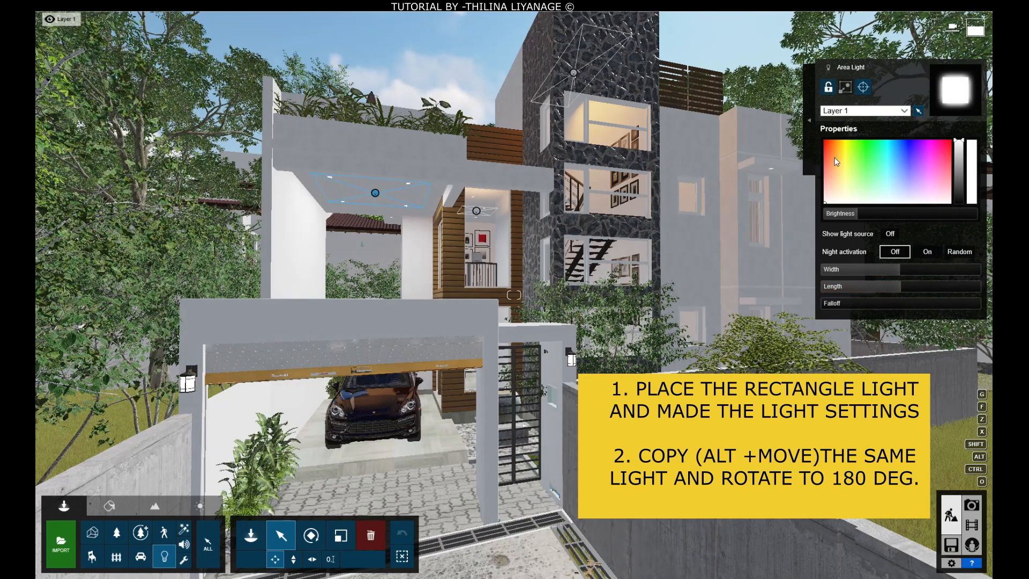
pyautogui.click(834, 159)
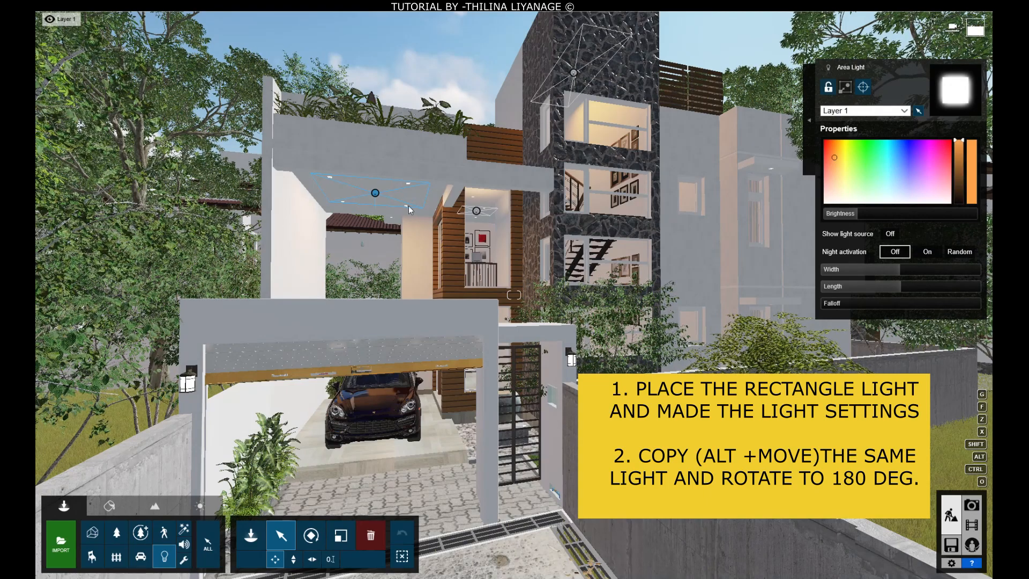
# Lower the area light vertically so it hangs a little below the upper terrace ceiling
pyautogui.press('w')
pyautogui.press('w')
pyautogui.moveTo(385, 206); pyautogui.dragTo(477, 352, button='right')
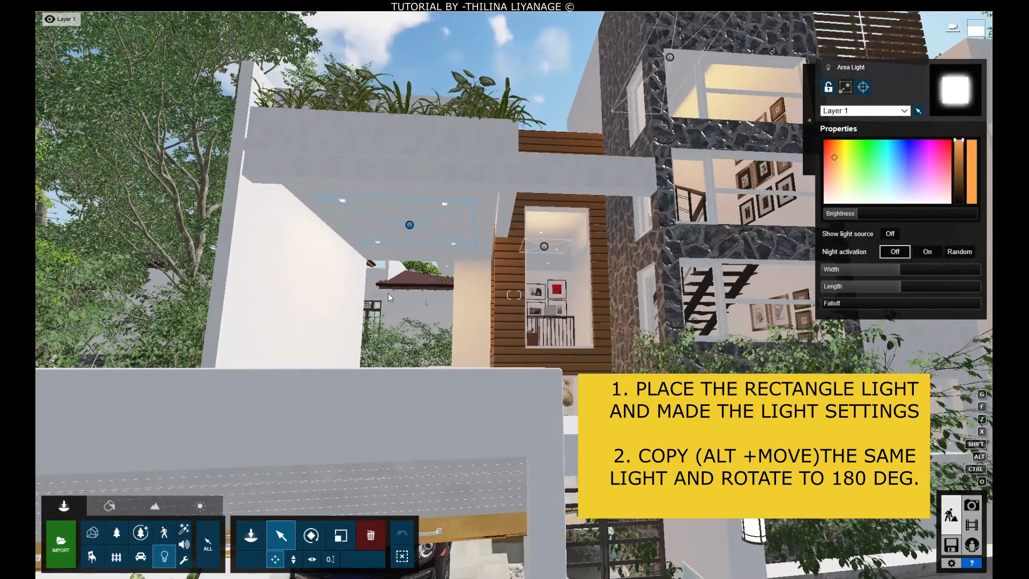
pyautogui.click(293, 558)
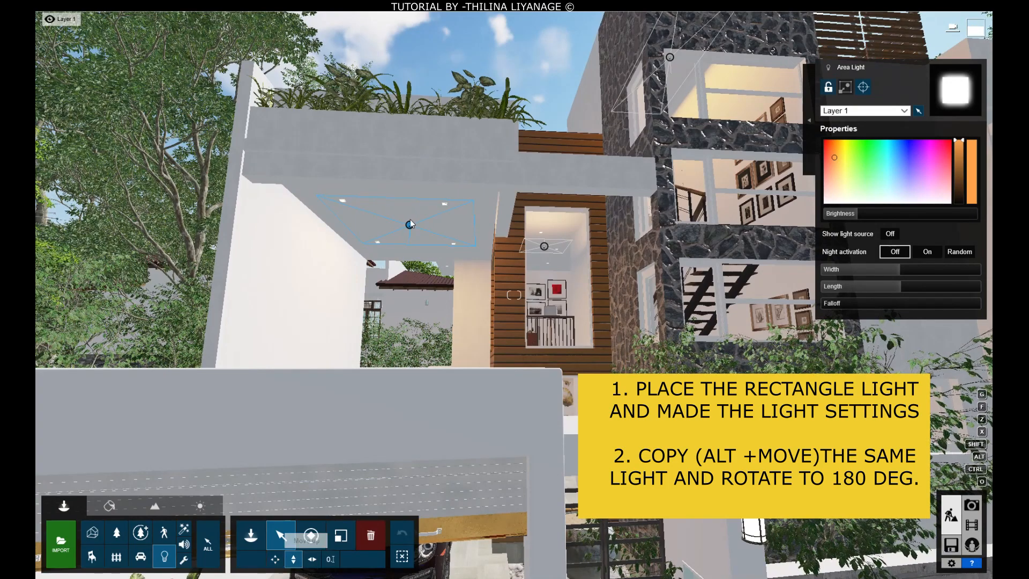
pyautogui.moveTo(409, 224); pyautogui.dragTo(409, 237)
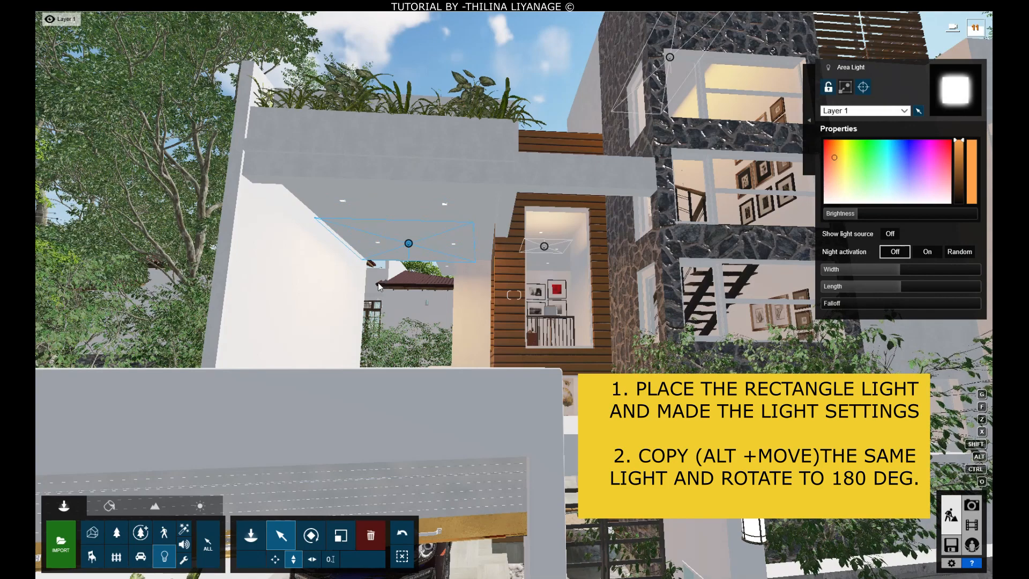
# Make a copy of the terrace area light directly beneath the original
pyautogui.moveTo(408, 251); pyautogui.dragTo(408, 259)
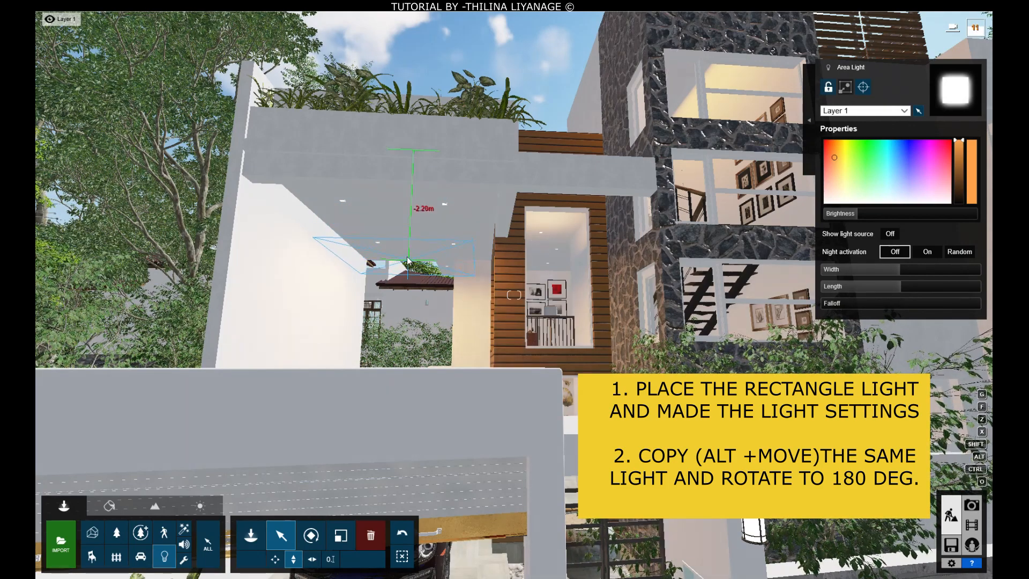
pyautogui.moveTo(407, 258); pyautogui.dragTo(408, 259)
pyautogui.click(409, 243)
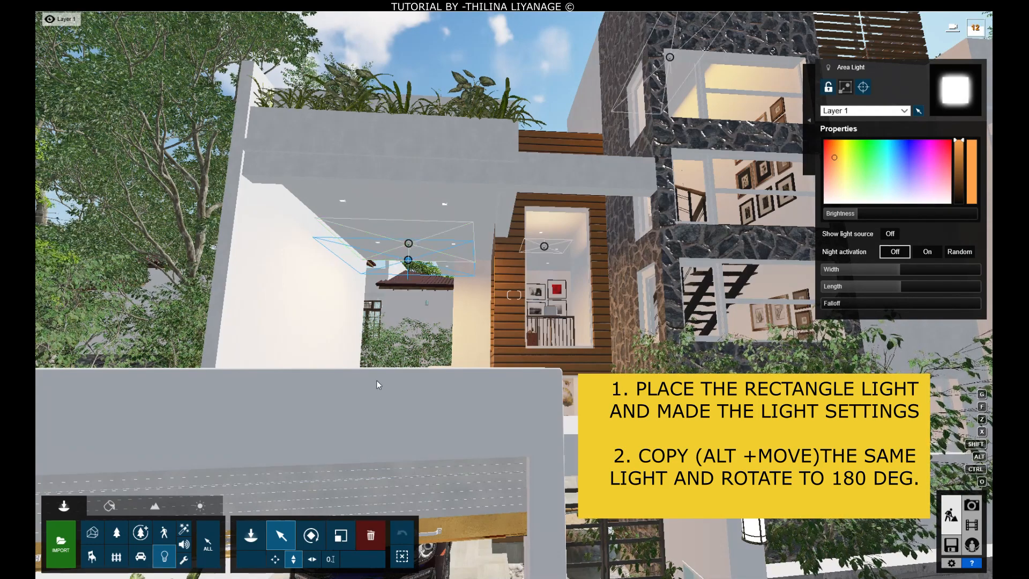
# Pitch the lower copied light to about -92° so it shines up at the terrace ceiling, and set its brightness to 10.2
pyautogui.click(313, 536)
pyautogui.moveTo(498, 552); pyautogui.dragTo(458, 555)
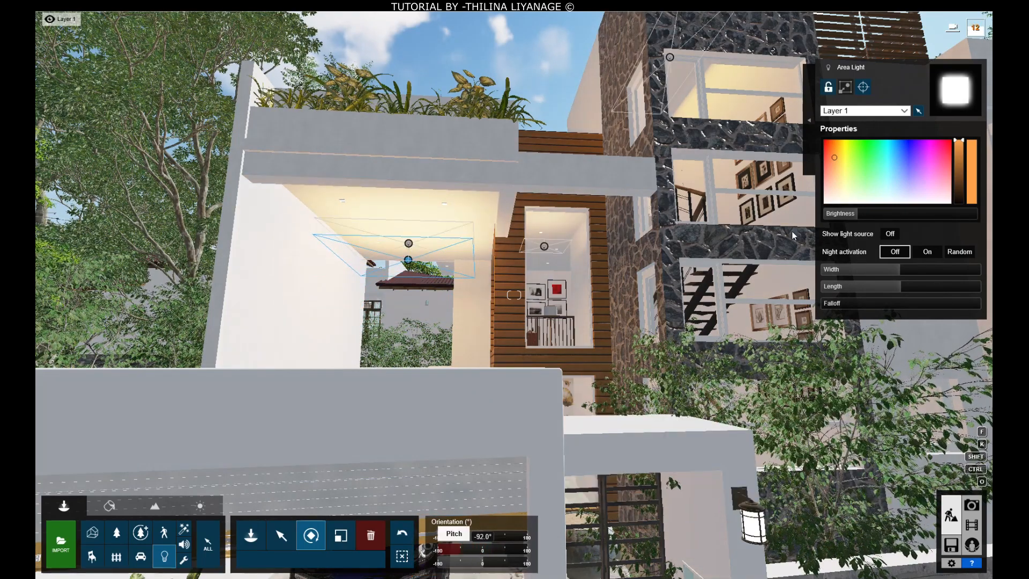
pyautogui.moveTo(853, 215); pyautogui.dragTo(848, 216)
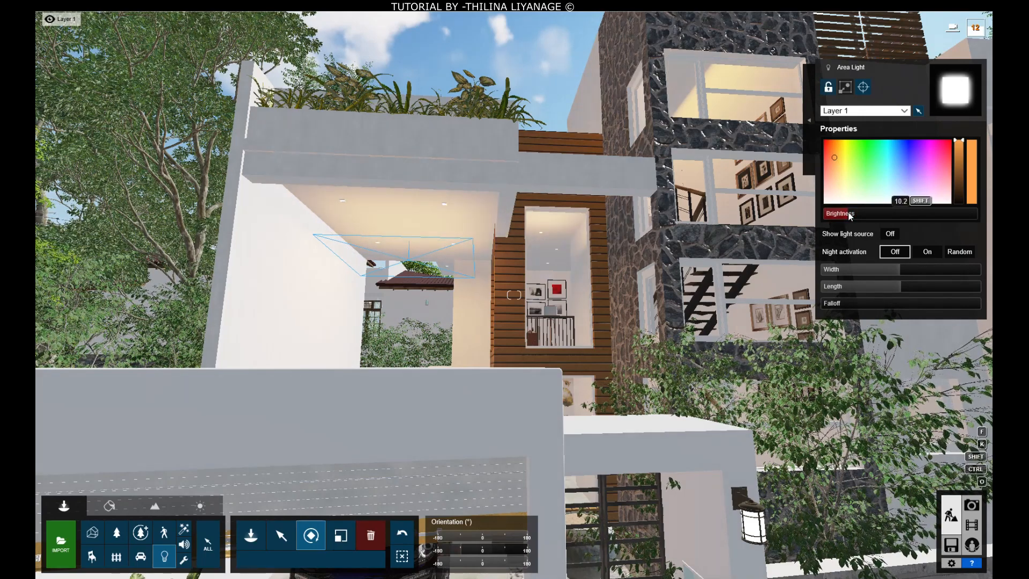
# View the lit terrace from further back on the driveway and select the area light behind the tall entrance window
pyautogui.press('s')
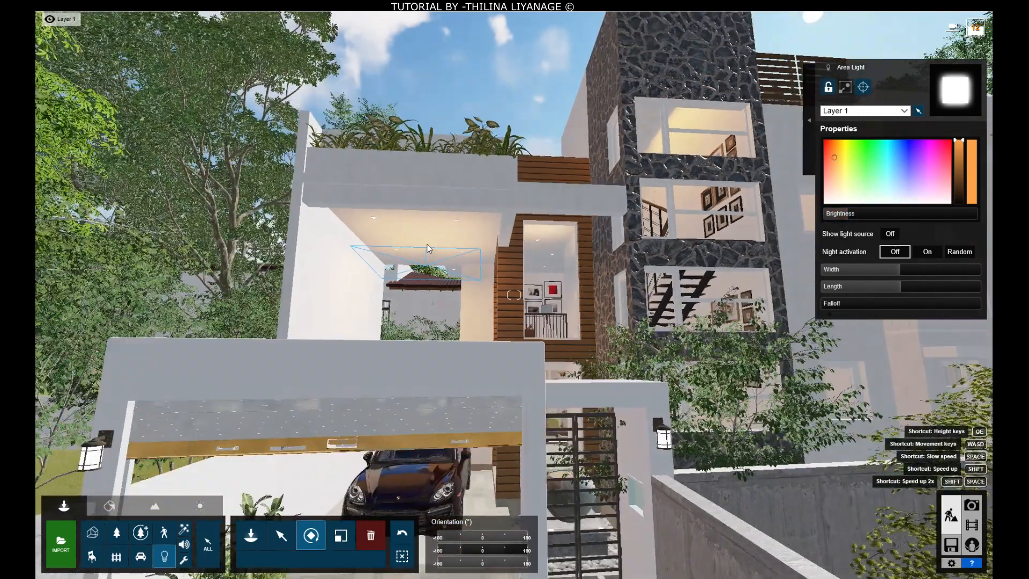
pyautogui.press('s')
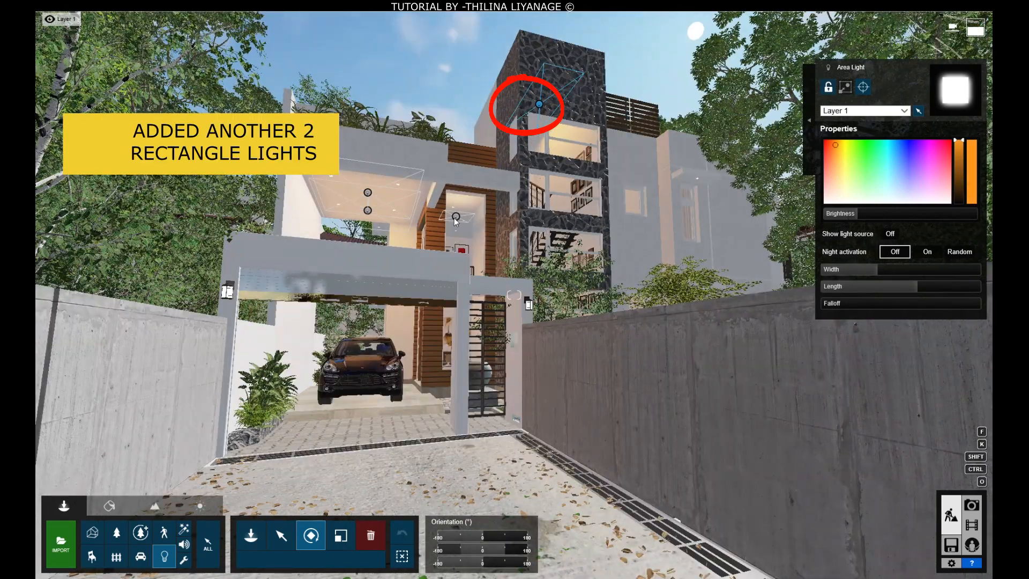
pyautogui.click(455, 217)
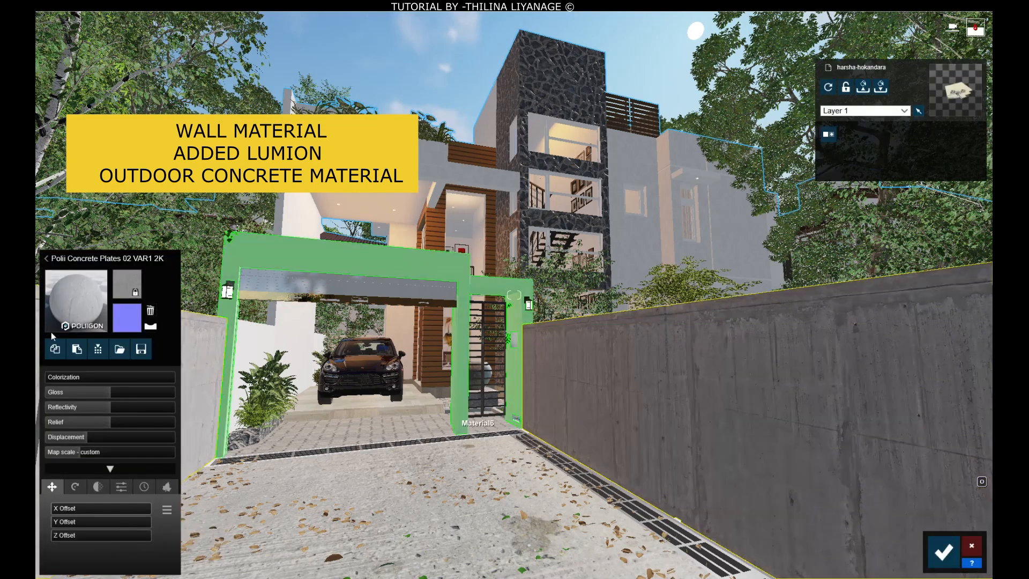
# Look up the boundary wall's Polii Concrete Plates 02 VAR1 2K material among the outdoor concrete materials
pyautogui.click(65, 310)
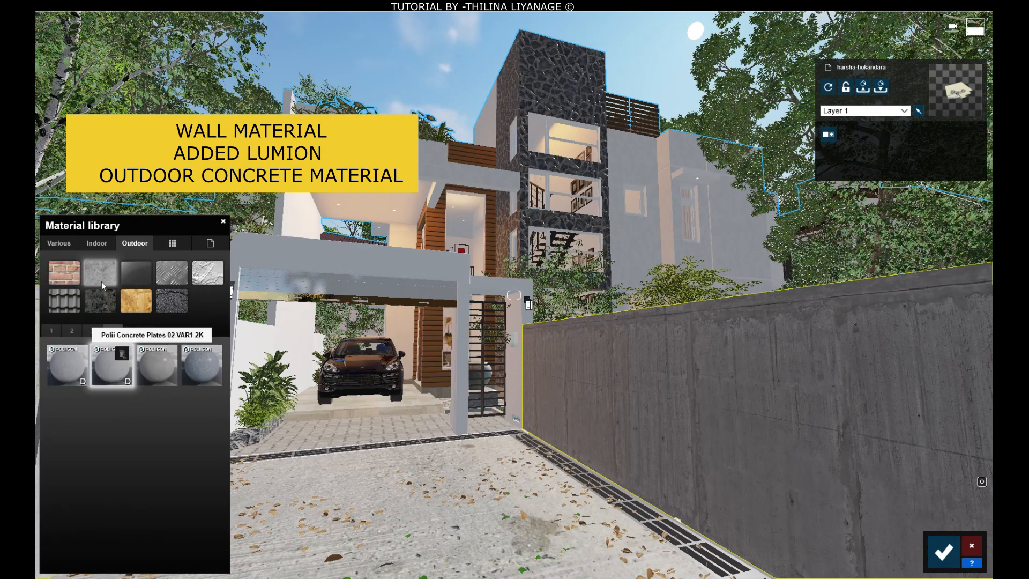
# Add stone weathering to the driveway's road texture, at roughly a third of the range
pyautogui.click(400, 505)
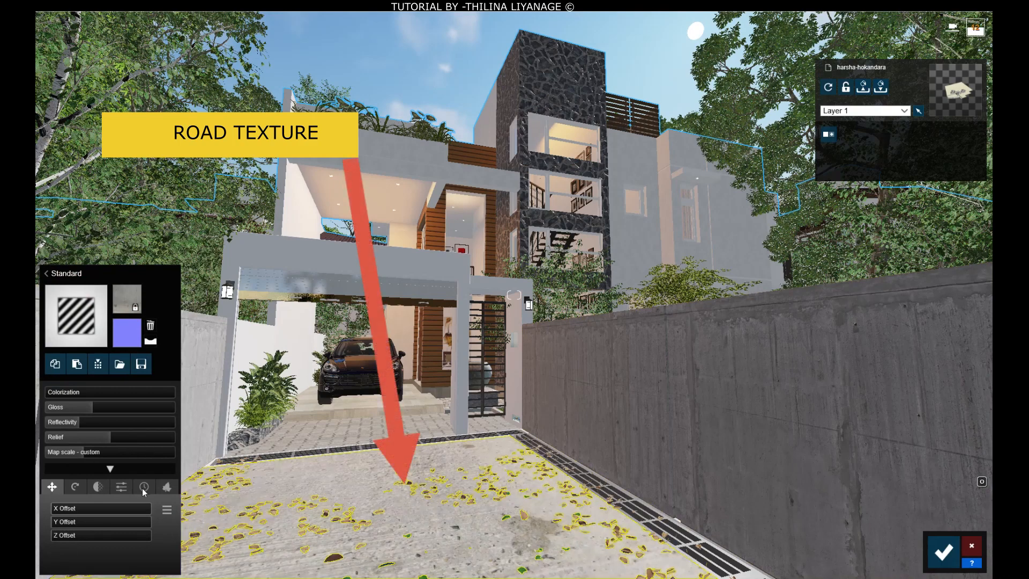
pyautogui.click(143, 486)
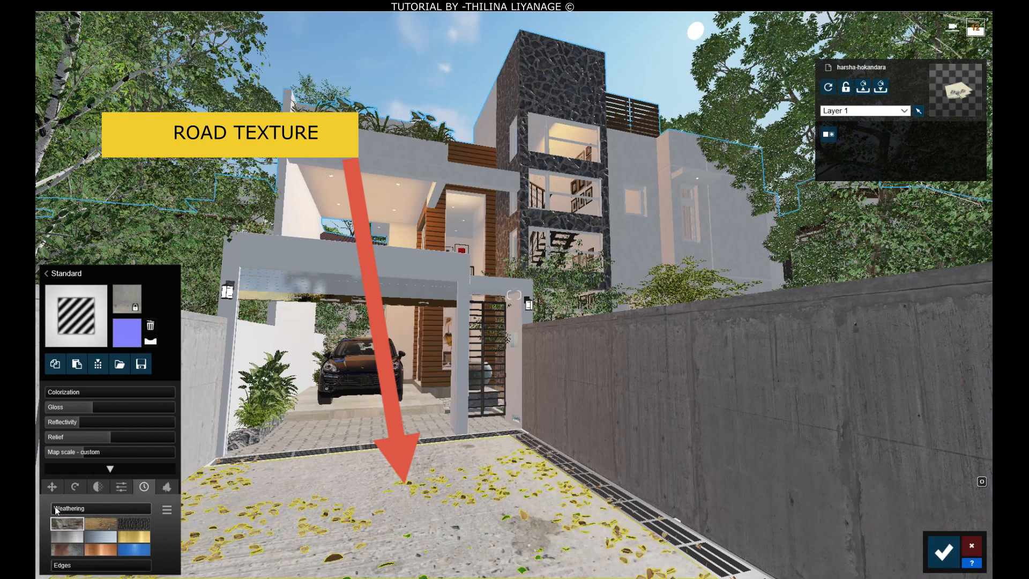
pyautogui.moveTo(83, 507); pyautogui.dragTo(99, 509)
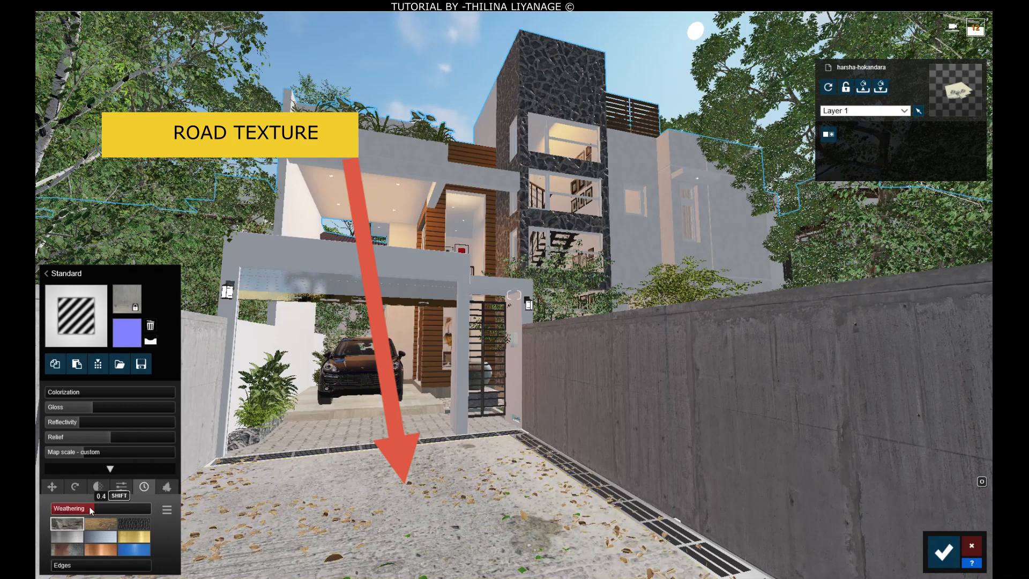
pyautogui.moveTo(86, 511); pyautogui.dragTo(56, 568)
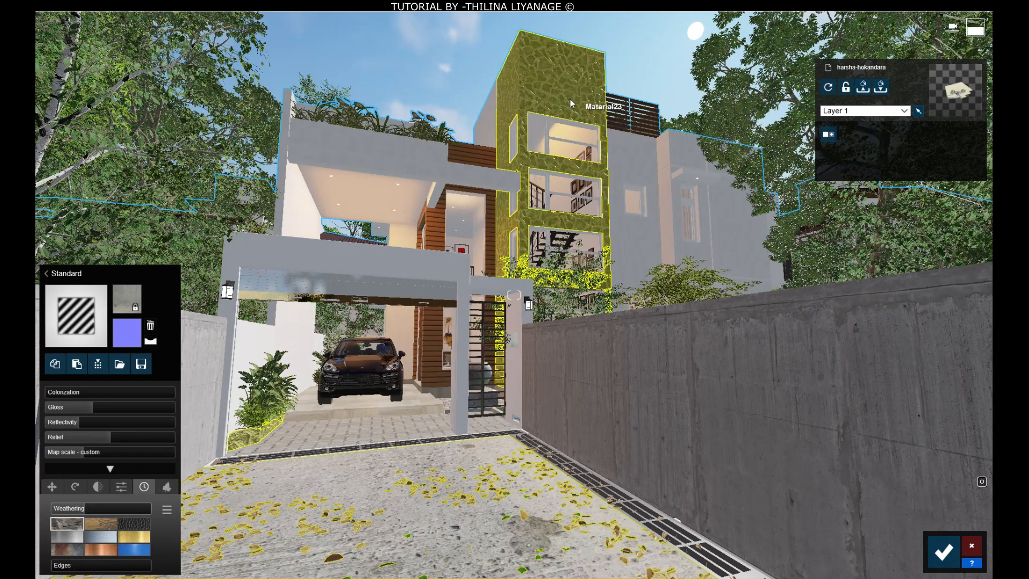
# Set the tower stone wall's edges value to 0.2 and look up its Polii Cobblestone 13 3k material in the outdoor library
pyautogui.click(590, 109)
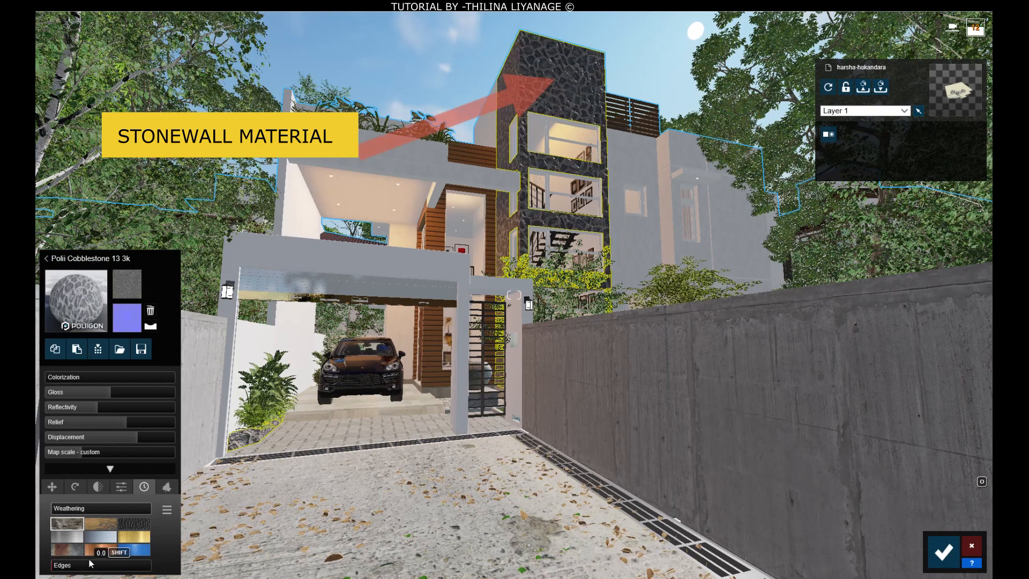
pyautogui.moveTo(90, 563); pyautogui.dragTo(101, 563)
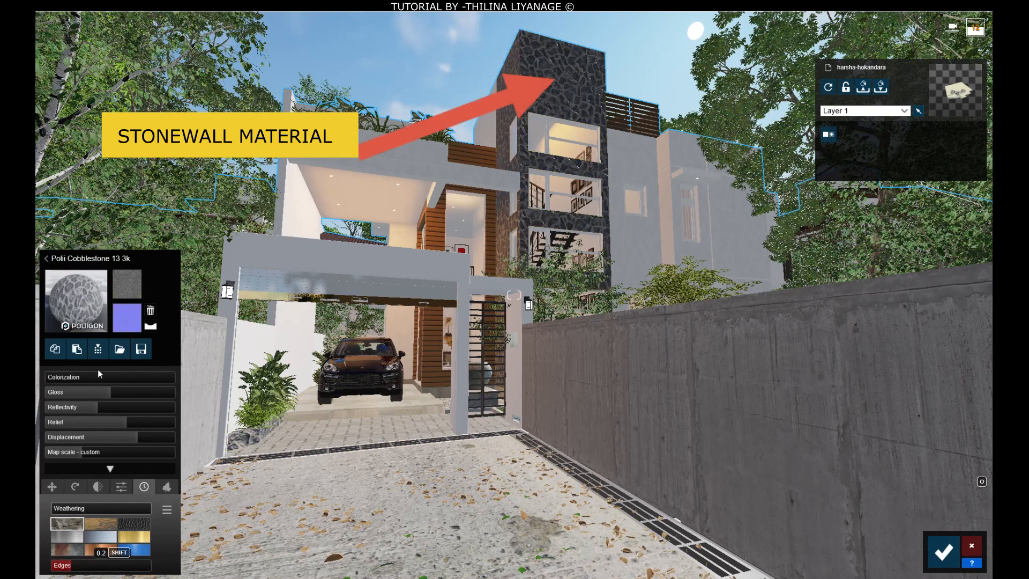
pyautogui.click(76, 311)
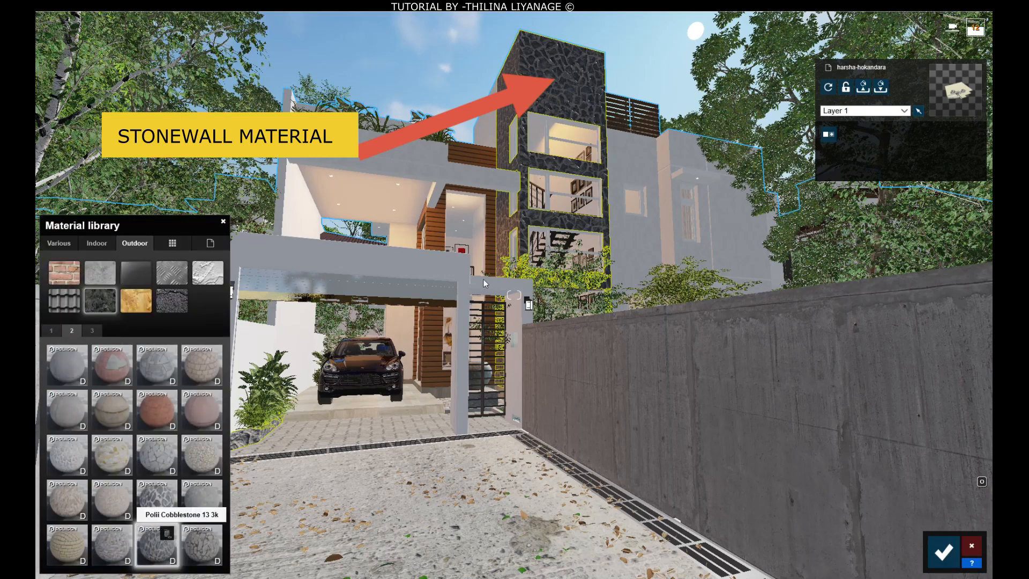
# Examine the wood cladding material's normal map and weathering options, and the Standard material of the white house walls
pyautogui.click(435, 225)
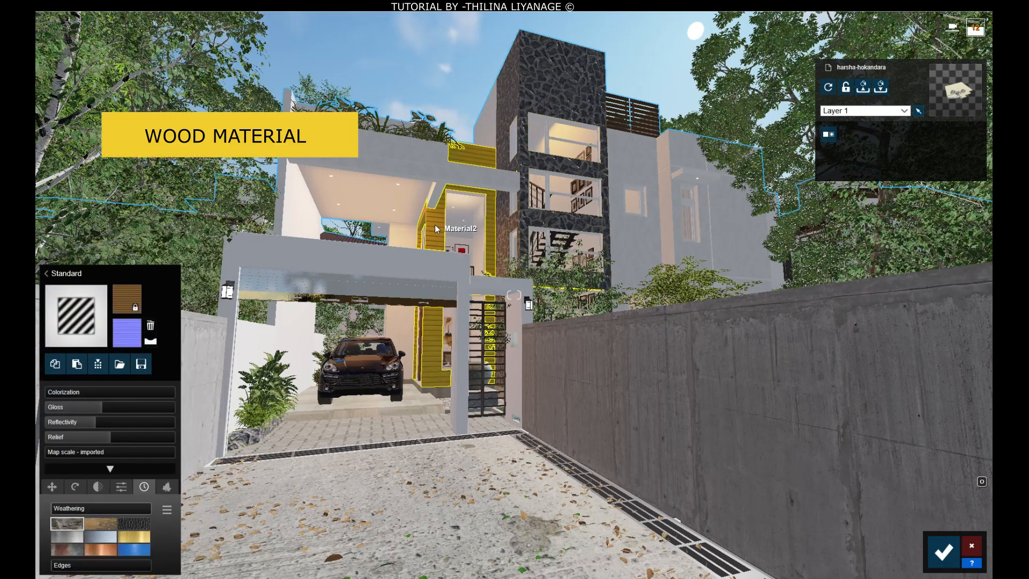
pyautogui.click(150, 342)
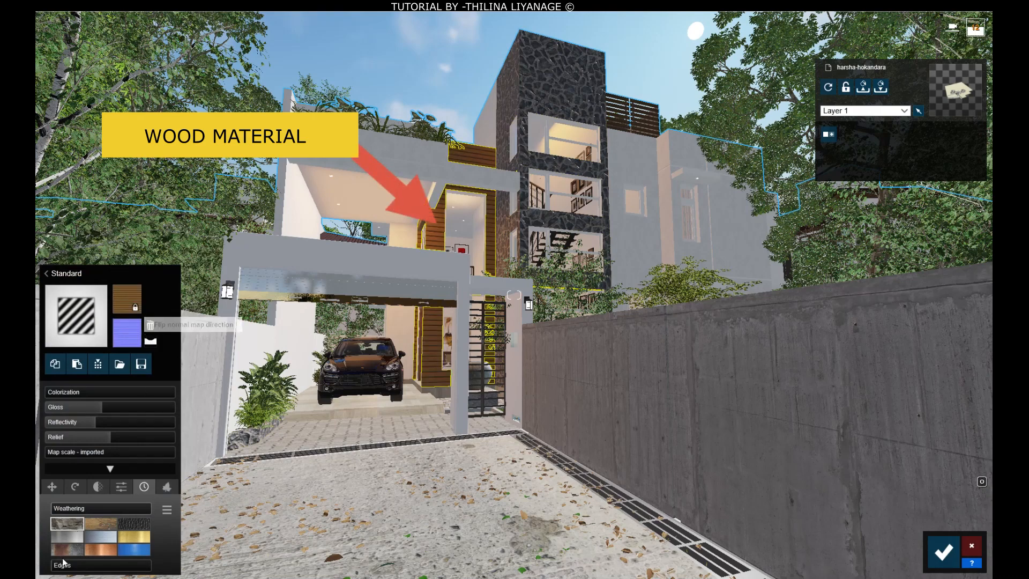
pyautogui.moveTo(60, 517); pyautogui.dragTo(57, 510)
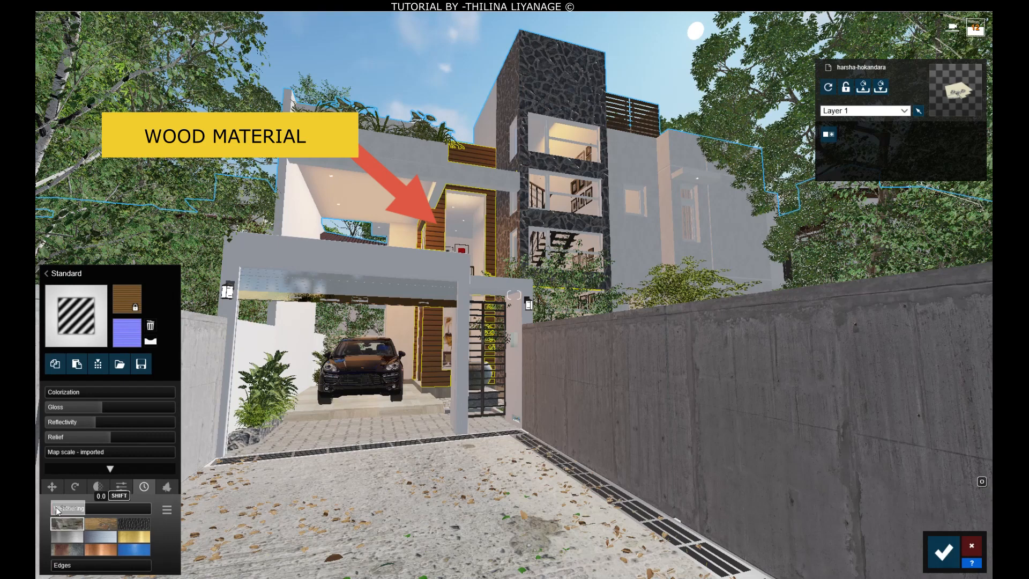
pyautogui.click(635, 148)
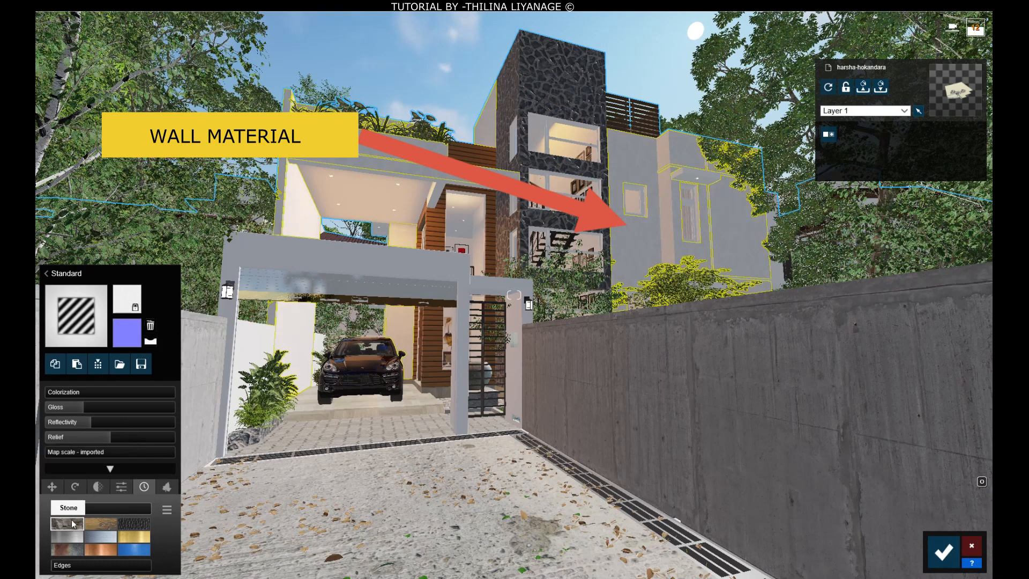
# Look up the garage roller door's Aluminium material among the indoor metal materials
pyautogui.moveTo(334, 289); pyautogui.dragTo(324, 285)
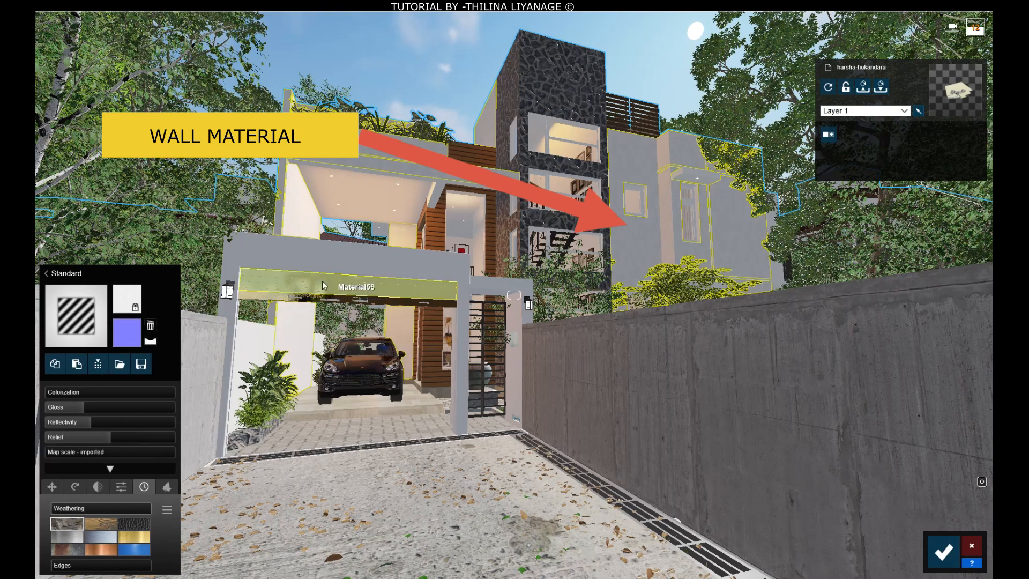
pyautogui.click(323, 285)
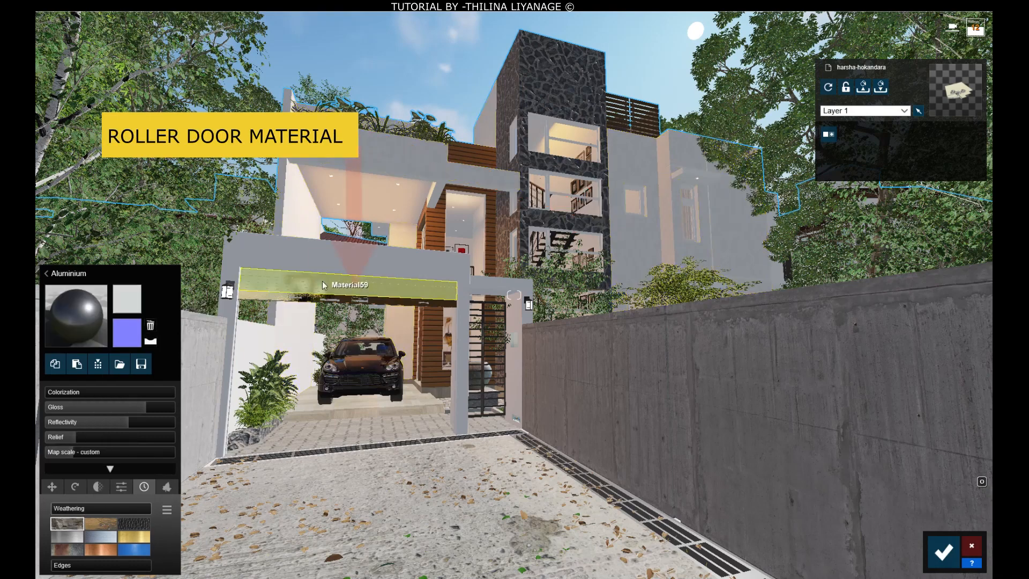
pyautogui.click(70, 331)
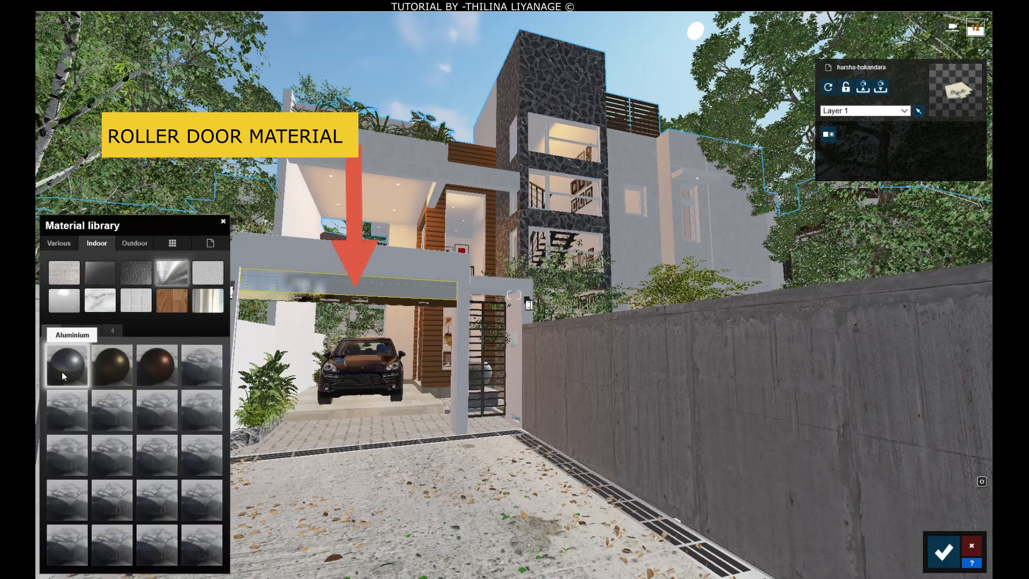
# Check the parked car's paint material and set the paving stones' weathering to 0.4
pyautogui.moveTo(62, 371); pyautogui.dragTo(351, 364)
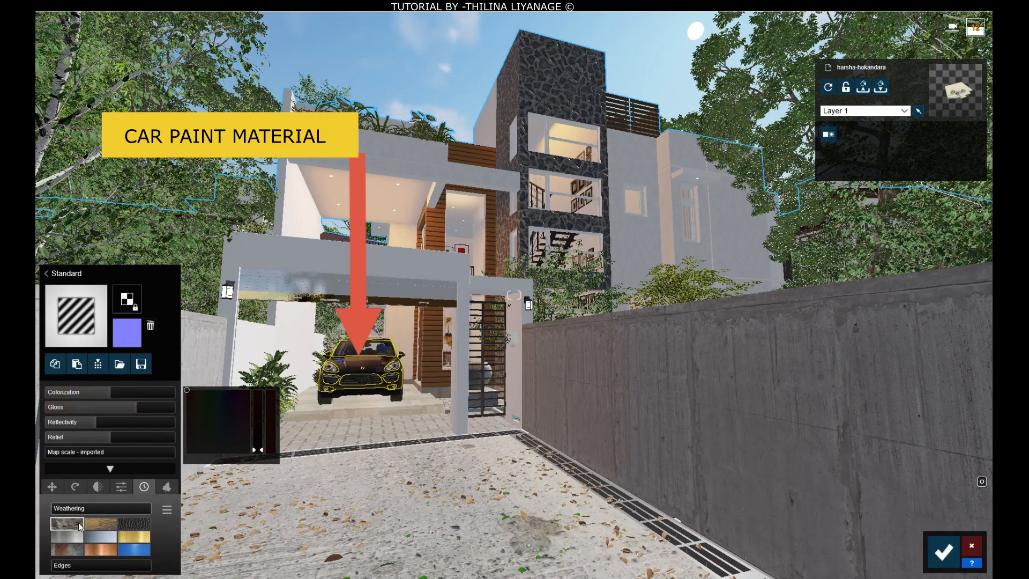
pyautogui.click(382, 426)
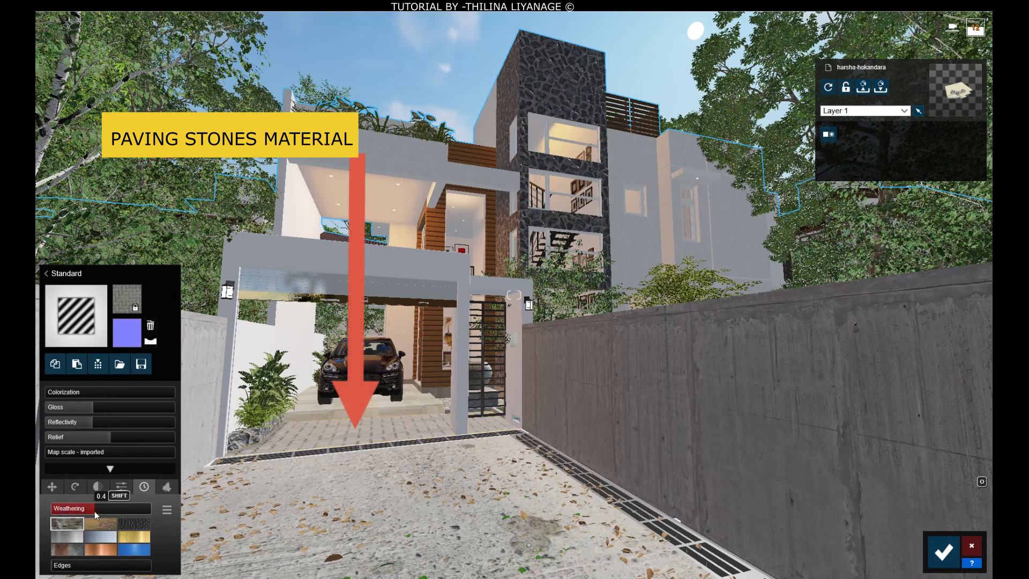
# Check the window glass's Glass Advanced material and its library entry, and save the material changes
pyautogui.click(579, 191)
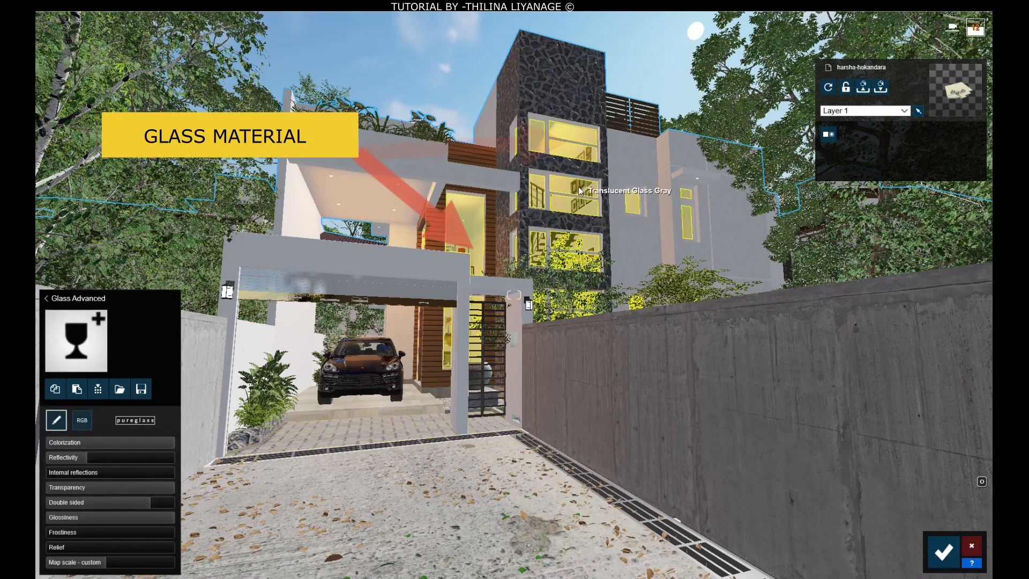
pyautogui.click(57, 355)
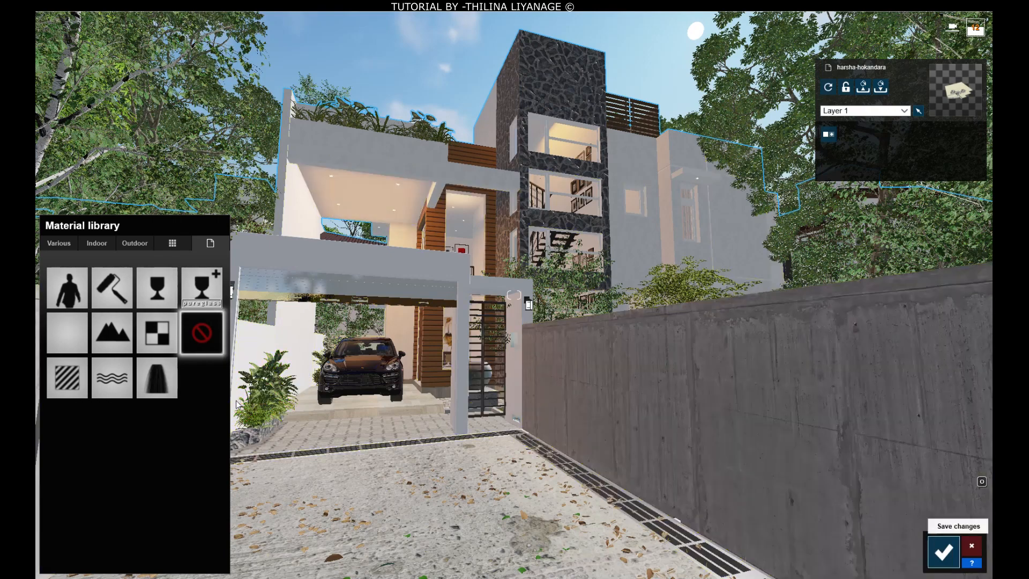
pyautogui.click(943, 551)
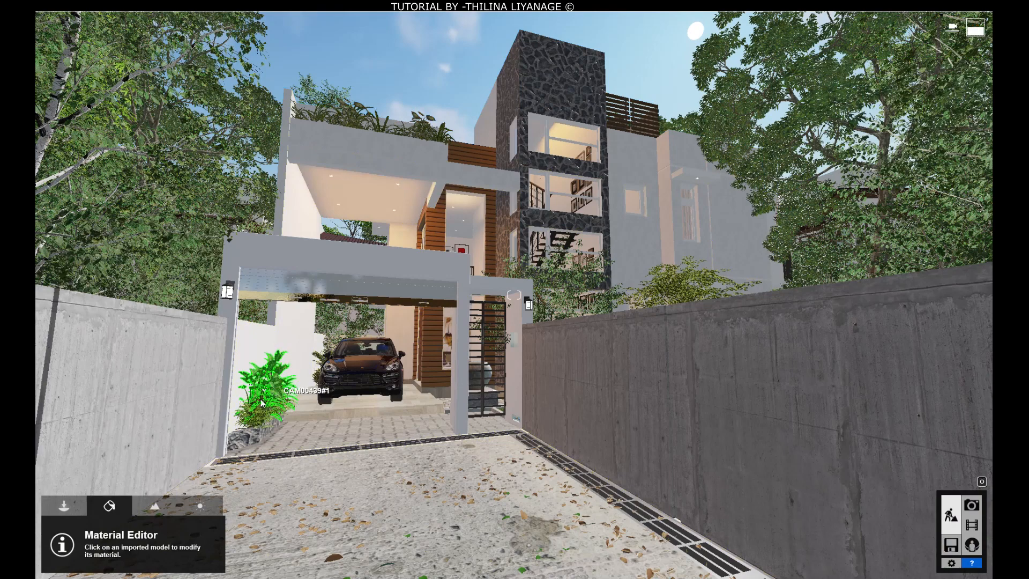
# Assign the Standard material to the leaves of the plant beside the gate
pyautogui.click(248, 425)
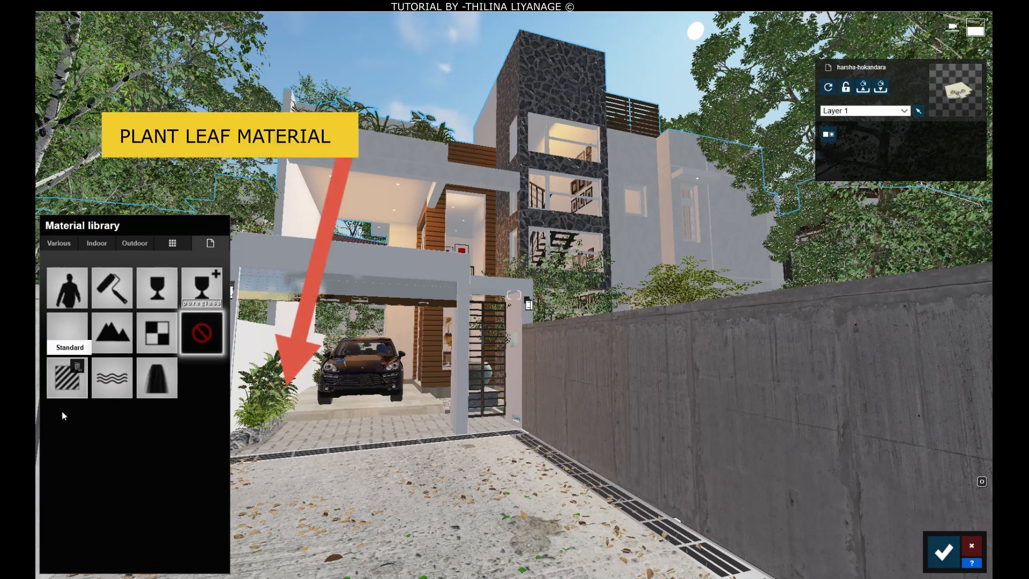
pyautogui.click(65, 379)
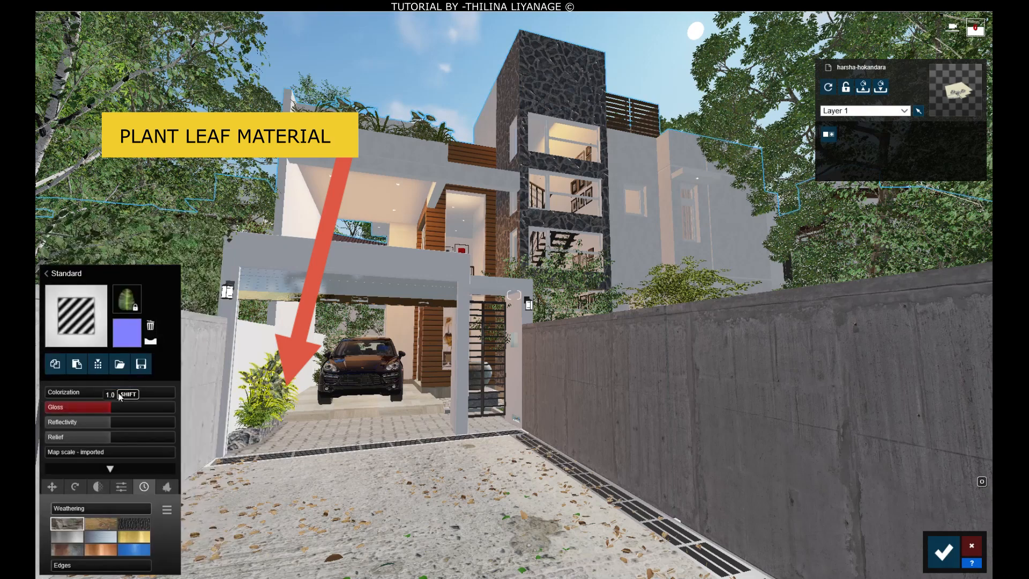
# Lower the gloss and reflectivity of the plant leaf material beside the gate
pyautogui.moveTo(89, 423); pyautogui.dragTo(101, 410)
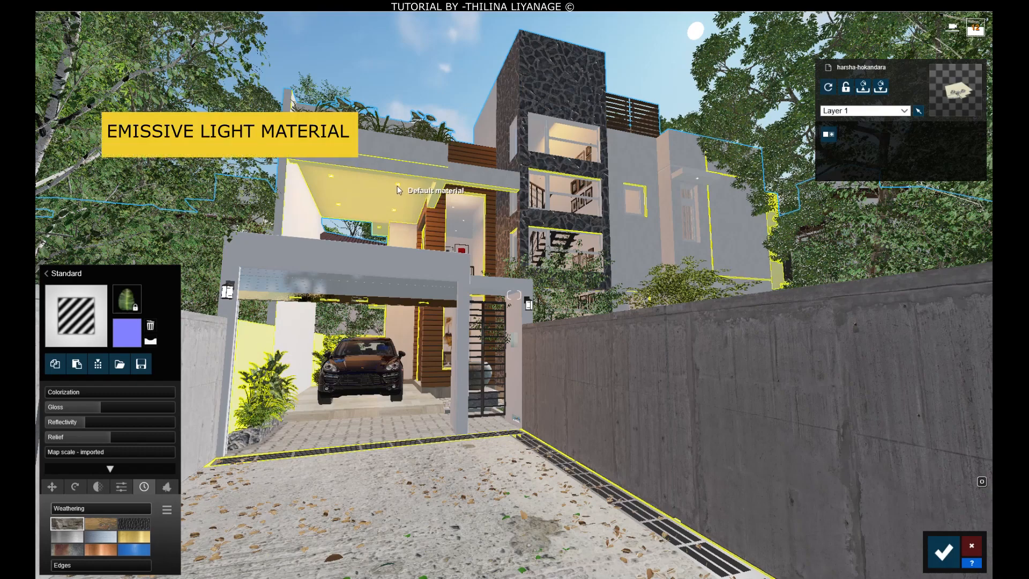
# Set the emissive value of the balcony ceiling downlights' material to 36.2
pyautogui.press('w')
pyautogui.moveTo(398, 186); pyautogui.dragTo(393, 183, button='right')
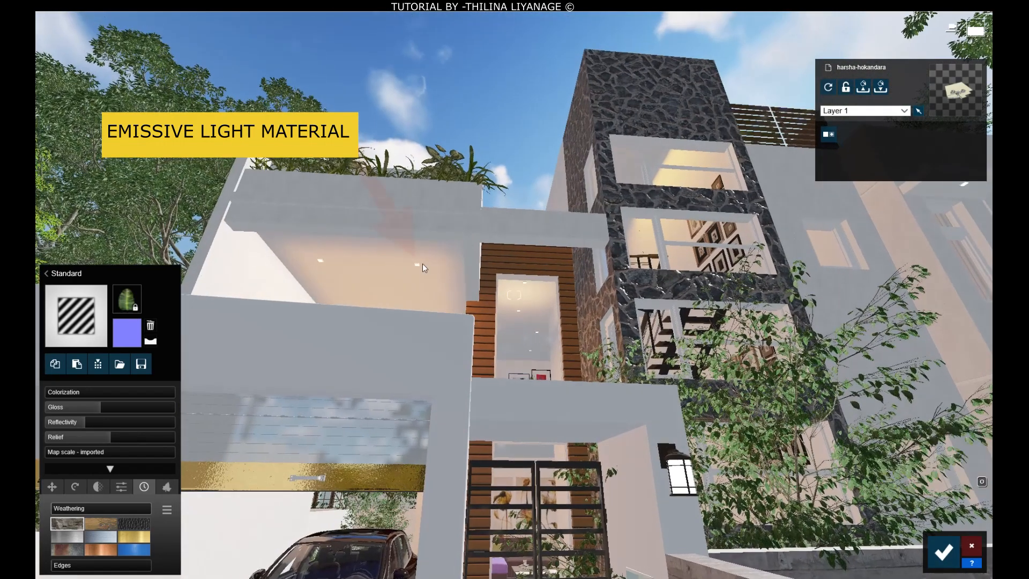
pyautogui.click(417, 265)
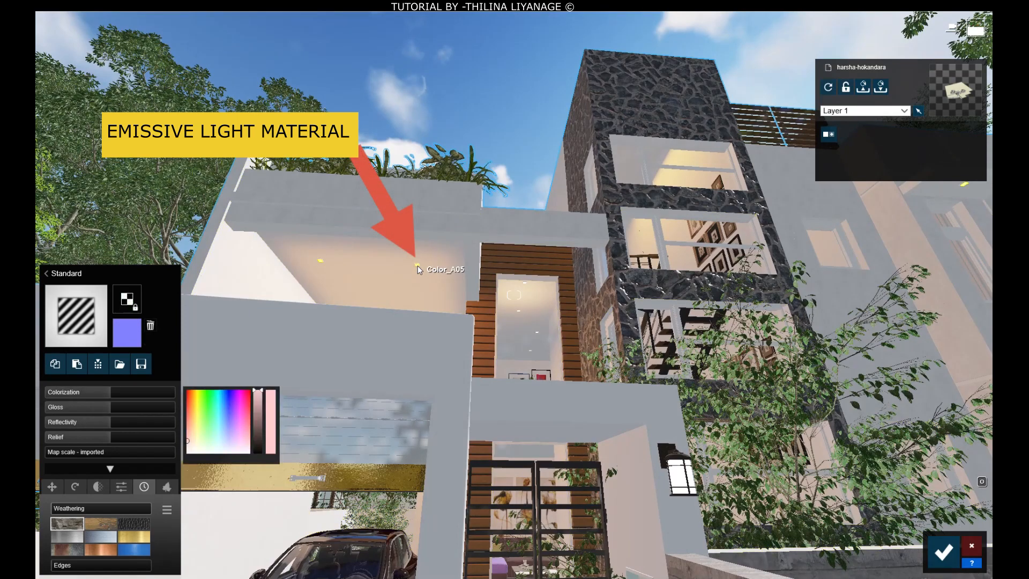
pyautogui.click(121, 486)
pyautogui.moveTo(97, 509); pyautogui.dragTo(51, 511)
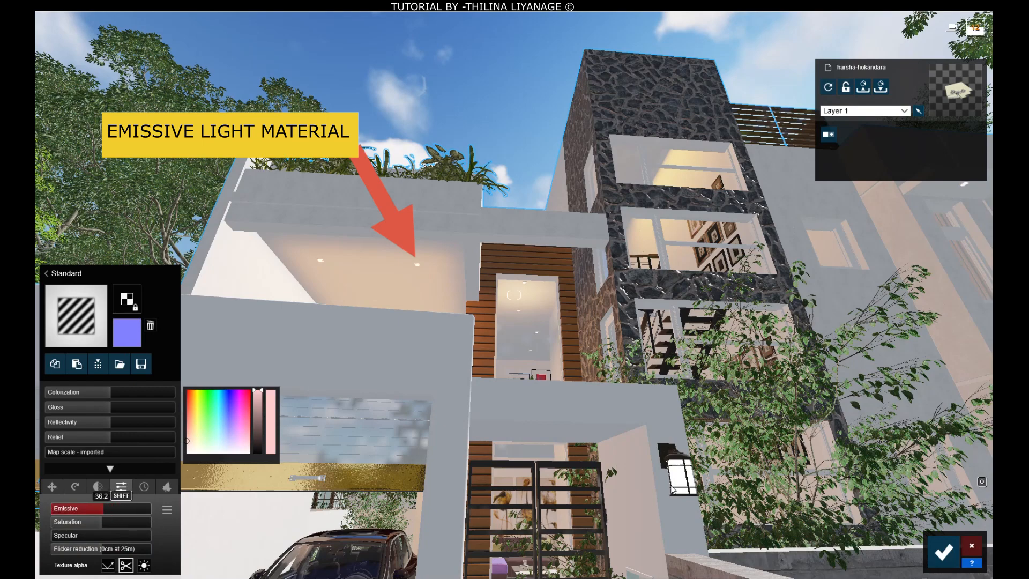
# Set the emissive value of the gate wall lantern's light material to 55.1 and save the material changes
pyautogui.click(677, 483)
pyautogui.click(120, 509)
pyautogui.moveTo(58, 522); pyautogui.dragTo(37, 527)
pyautogui.moveTo(180, 527); pyautogui.dragTo(110, 526)
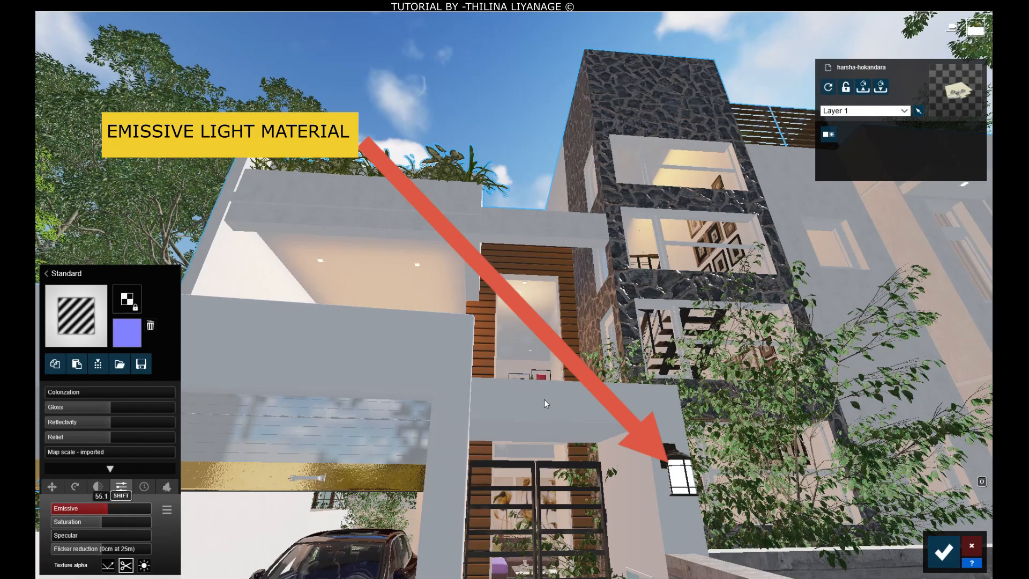
pyautogui.moveTo(546, 402); pyautogui.dragTo(575, 517, button='right')
pyautogui.press('s')
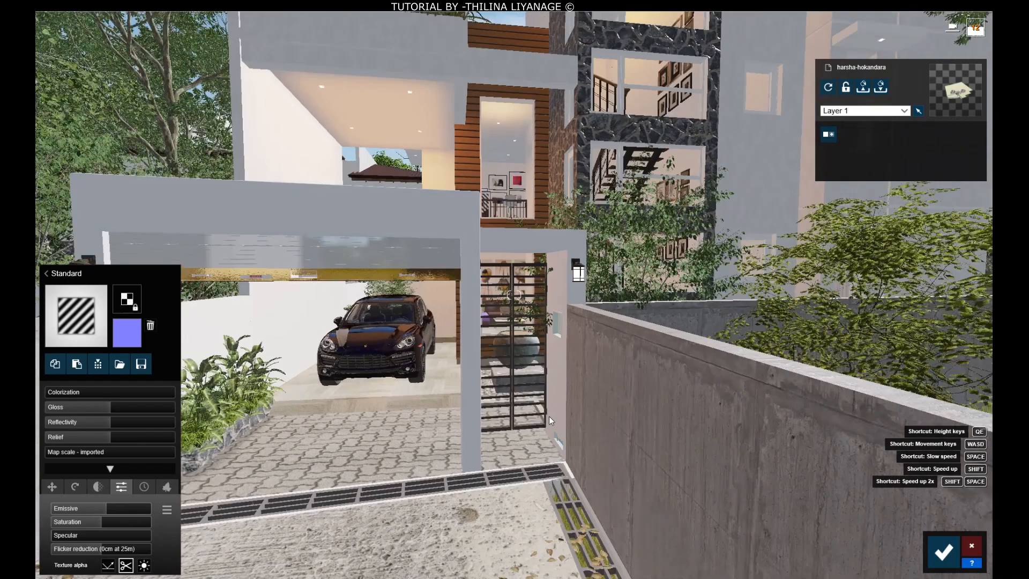
pyautogui.press('s')
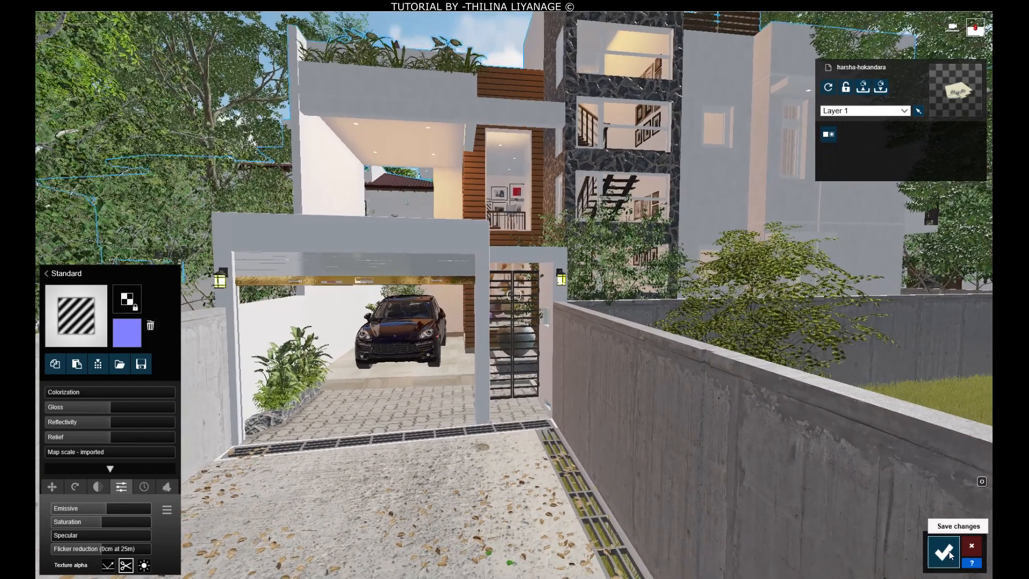
# Check the material library entry of the lawn behind the boundary wall
pyautogui.moveTo(595, 449); pyautogui.dragTo(630, 372, button='right')
pyautogui.press('w')
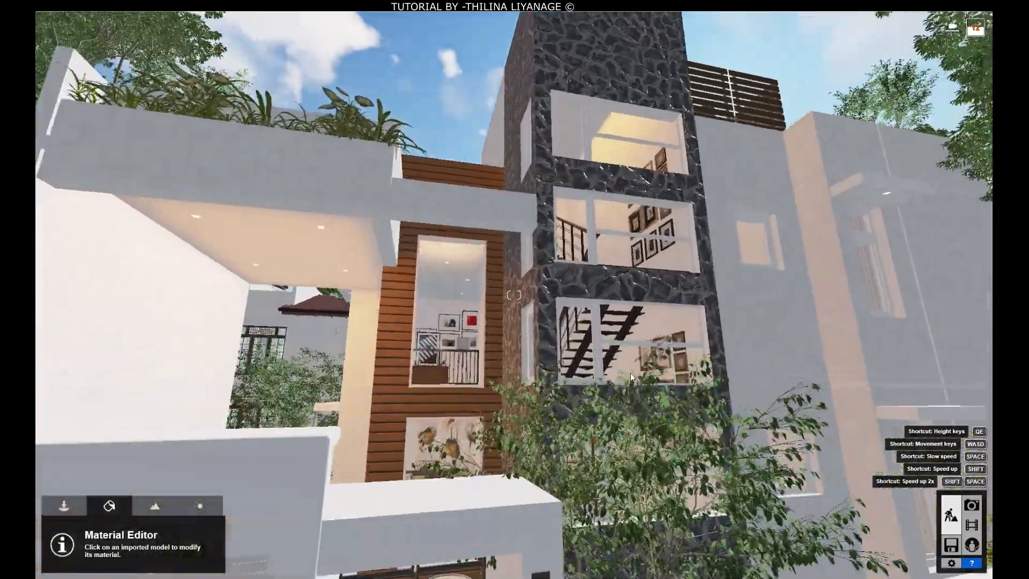
pyautogui.press('w')
pyautogui.moveTo(630, 372); pyautogui.dragTo(858, 498, button='right')
pyautogui.press('s')
pyautogui.moveTo(514, 294); pyautogui.dragTo(268, 273, button='right')
pyautogui.press('w')
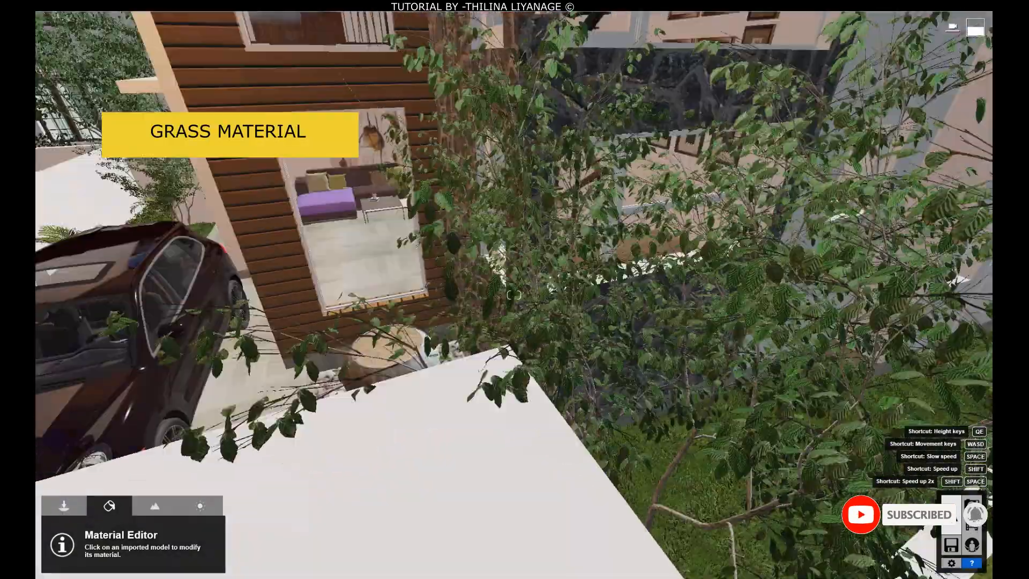
pyautogui.moveTo(513, 295); pyautogui.dragTo(677, 335, button='right')
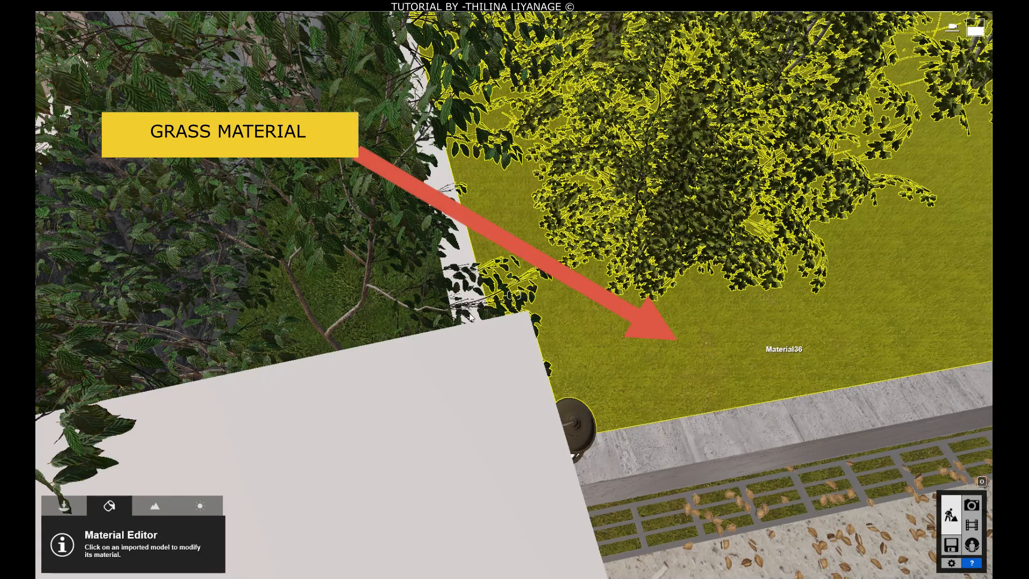
pyautogui.click(771, 344)
pyautogui.press('s')
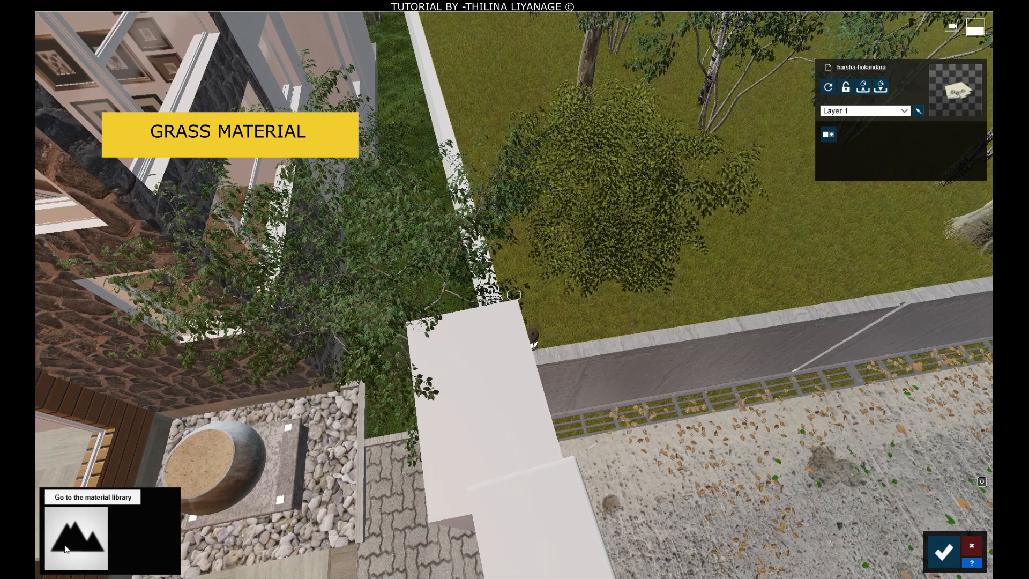
pyautogui.click(73, 522)
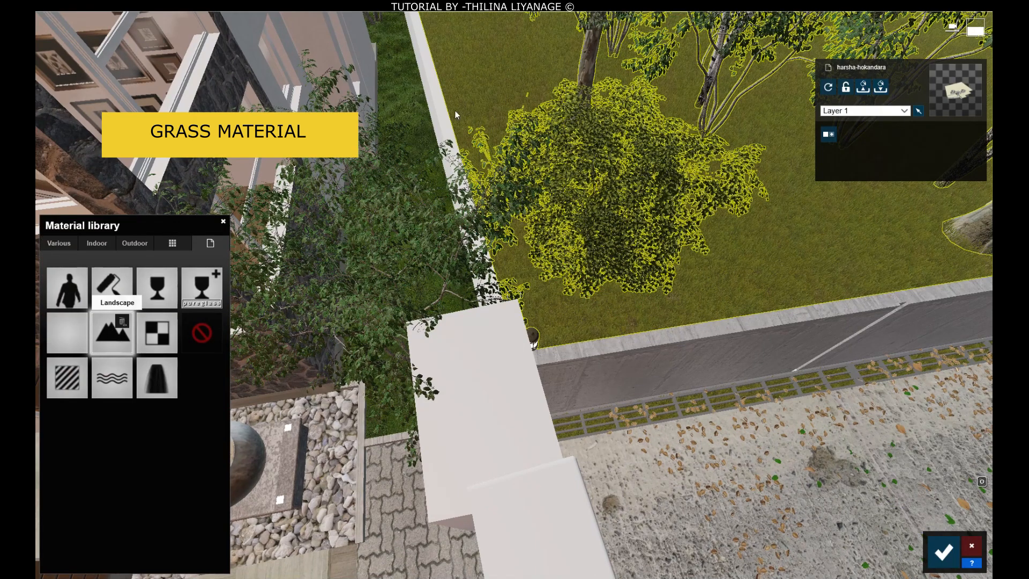
# Check the library entry of the grass strip beside the house and save the material changes
pyautogui.click(410, 107)
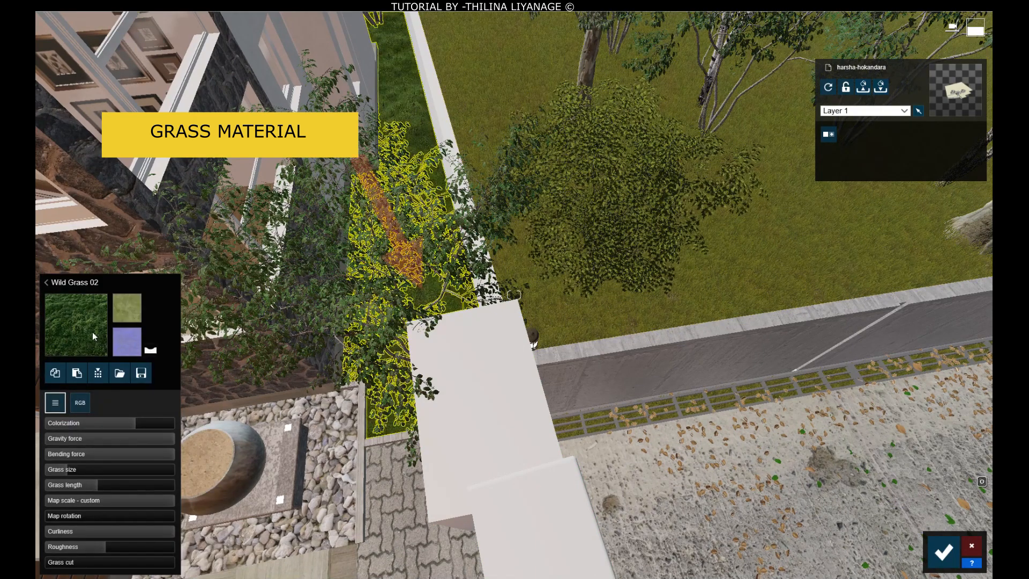
pyautogui.click(74, 344)
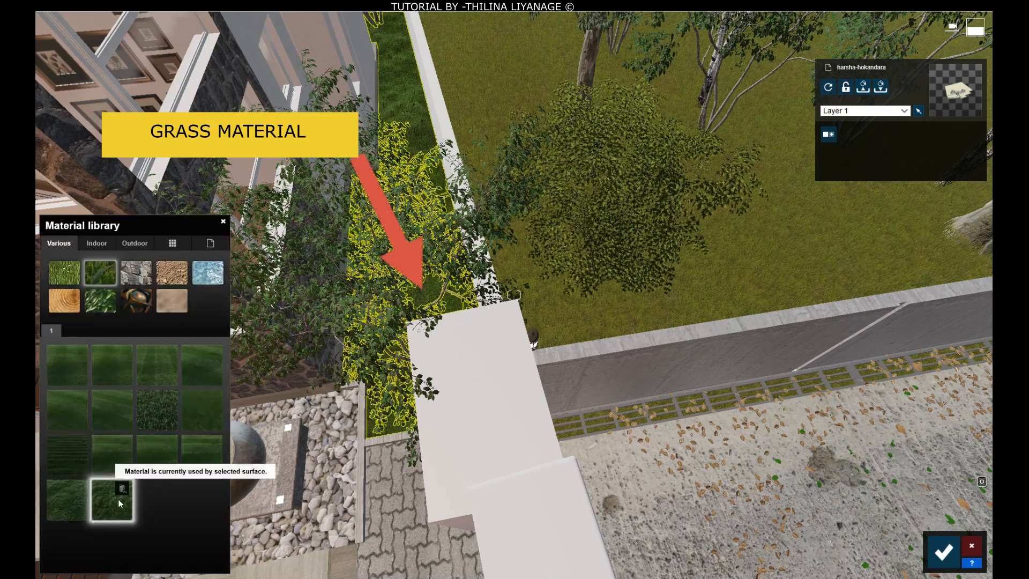
pyautogui.click(942, 552)
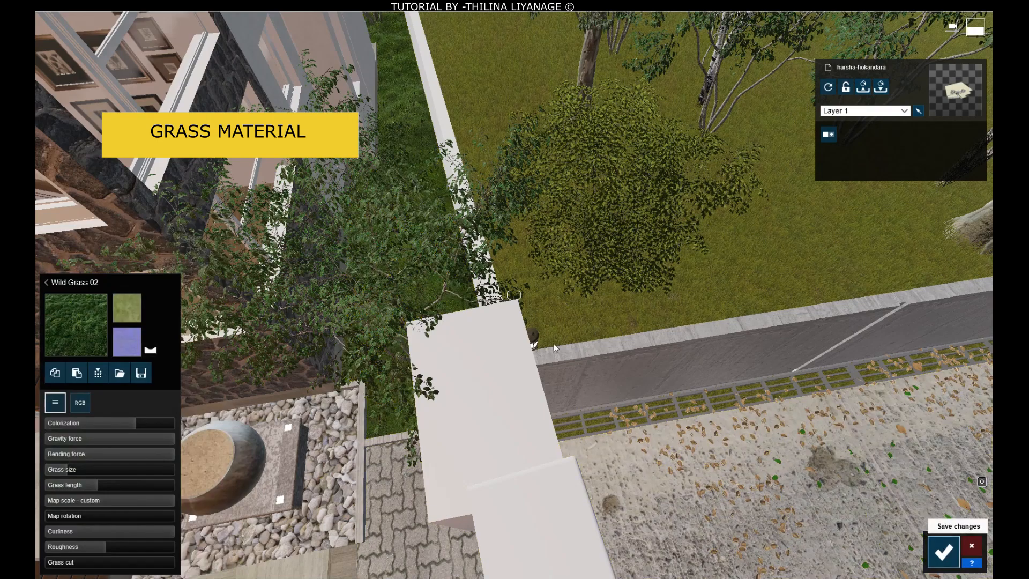
# Frame a front view of the house with the garage, gate and stone tower, and store it in photo slot 3
pyautogui.moveTo(535, 338); pyautogui.dragTo(543, 344, button='right')
pyautogui.press('w')
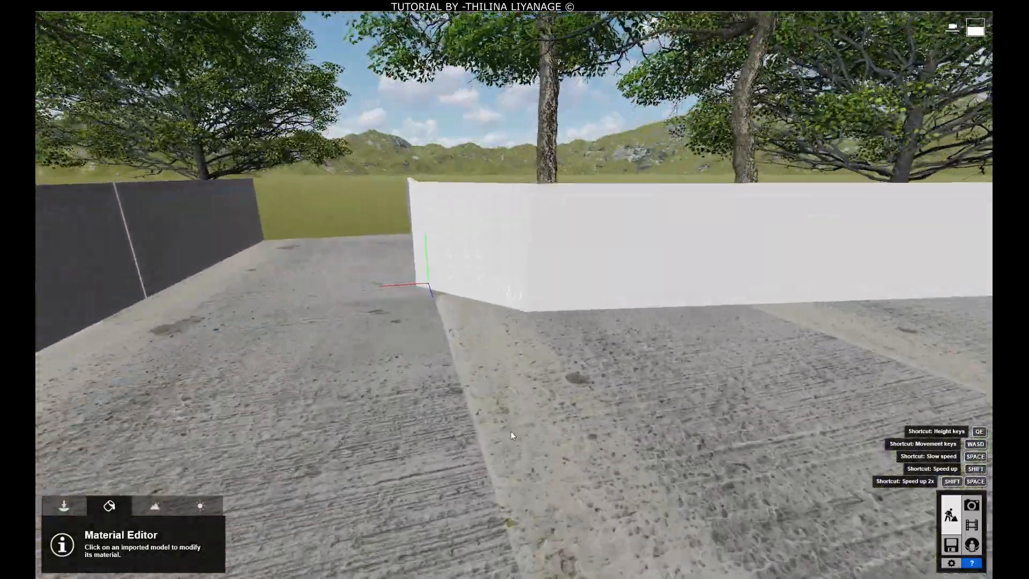
pyautogui.press('w')
pyautogui.moveTo(527, 384); pyautogui.dragTo(541, 381, button='right')
pyautogui.press('s')
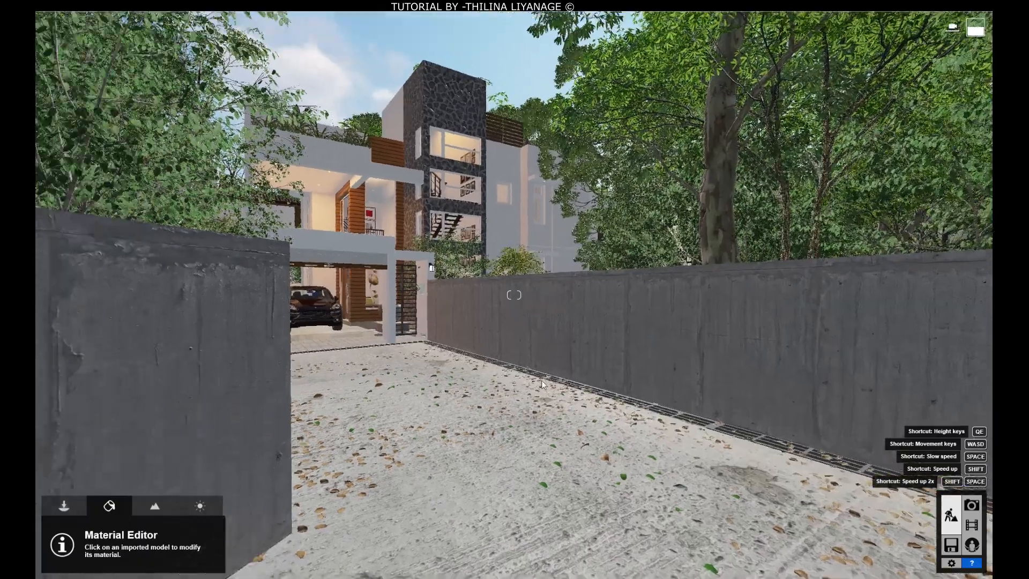
pyautogui.press('w')
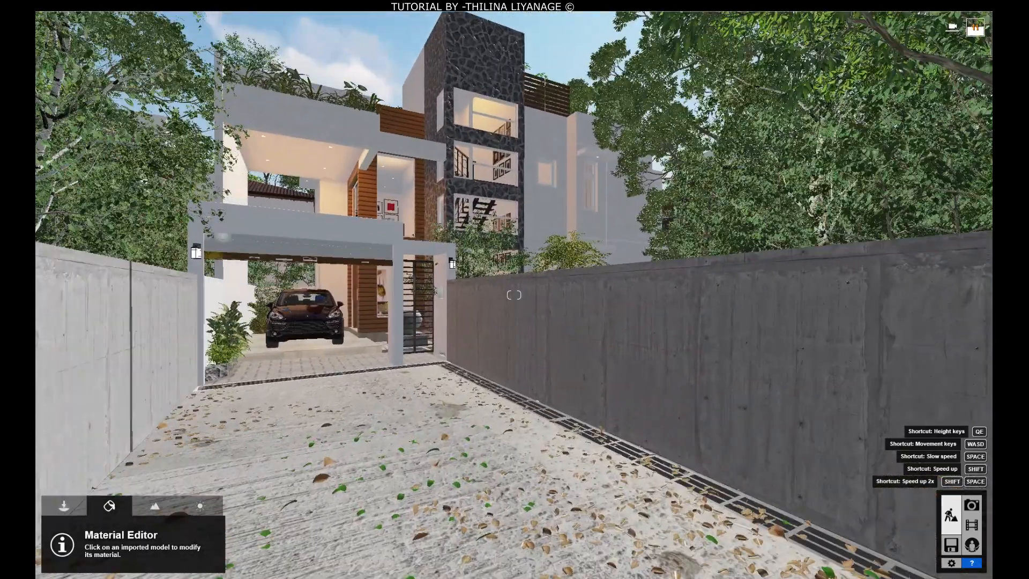
pyautogui.moveTo(538, 344); pyautogui.dragTo(506, 338, button='right')
pyautogui.press('w')
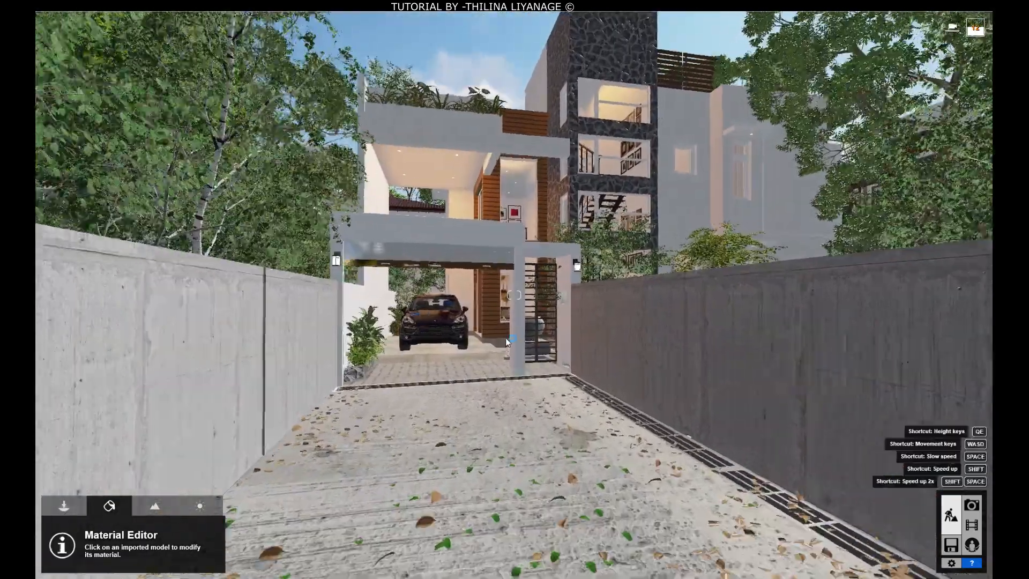
pyautogui.press('w')
pyautogui.press('q')
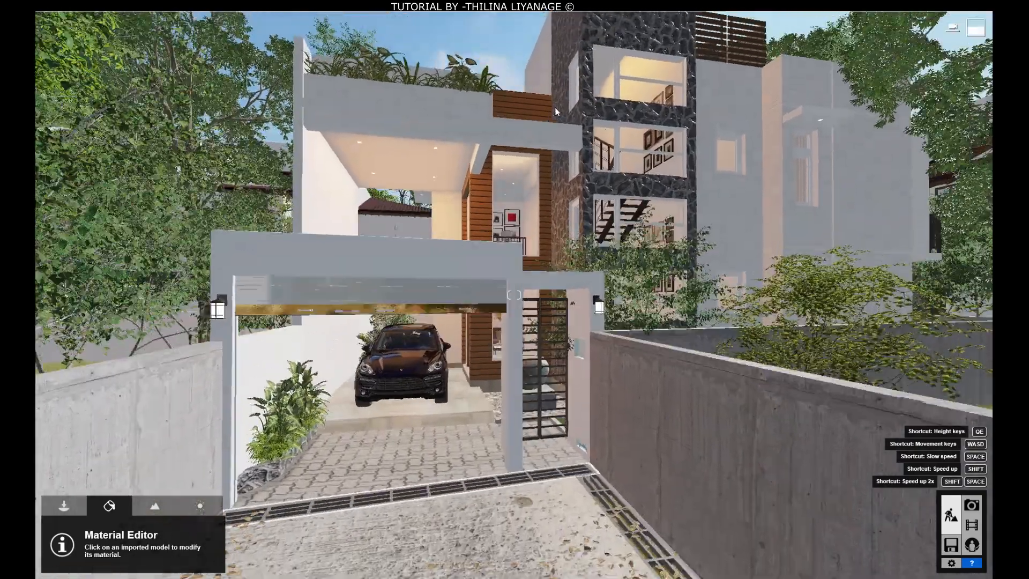
pyautogui.moveTo(555, 112); pyautogui.dragTo(557, 81, button='right')
pyautogui.moveTo(507, 333); pyautogui.dragTo(541, 182, button='right')
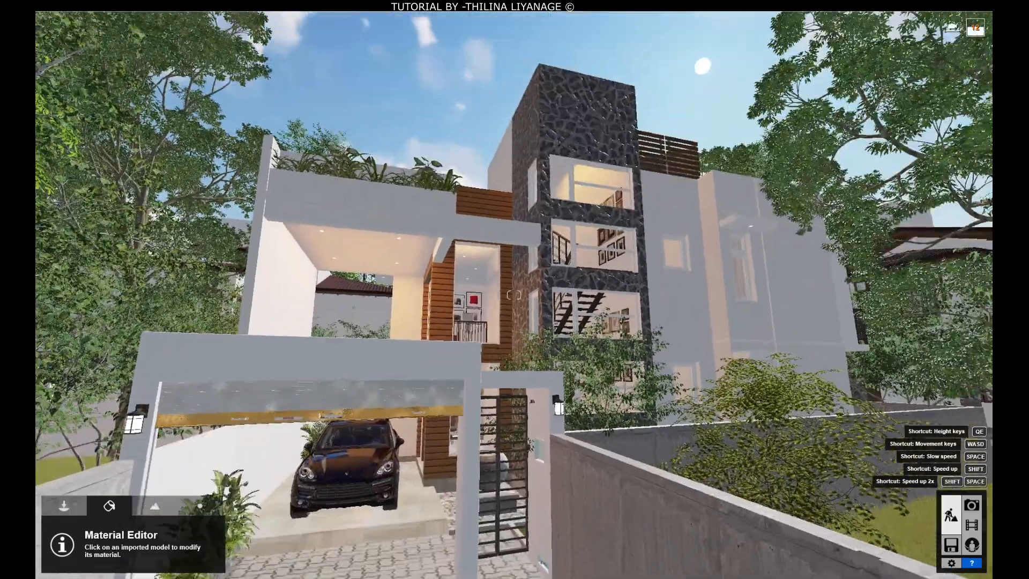
pyautogui.moveTo(511, 365); pyautogui.dragTo(501, 458, button='right')
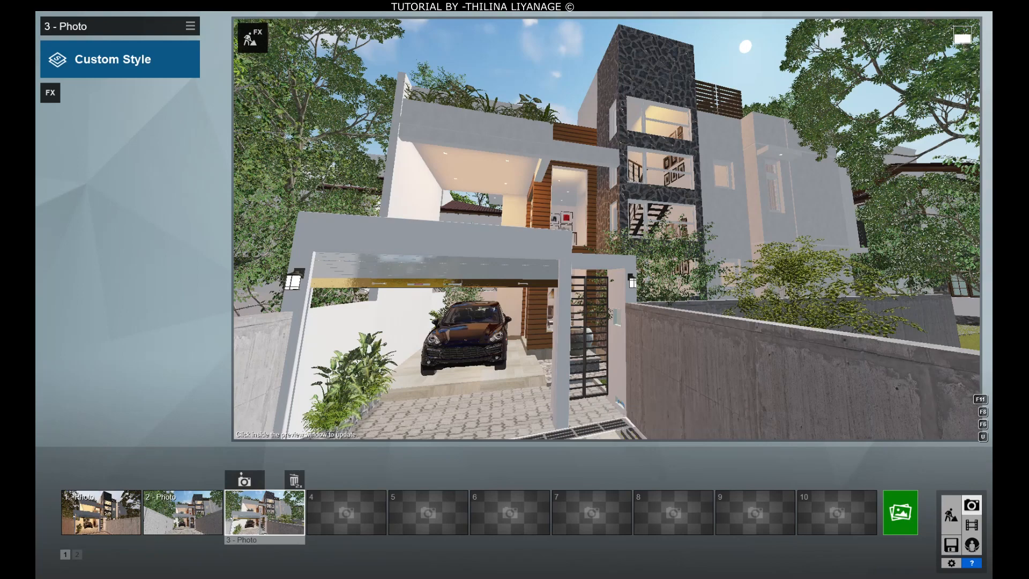
pyautogui.click(191, 28)
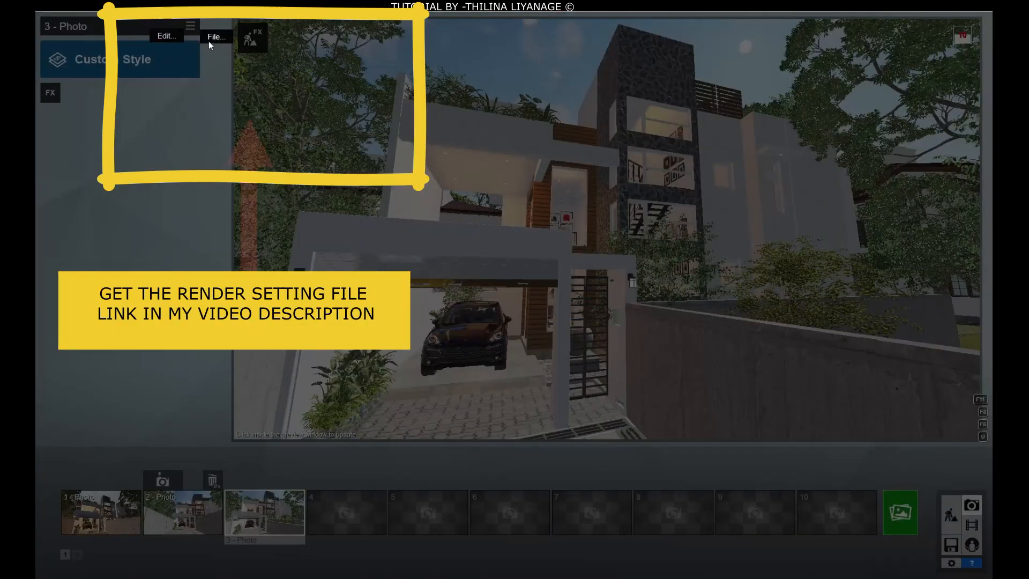
pyautogui.click(275, 51)
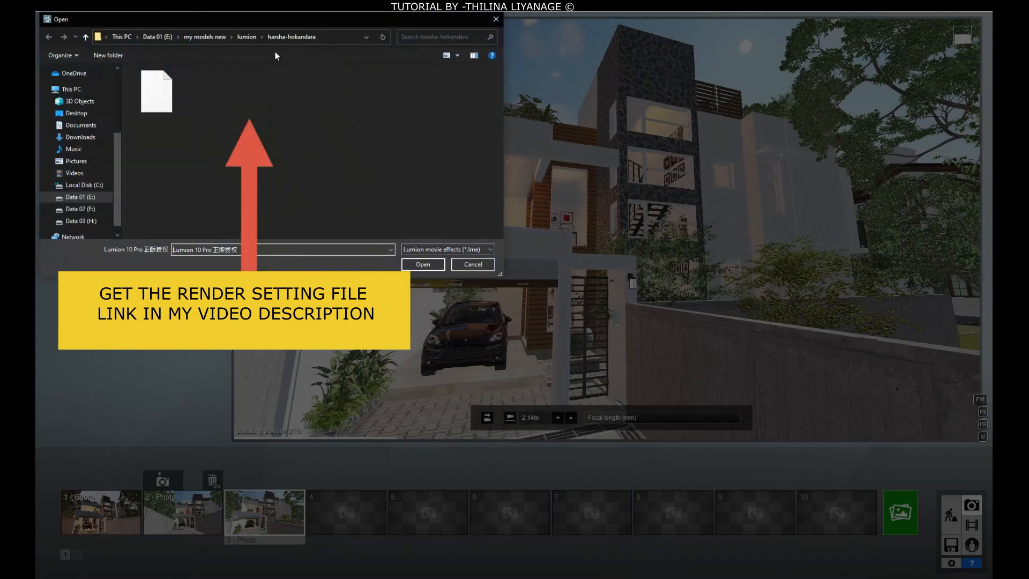
pyautogui.doubleClick(164, 98)
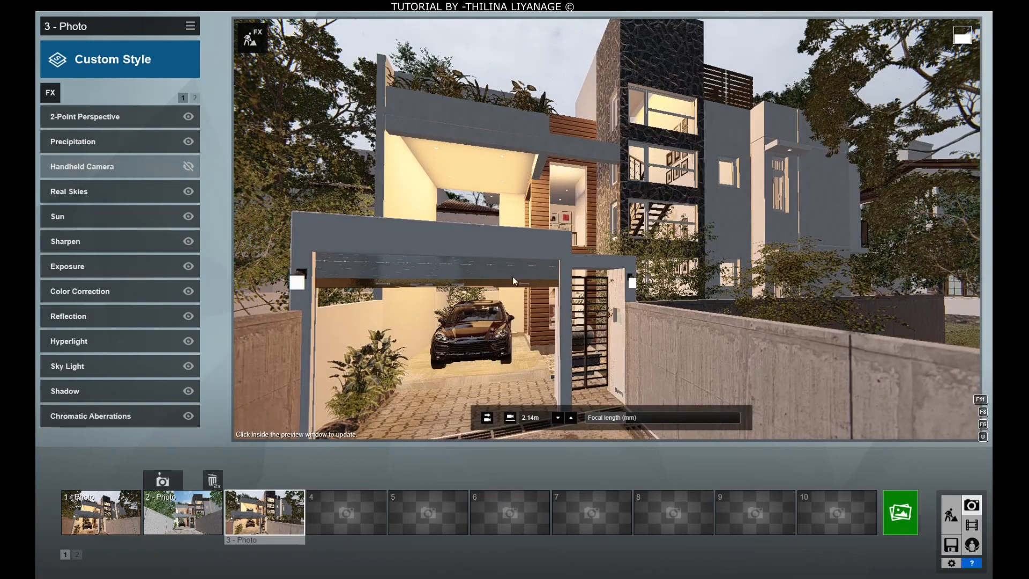
# Disable the 2-Point Perspective effect and enable the Handheld Camera effect for photo 3
pyautogui.moveTo(510, 255); pyautogui.dragTo(515, 281, button='right')
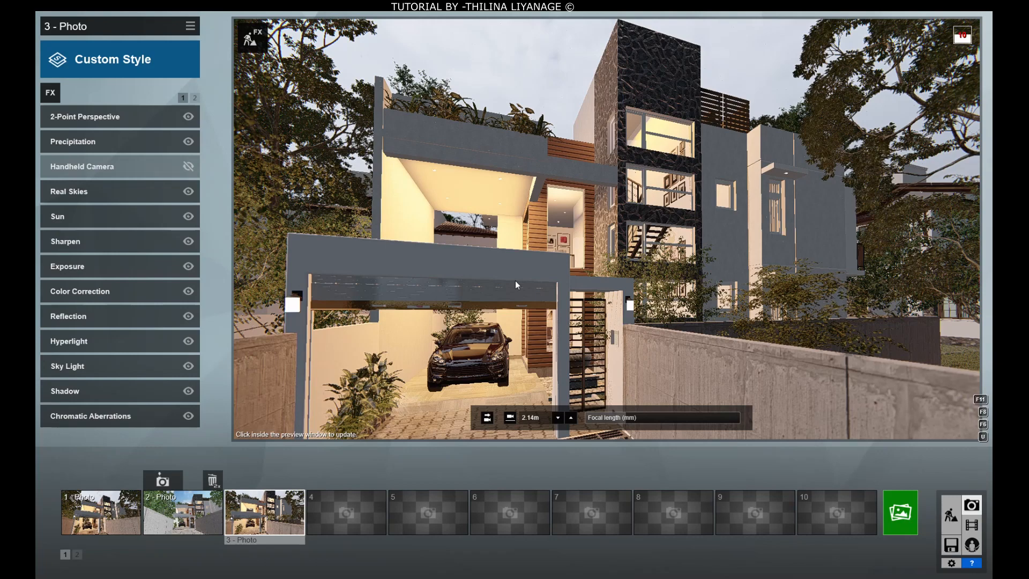
pyautogui.click(188, 117)
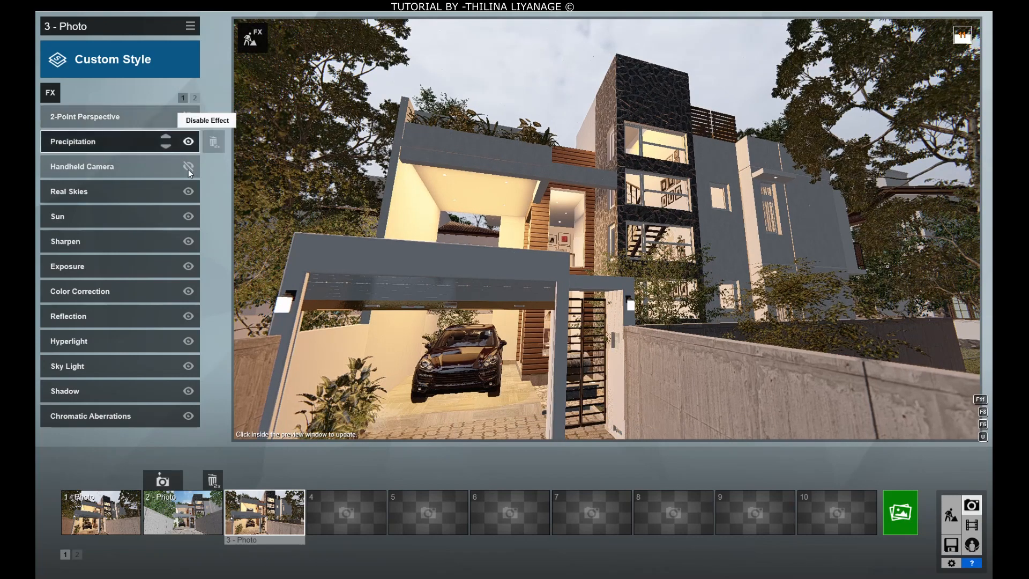
pyautogui.click(188, 167)
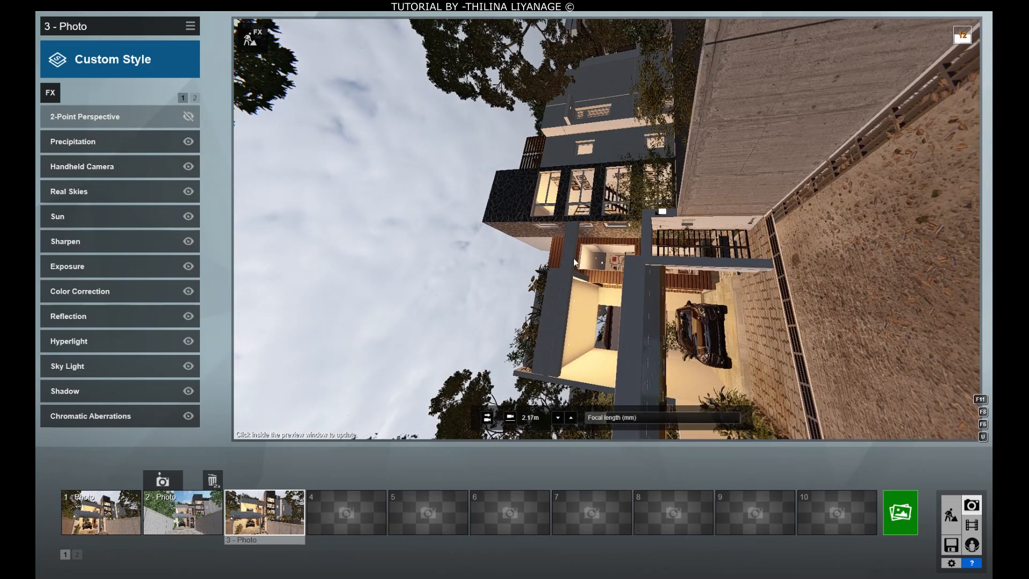
# Reframe the house front in build mode to include the full gate and paving, and return to photo mode
pyautogui.click(951, 518)
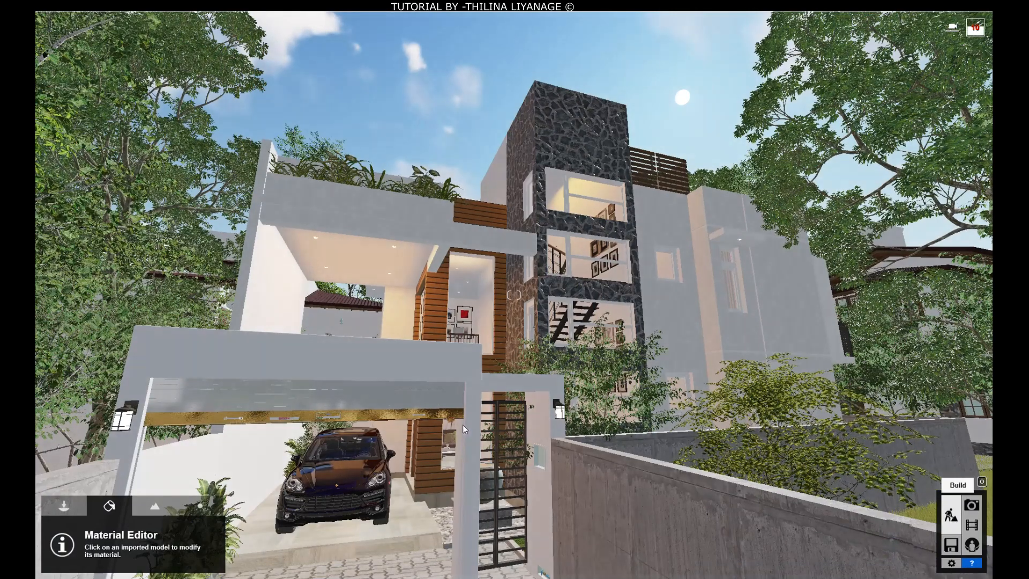
pyautogui.press('q')
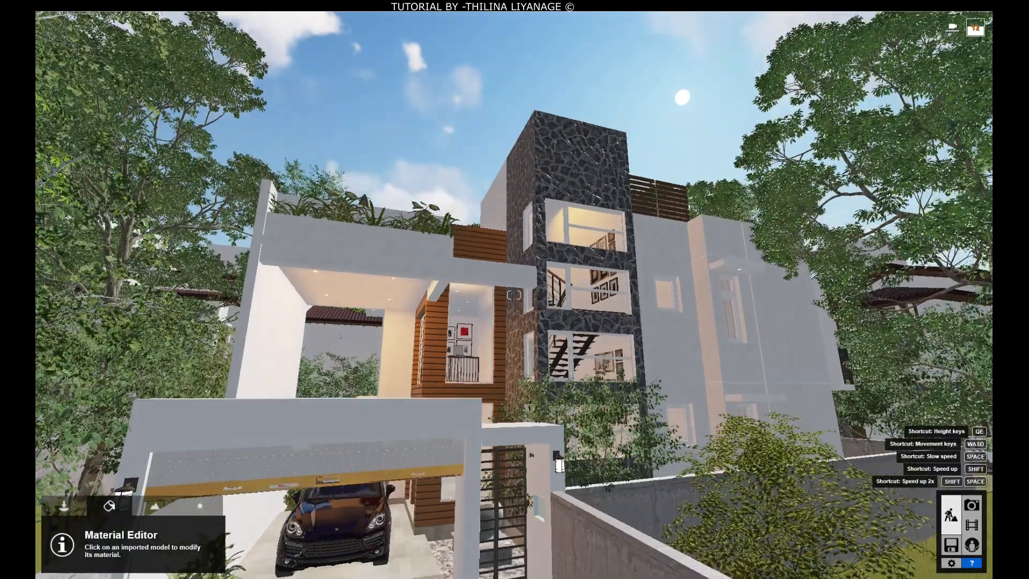
pyautogui.moveTo(477, 233); pyautogui.dragTo(444, 418, button='right')
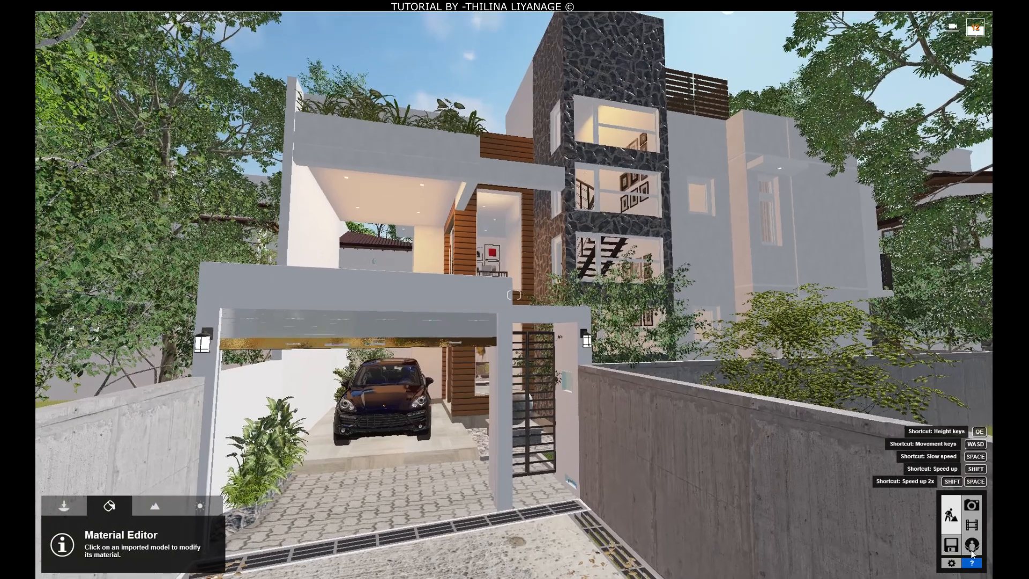
pyautogui.click(971, 506)
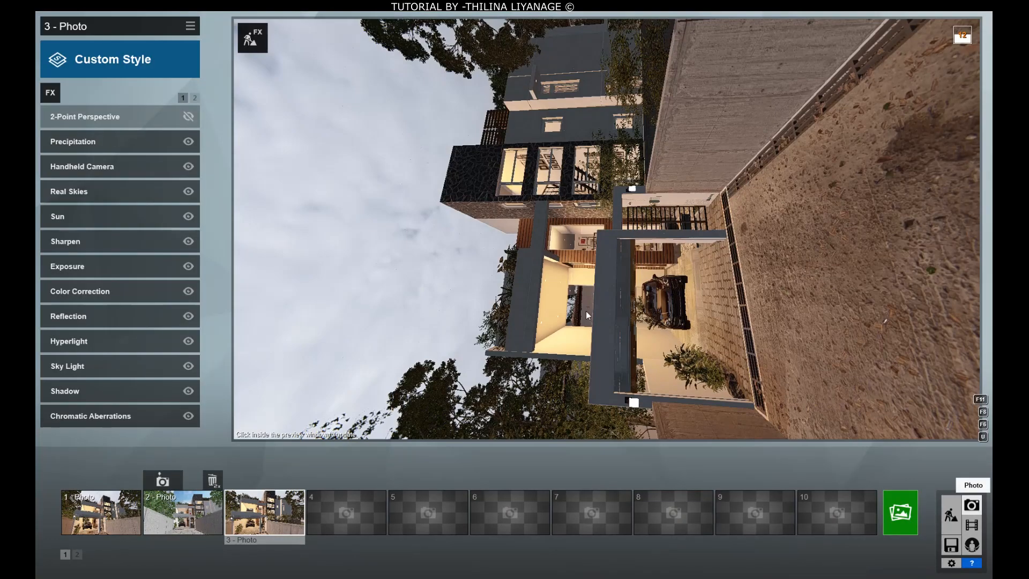
# Raise the photo camera to 3.01 m and fine-tune its aim at the house
pyautogui.press('q')
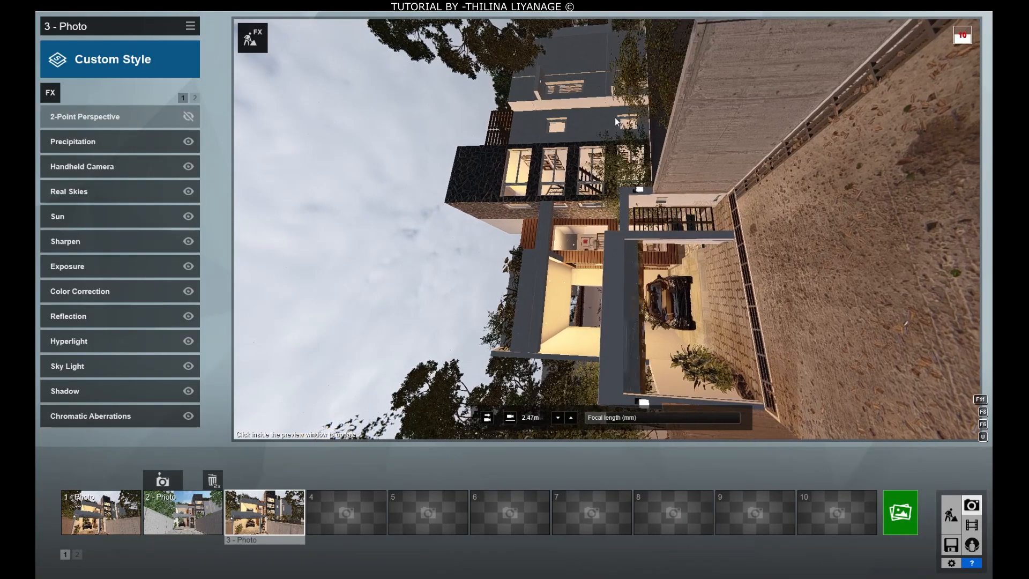
pyautogui.moveTo(606, 229)
pyautogui.mouseDown(button='right')
pyautogui.moveTo(607, 282)
pyautogui.moveTo(595, 213)
pyautogui.moveTo(617, 218)
pyautogui.mouseUp(button='right')
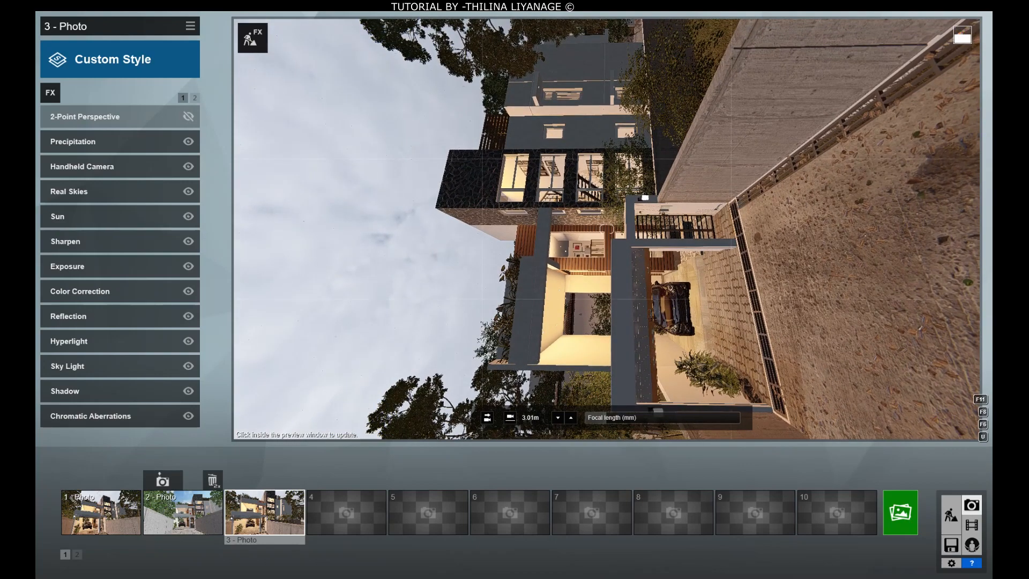
pyautogui.moveTo(627, 154); pyautogui.dragTo(625, 152, button='right')
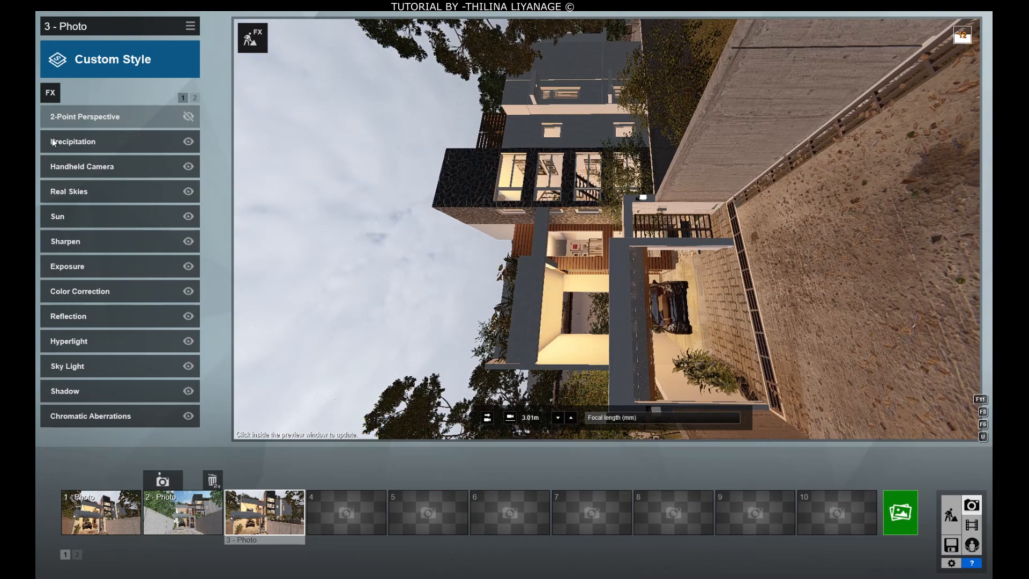
# Increase the precipitation phase and particle size in photo 3's Precipitation effect
pyautogui.click(69, 144)
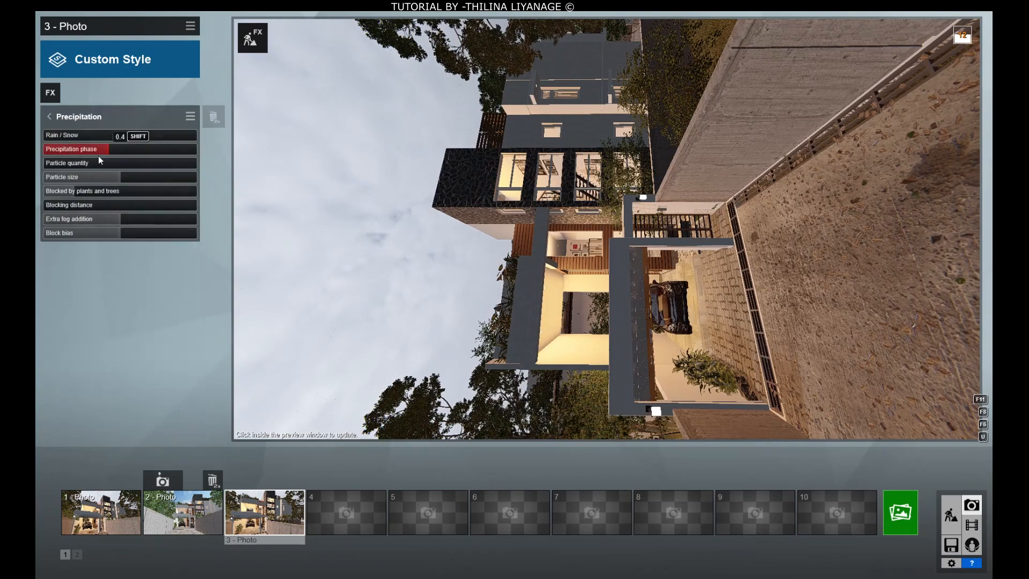
pyautogui.moveTo(108, 149)
pyautogui.mouseDown()
pyautogui.moveTo(199, 156)
pyautogui.moveTo(124, 151)
pyautogui.mouseUp()
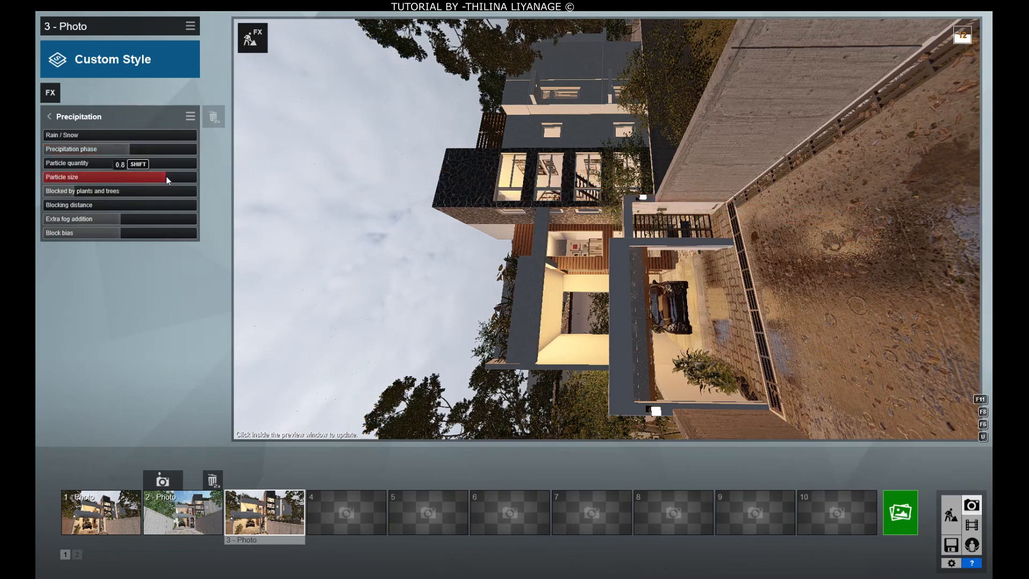
pyautogui.moveTo(141, 182)
pyautogui.mouseDown()
pyautogui.moveTo(165, 181)
pyautogui.moveTo(146, 182)
pyautogui.mouseUp()
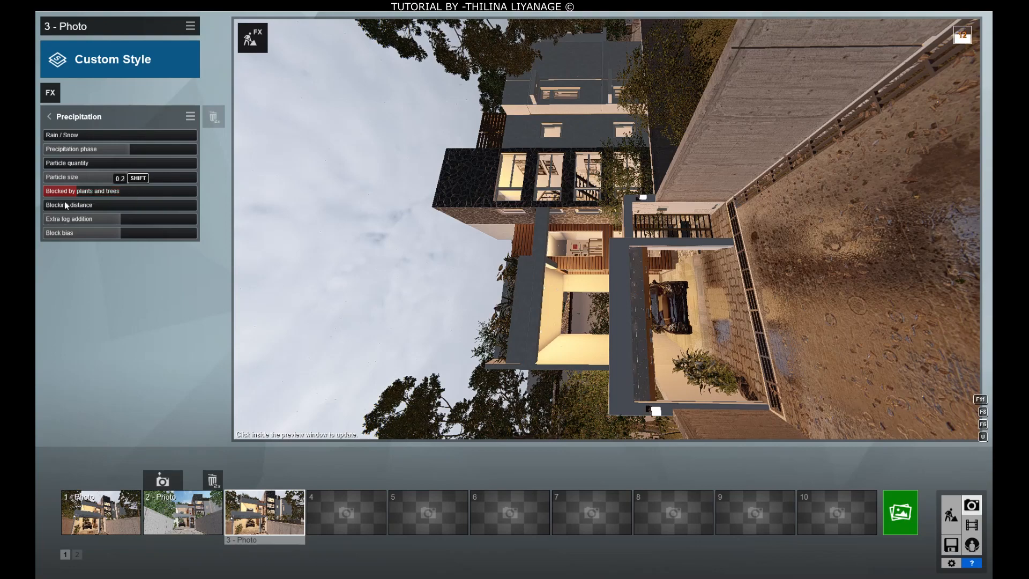
# Set Precipitation's blocking by plants and trees to about 0.2, blocking distance to 0.2 and extra fog addition to 0.3
pyautogui.moveTo(70, 200)
pyautogui.mouseDown()
pyautogui.moveTo(150, 198)
pyautogui.moveTo(73, 207)
pyautogui.mouseUp()
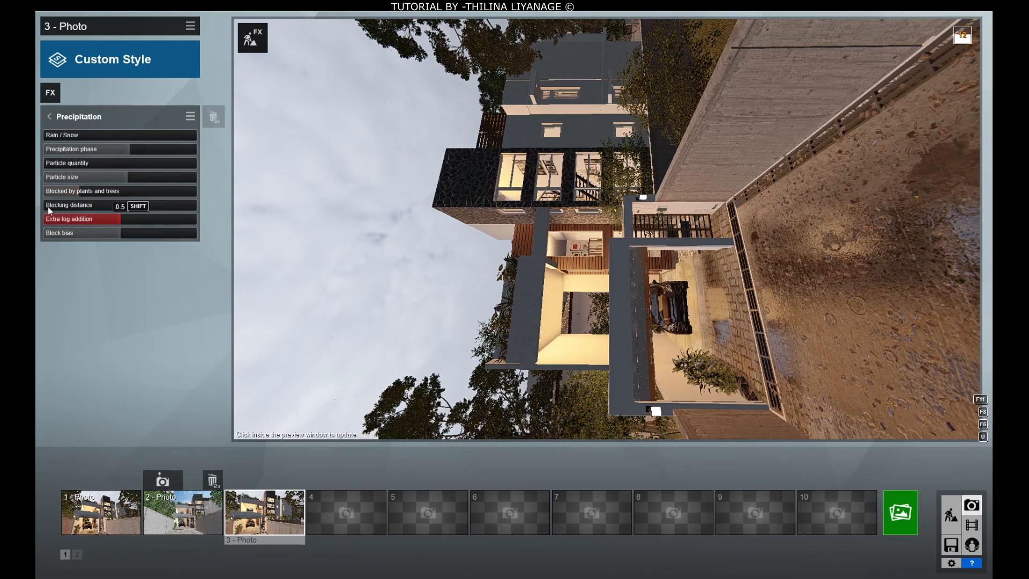
pyautogui.moveTo(48, 205); pyautogui.dragTo(79, 214)
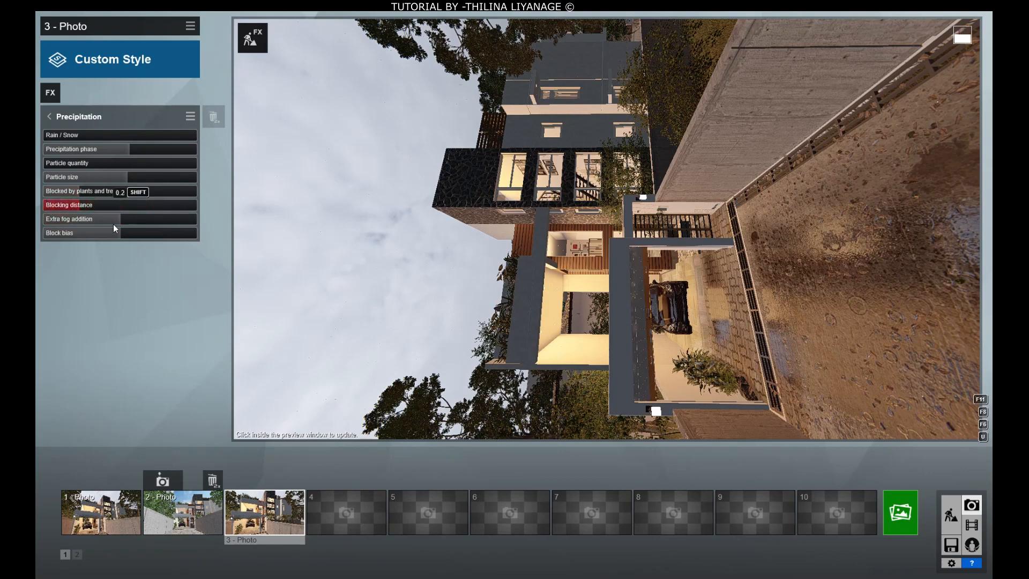
pyautogui.moveTo(150, 217); pyautogui.dragTo(99, 224)
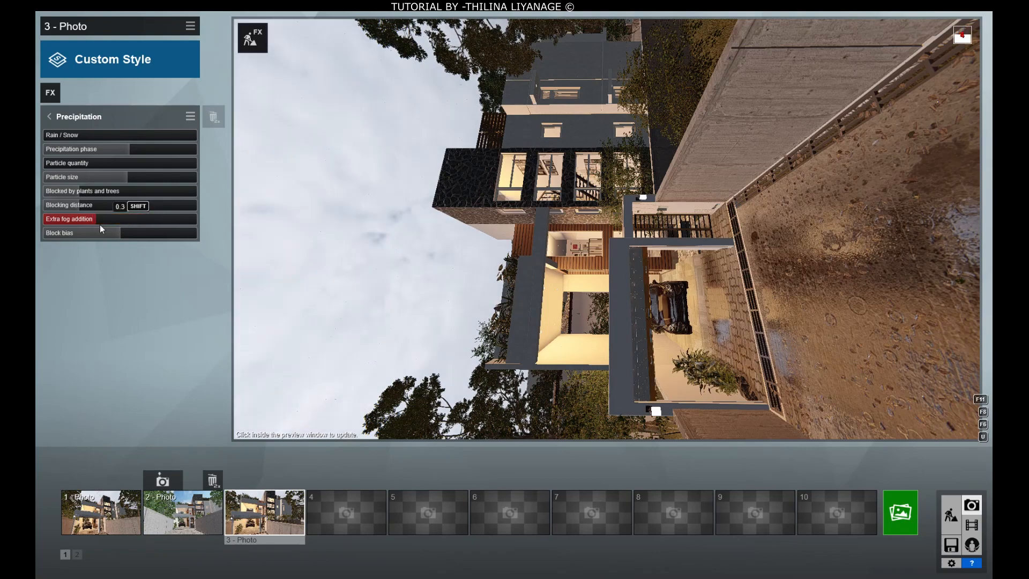
pyautogui.click(50, 115)
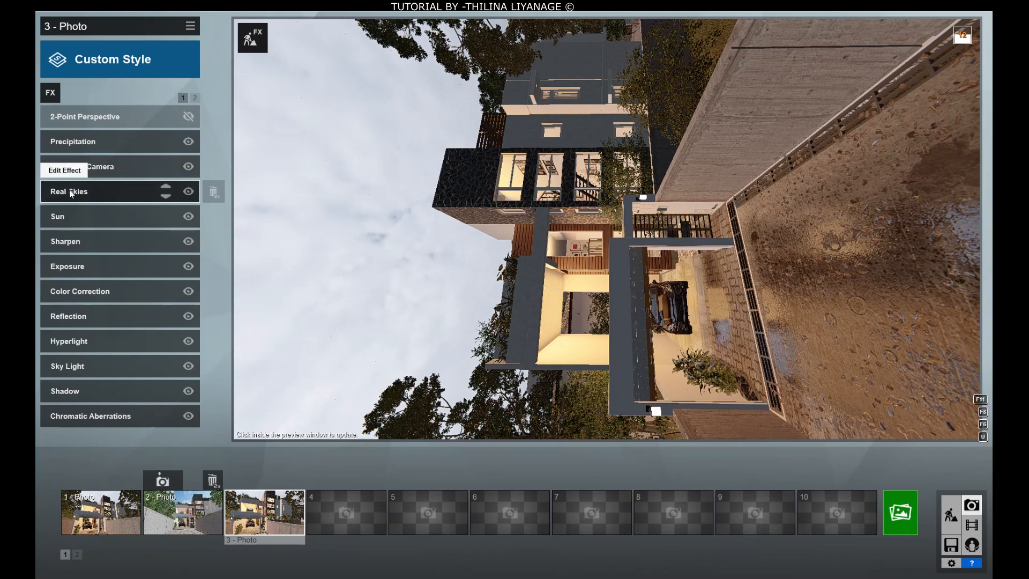
# Review the Real Skies effect, including the Overcast sky choices and the heading and brightness settings
pyautogui.click(69, 191)
pyautogui.click(75, 135)
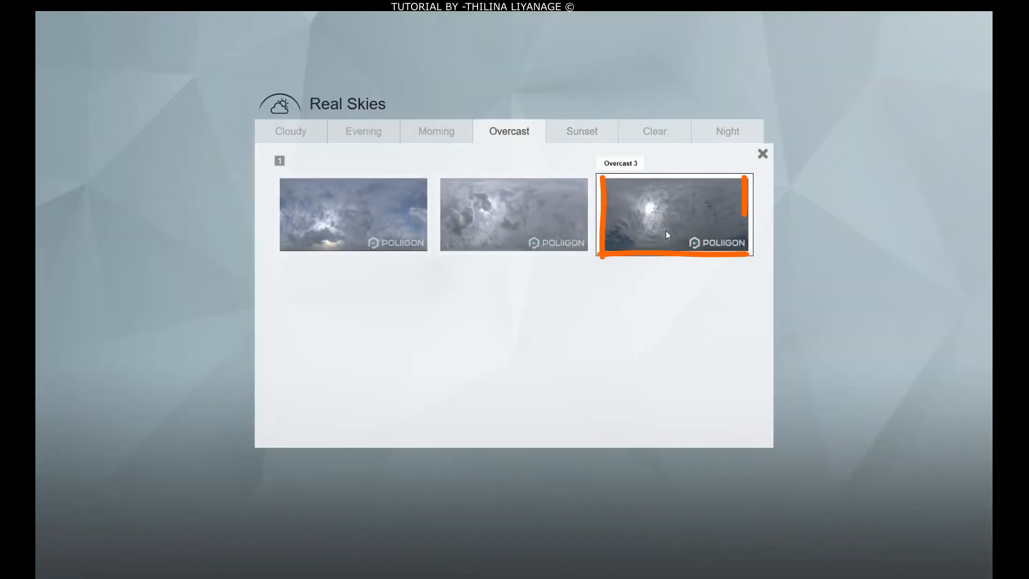
pyautogui.click(762, 154)
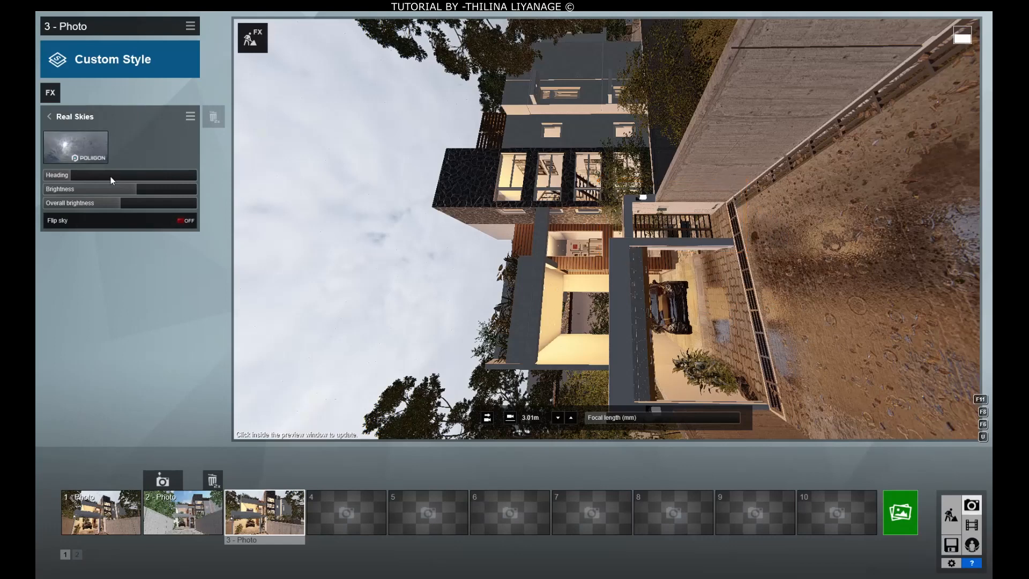
pyautogui.click(49, 116)
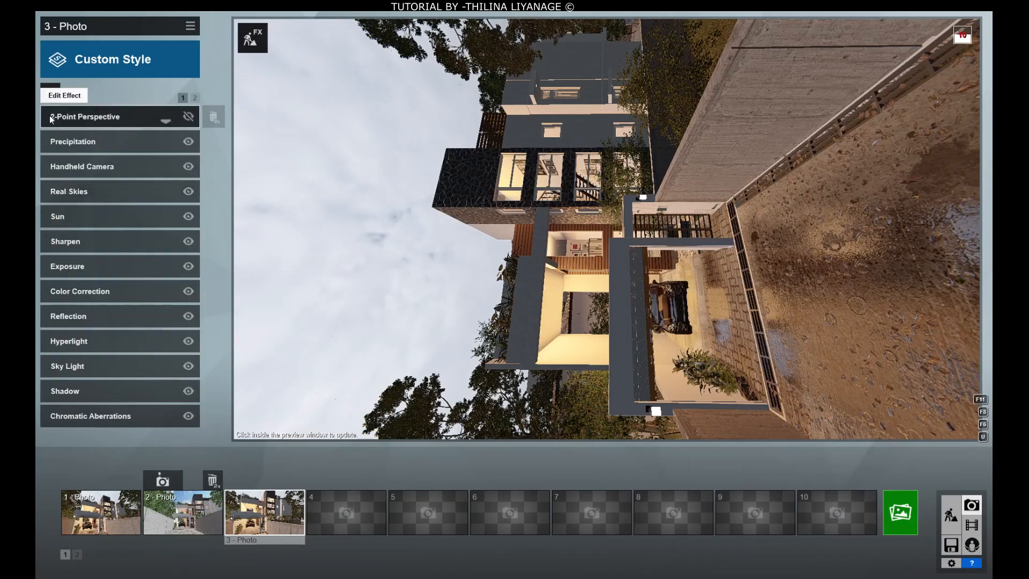
# Check the settings of the Sun, Sharpen and Exposure effects for photo 3
pyautogui.click(57, 217)
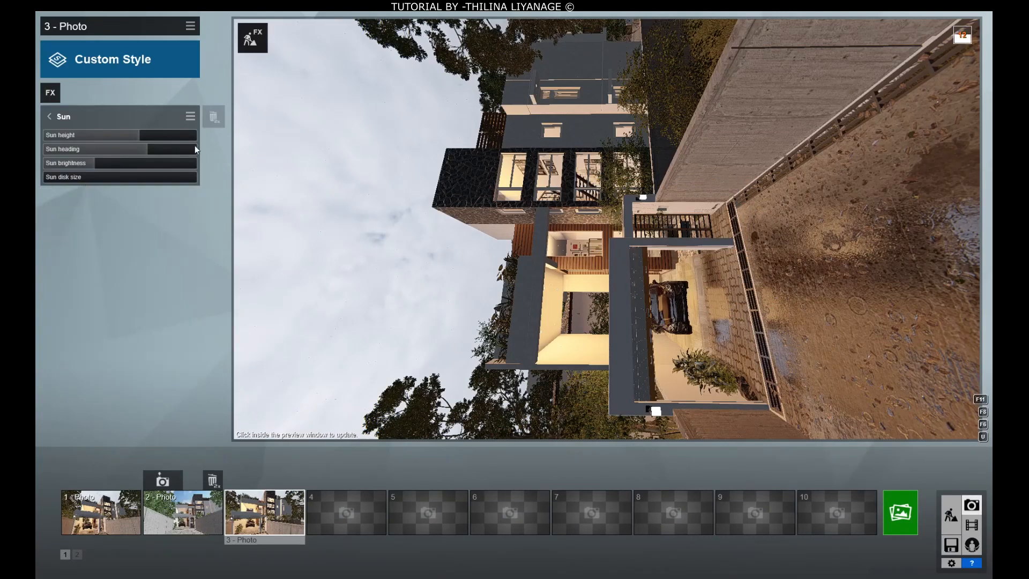
pyautogui.click(49, 116)
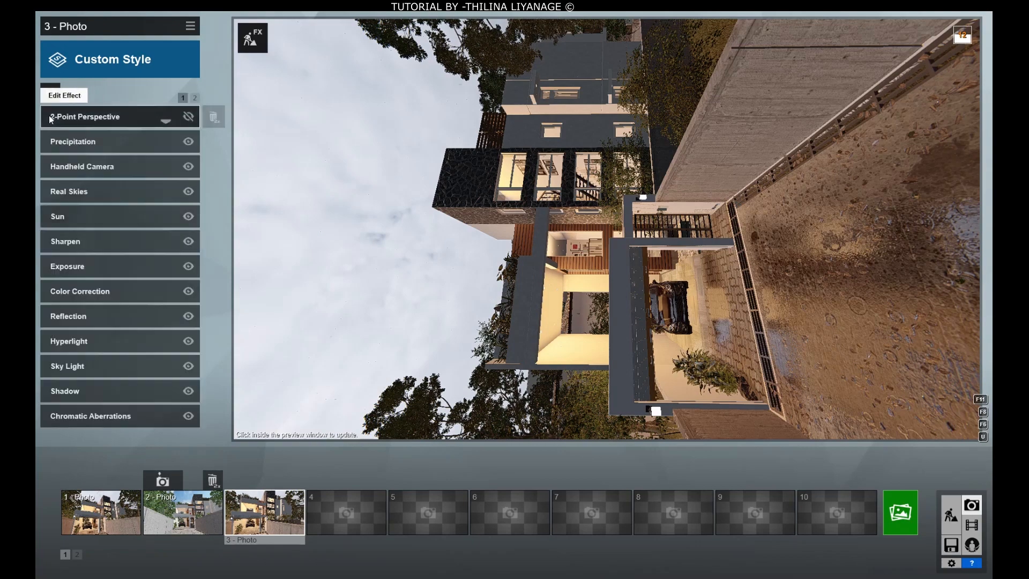
pyautogui.click(66, 242)
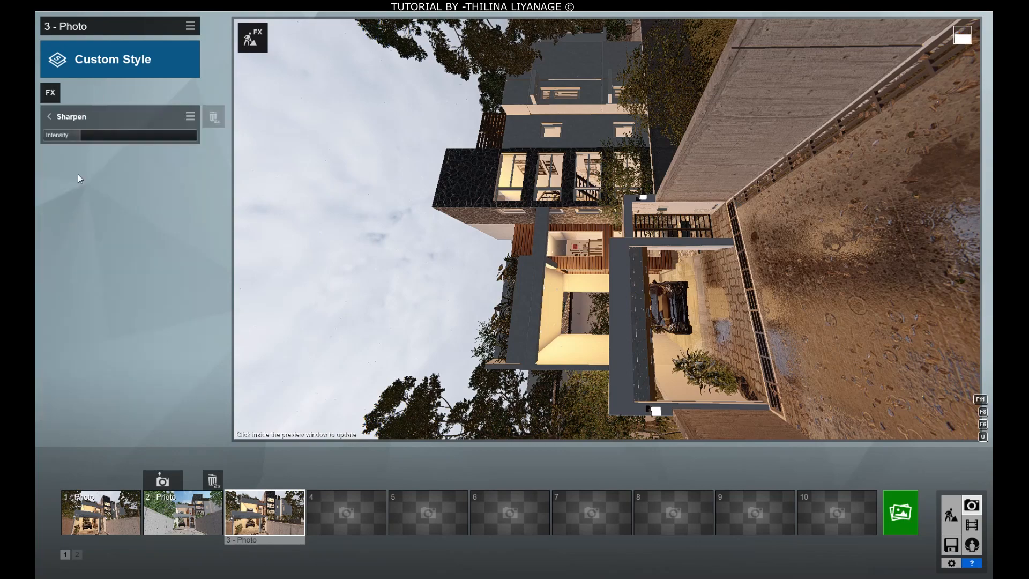
pyautogui.moveTo(82, 138)
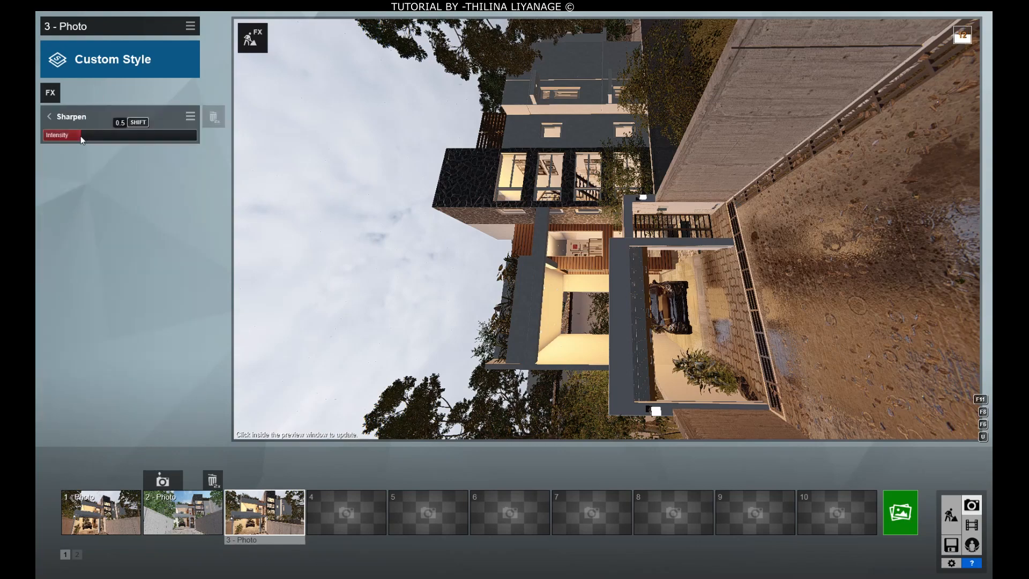
pyautogui.click(49, 115)
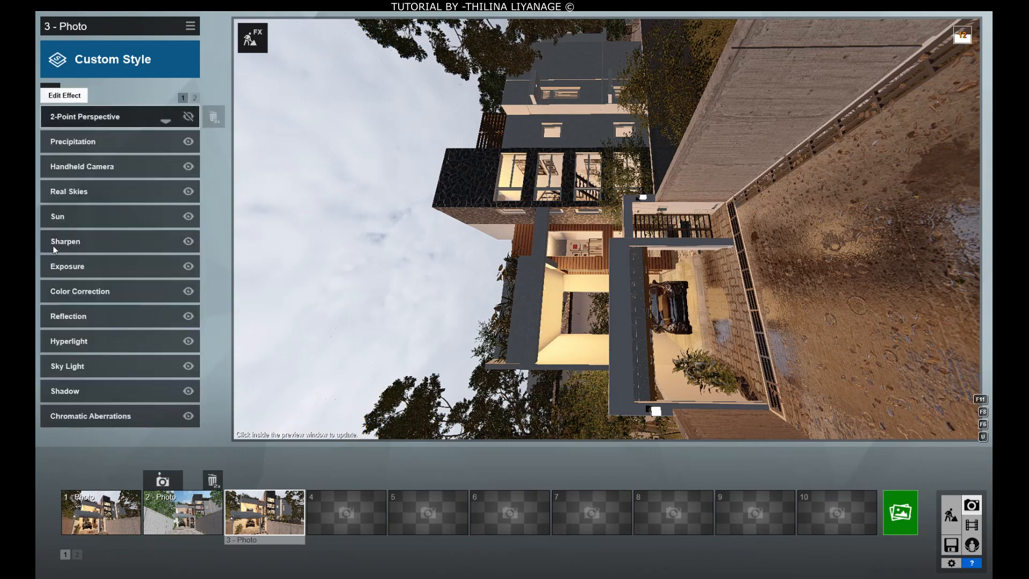
pyautogui.click(66, 266)
pyautogui.moveTo(118, 140)
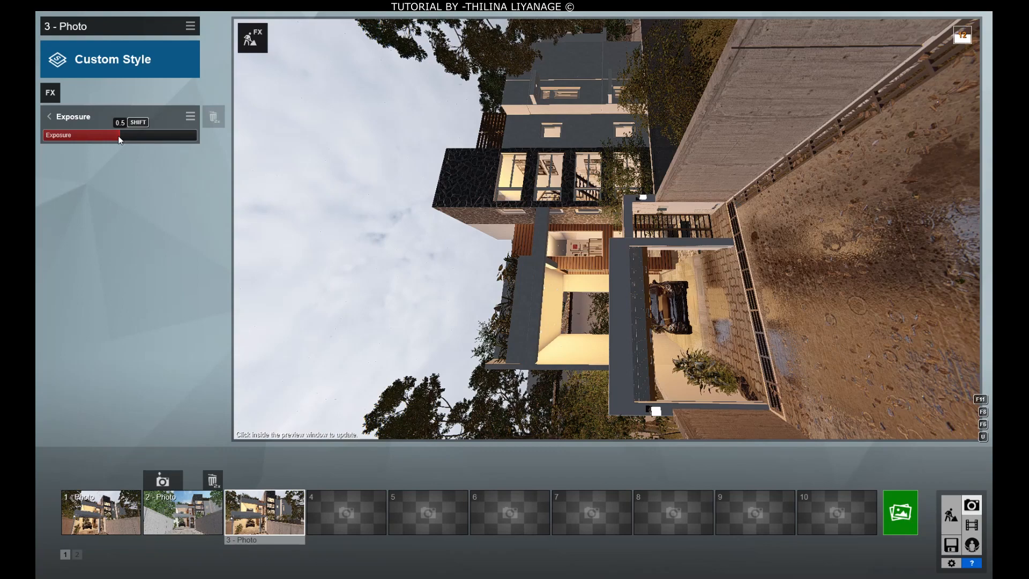
pyautogui.click(48, 116)
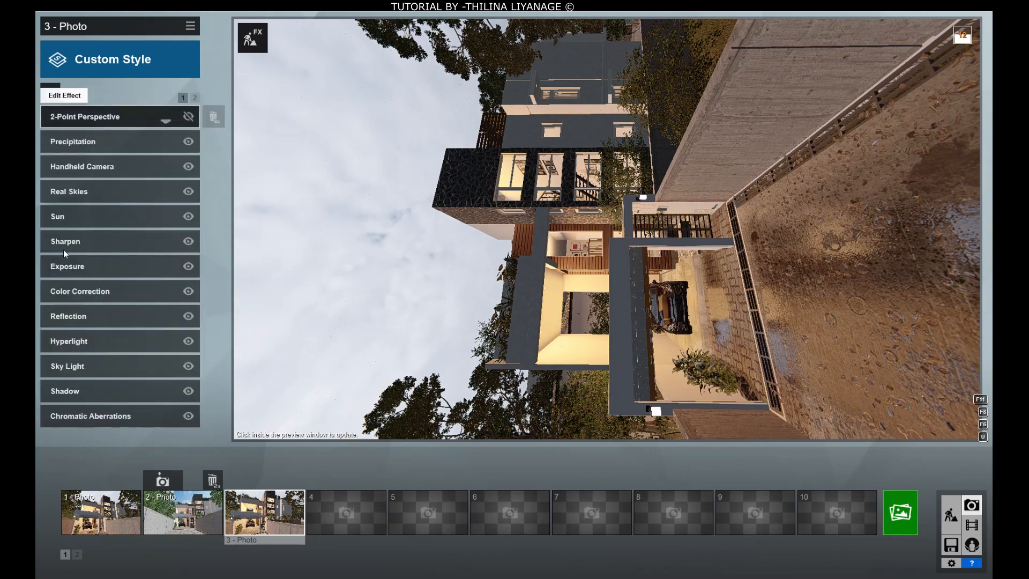
# Go through the Color Correction settings, including temperature, tint and vibrance
pyautogui.click(73, 290)
pyautogui.moveTo(137, 139)
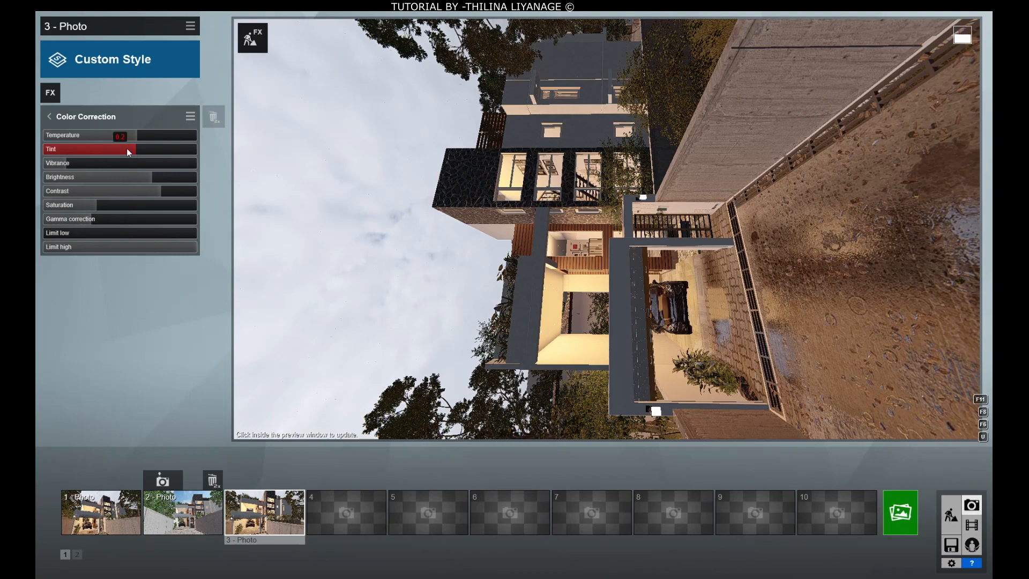
pyautogui.moveTo(133, 149)
pyautogui.mouseDown()
pyautogui.moveTo(89, 153)
pyautogui.moveTo(173, 158)
pyautogui.moveTo(139, 159)
pyautogui.mouseUp()
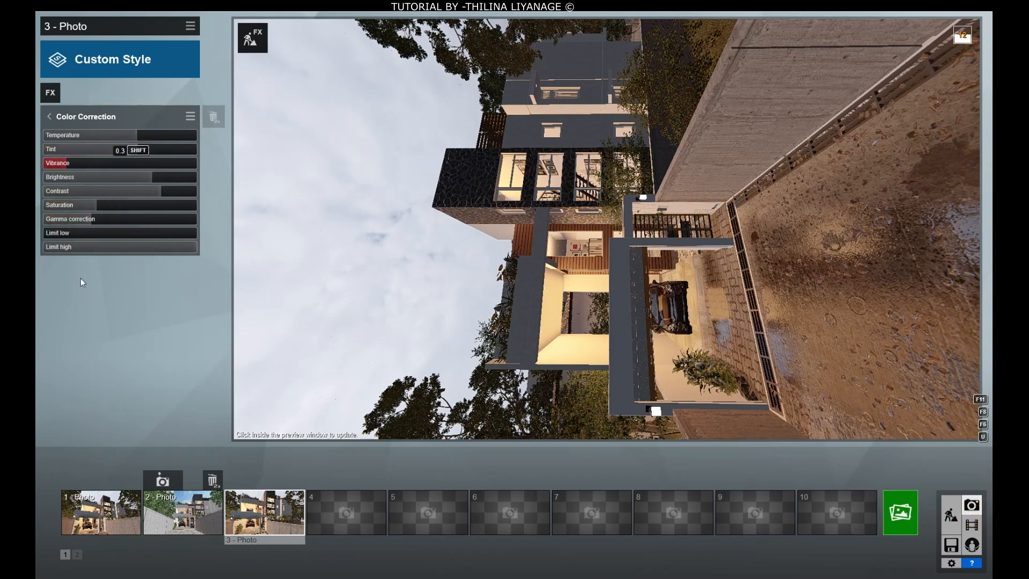
pyautogui.click(49, 116)
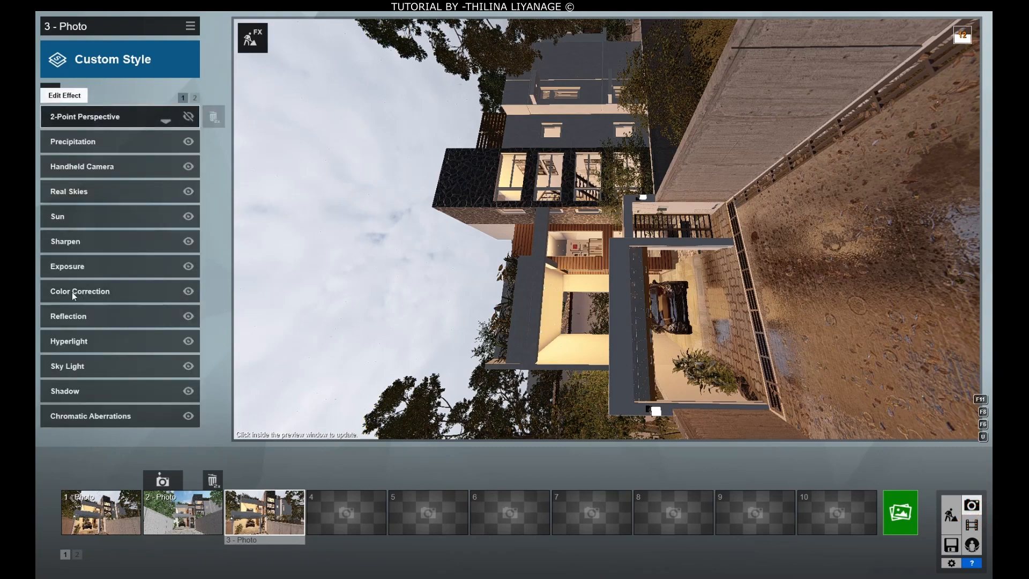
# Inspect the Reflection effect and the reflection planes assigned to the house, driveway and boundary wall
pyautogui.click(73, 316)
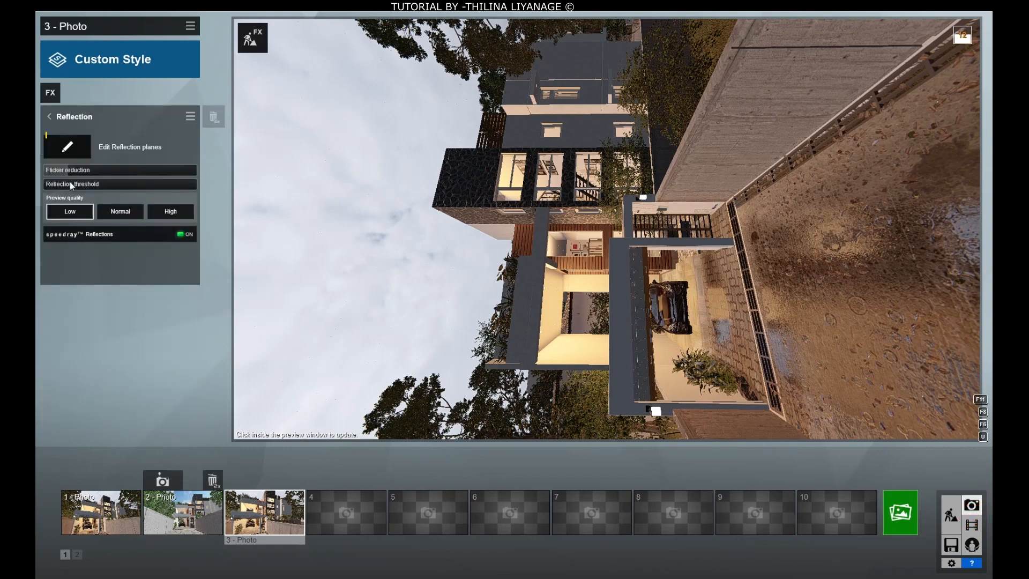
pyautogui.click(67, 145)
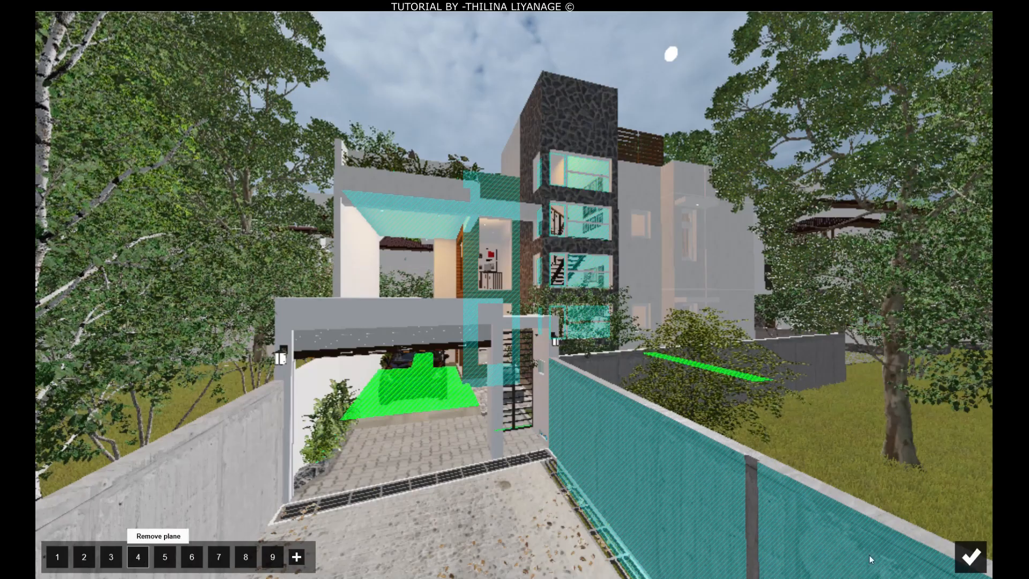
pyautogui.click(971, 557)
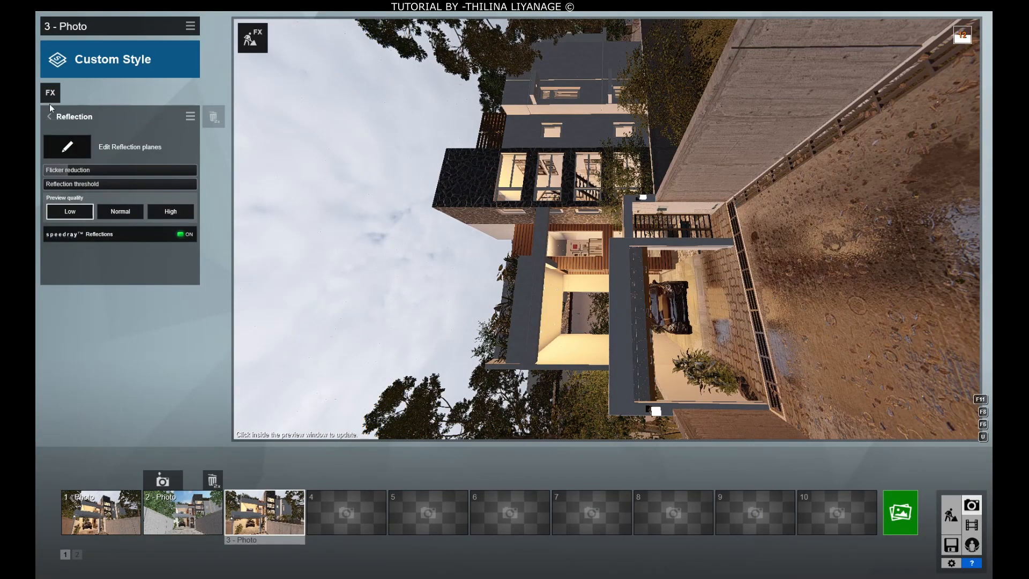
pyautogui.click(49, 117)
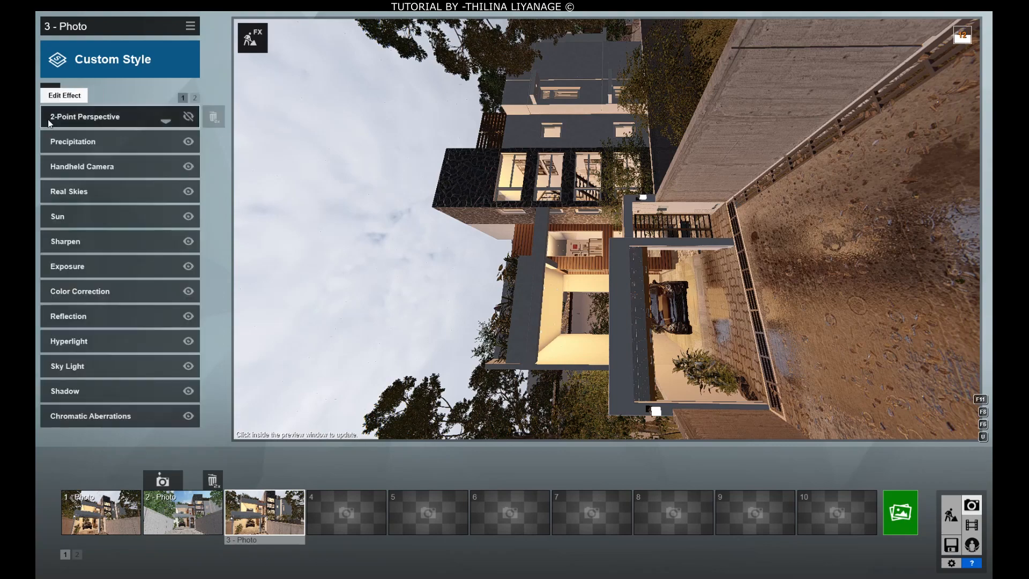
# Check the settings of the Hyperlight, Sky Light and Shadow effects
pyautogui.click(64, 341)
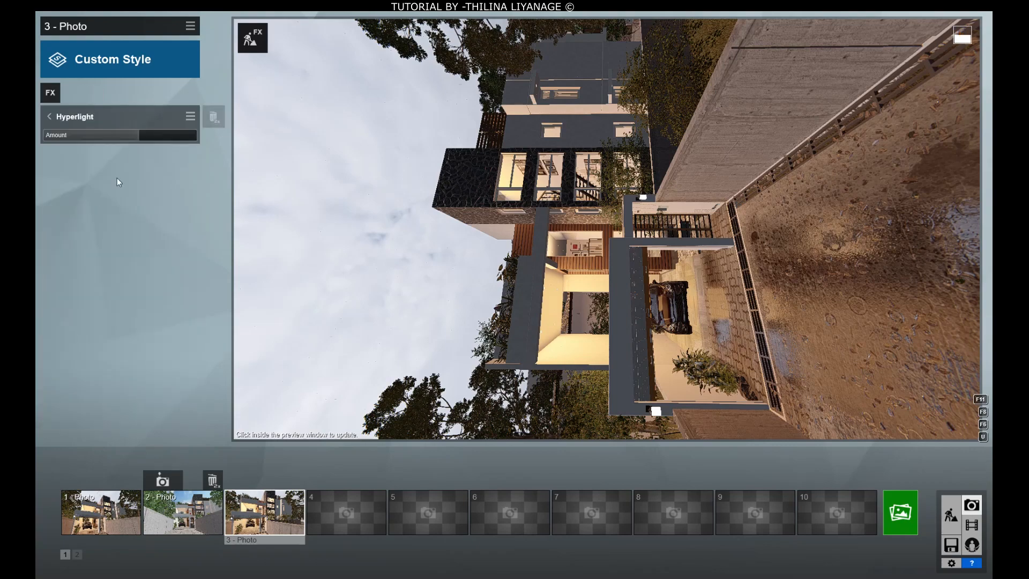
pyautogui.click(50, 116)
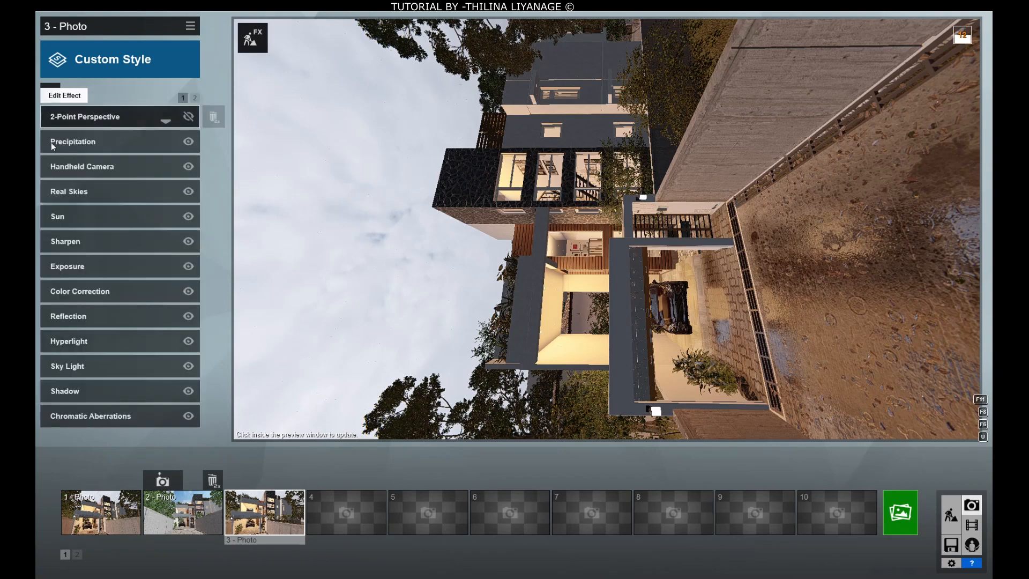
pyautogui.click(69, 367)
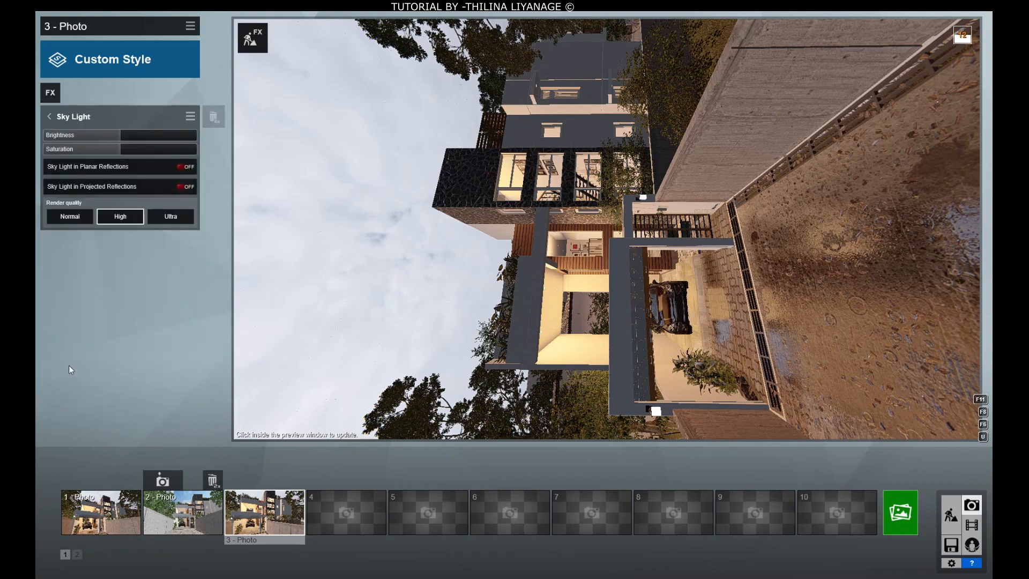
pyautogui.click(50, 118)
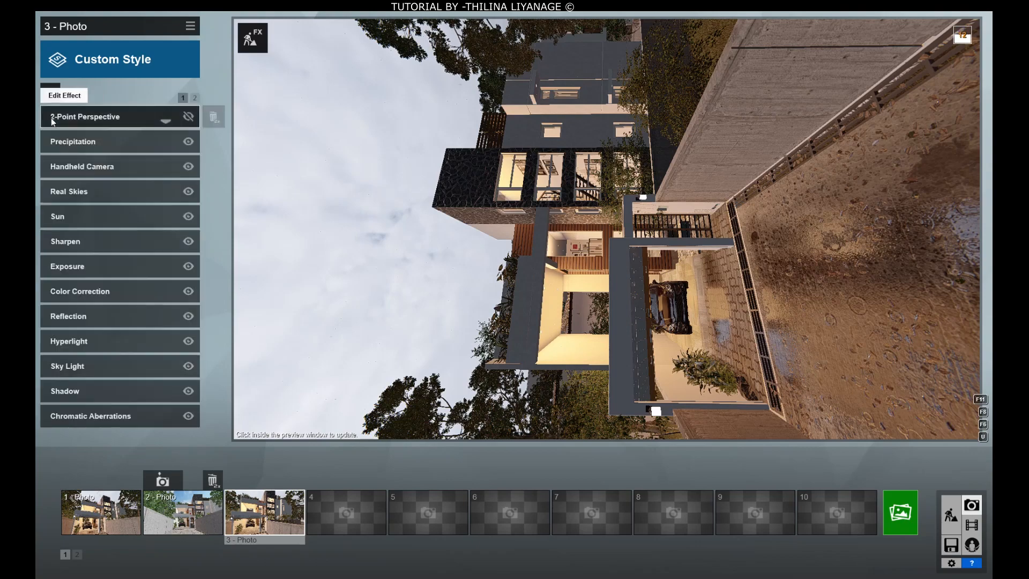
pyautogui.click(66, 390)
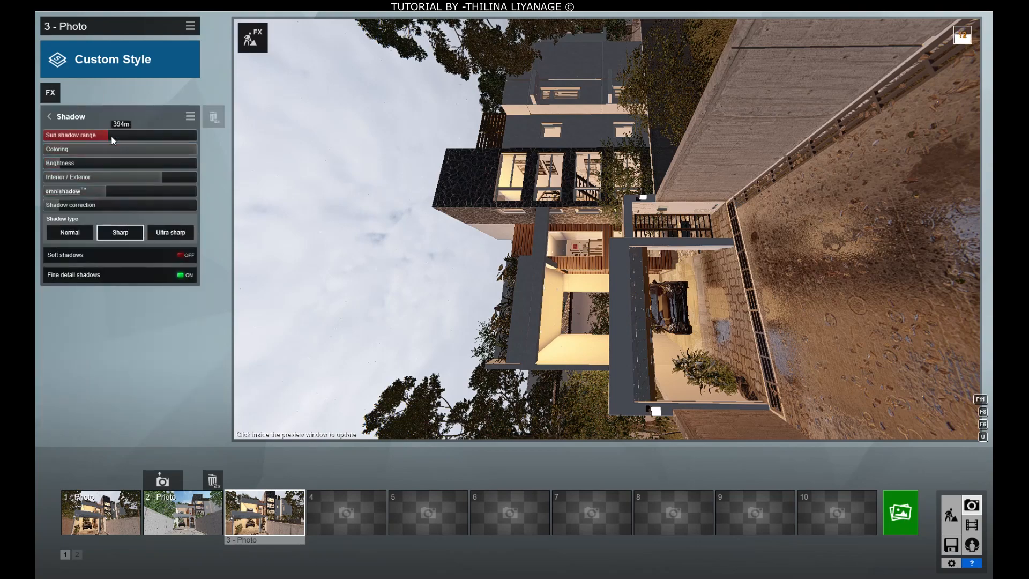
pyautogui.click(48, 117)
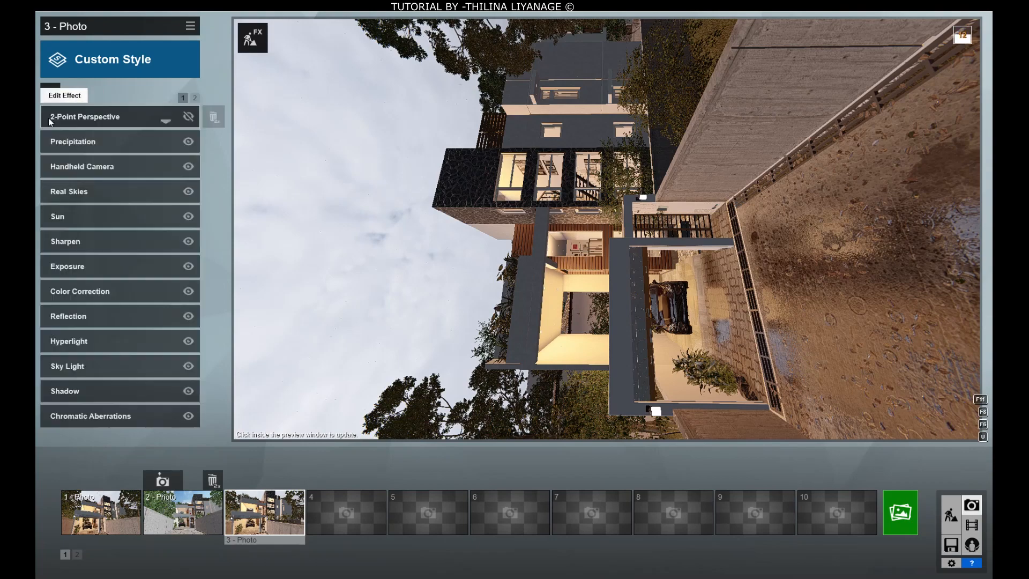
# Try a stronger dispersion in the Chromatic Aberrations effect and bring it back down
pyautogui.click(76, 416)
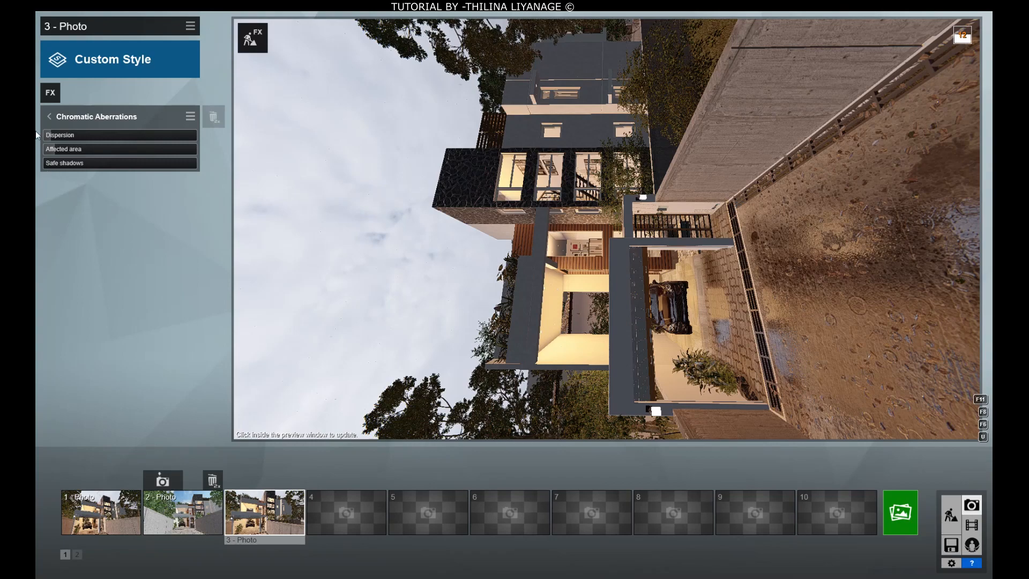
pyautogui.moveTo(52, 134); pyautogui.dragTo(171, 137)
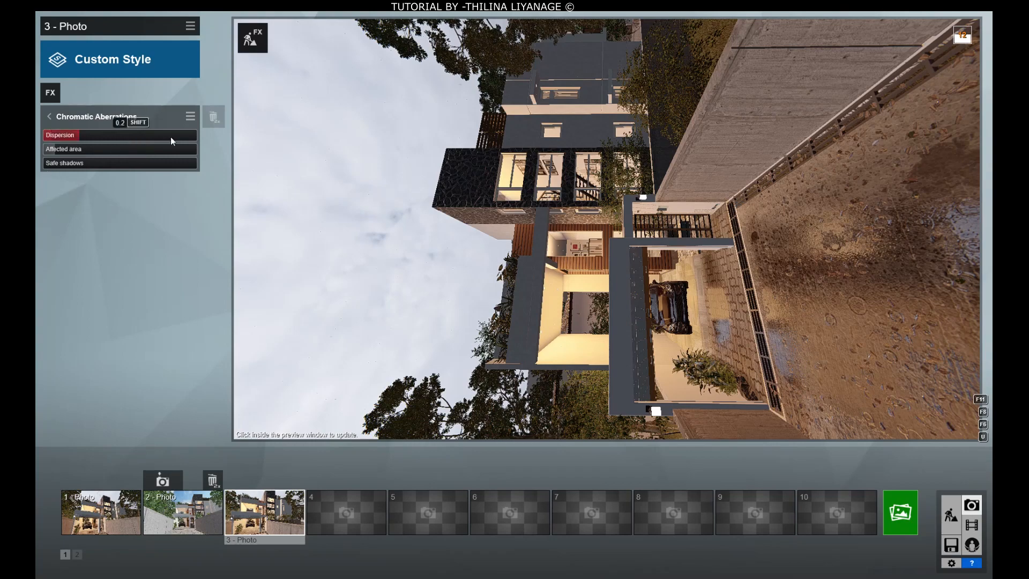
pyautogui.moveTo(244, 142); pyautogui.dragTo(59, 139)
pyautogui.click(47, 117)
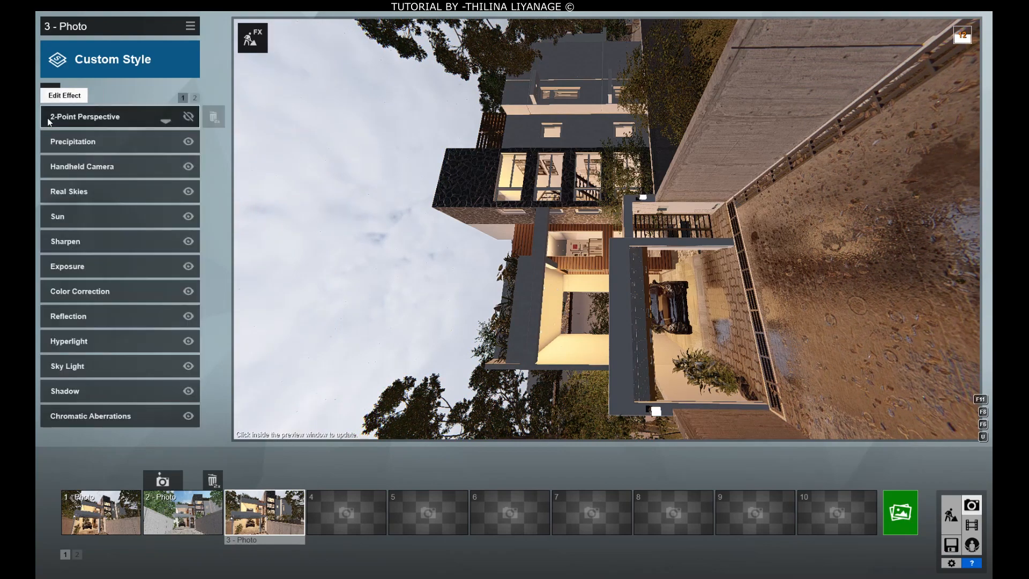
# Try the Depth of Field effect at an amount of 1000 and bring it back down to a moderate amount
pyautogui.click(195, 97)
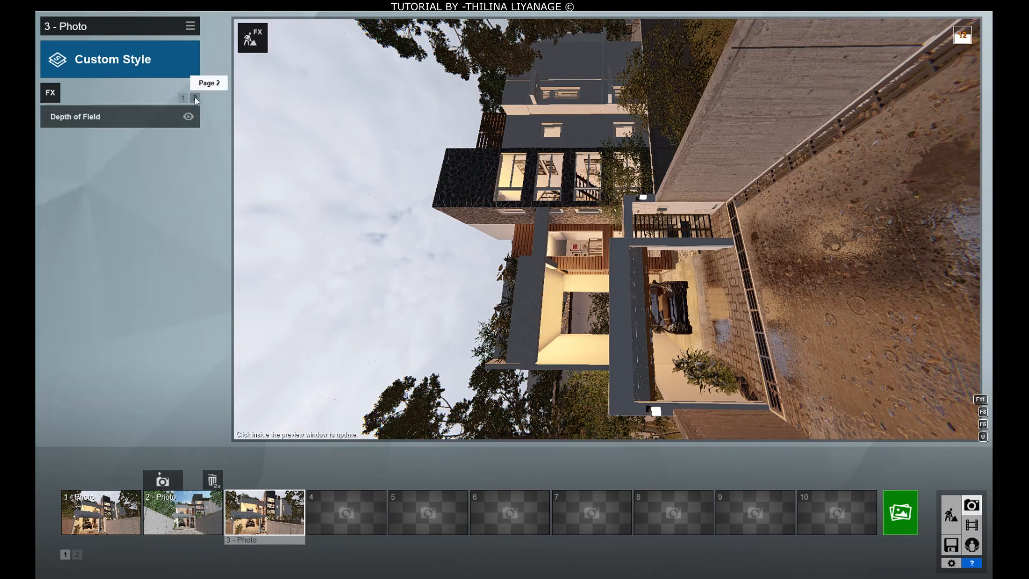
pyautogui.click(77, 117)
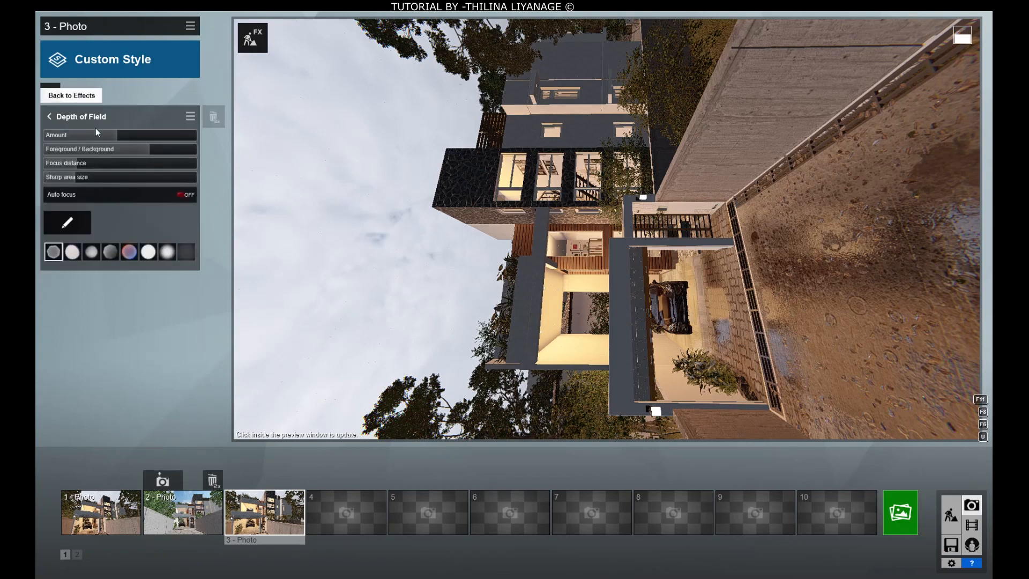
pyautogui.moveTo(129, 134)
pyautogui.moveTo(117, 135); pyautogui.dragTo(259, 149)
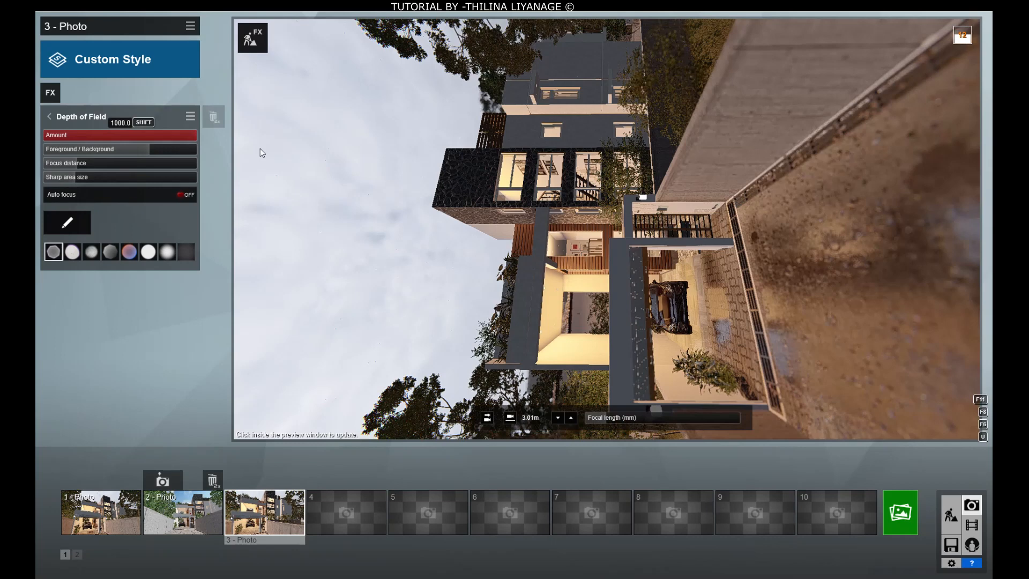
pyautogui.click(134, 138)
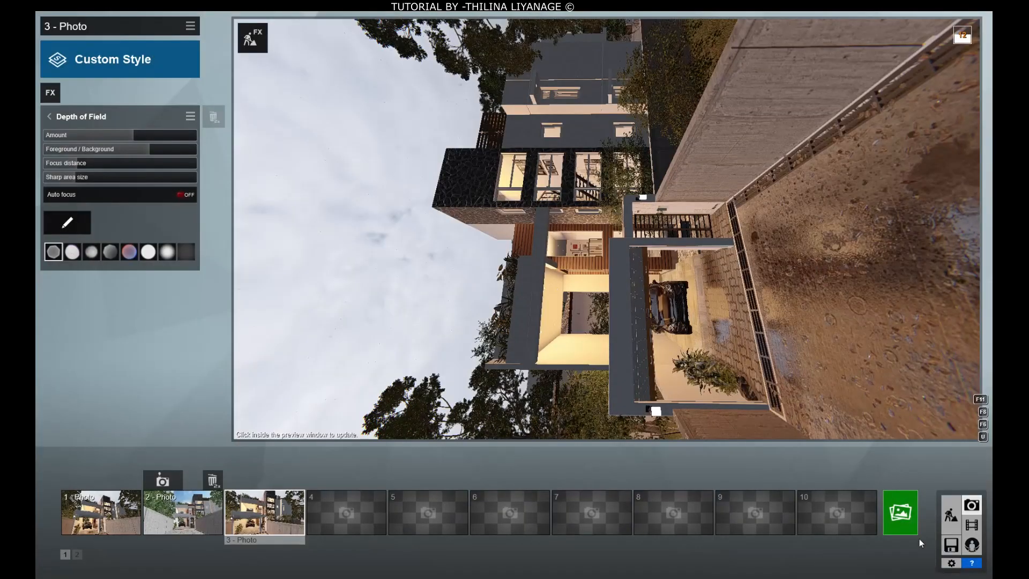
# Render photo 3 as a still image, switch to Photos and rotate the rendered sample.jpg upright
pyautogui.click(900, 513)
pyautogui.click(453, 426)
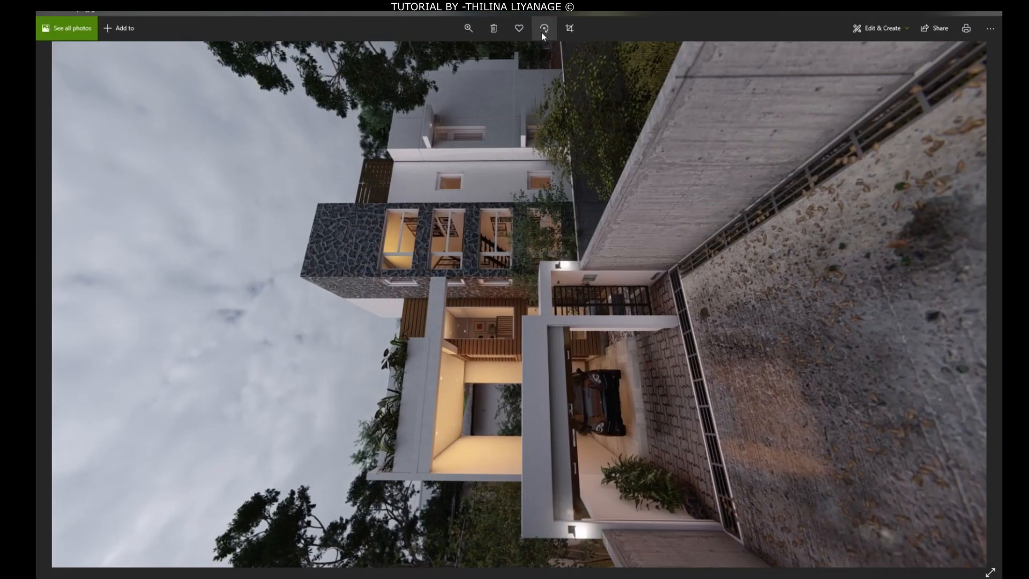
pyautogui.click(539, 28)
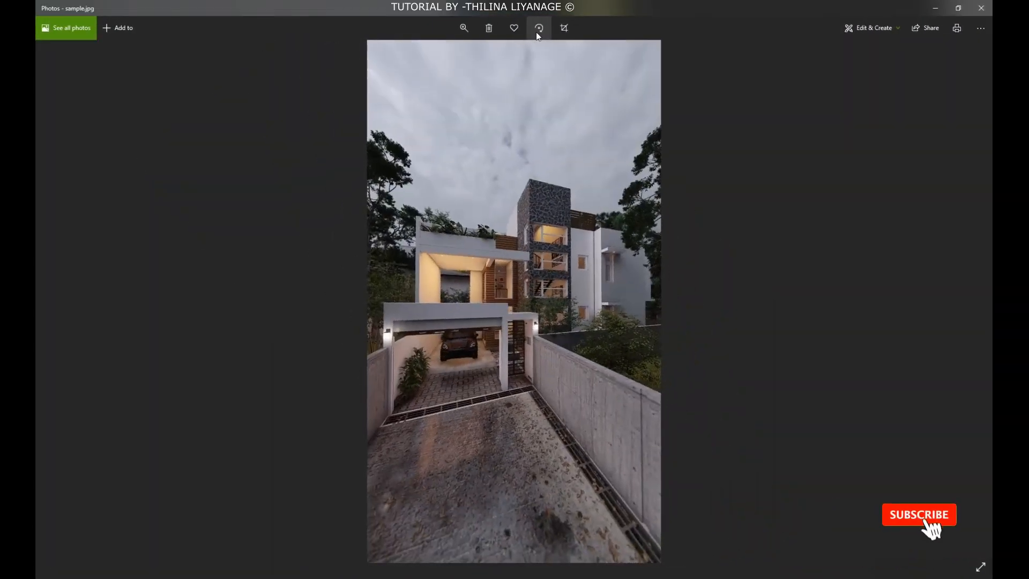
# Open the upright render sample.jpg in Photoshop for post-processing
pyautogui.rightClick(535, 286)
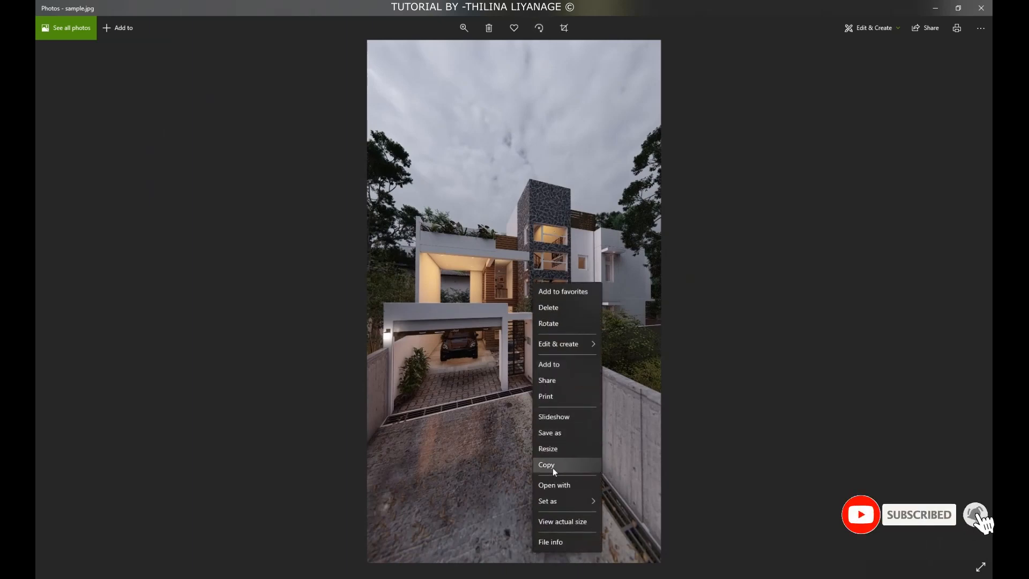
pyautogui.click(556, 483)
pyautogui.click(112, 125)
pyautogui.click(165, 252)
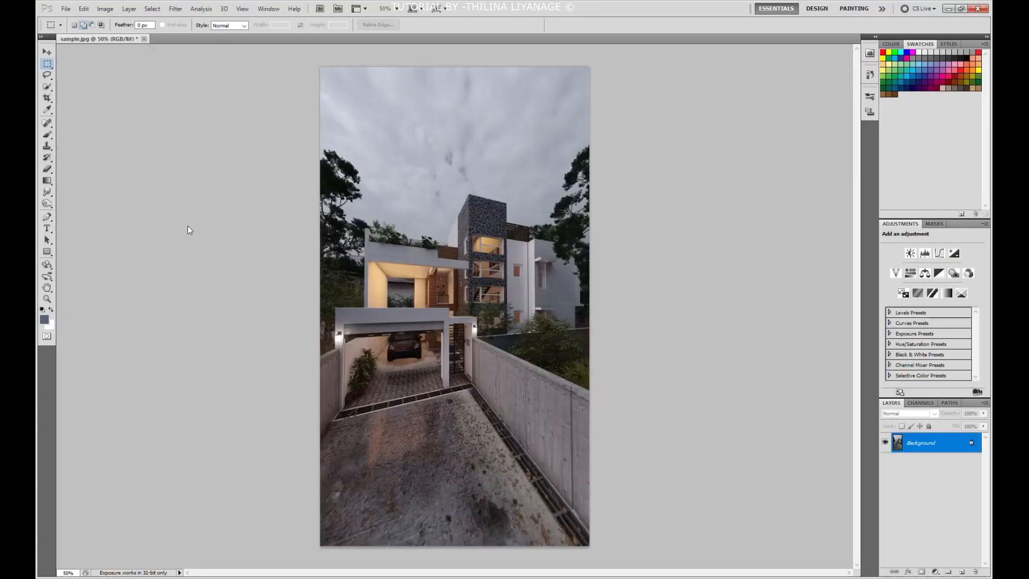
# Crop the image at full width, removing a thin strip of sky and the driveway foreground below the drain grating
pyautogui.click(48, 98)
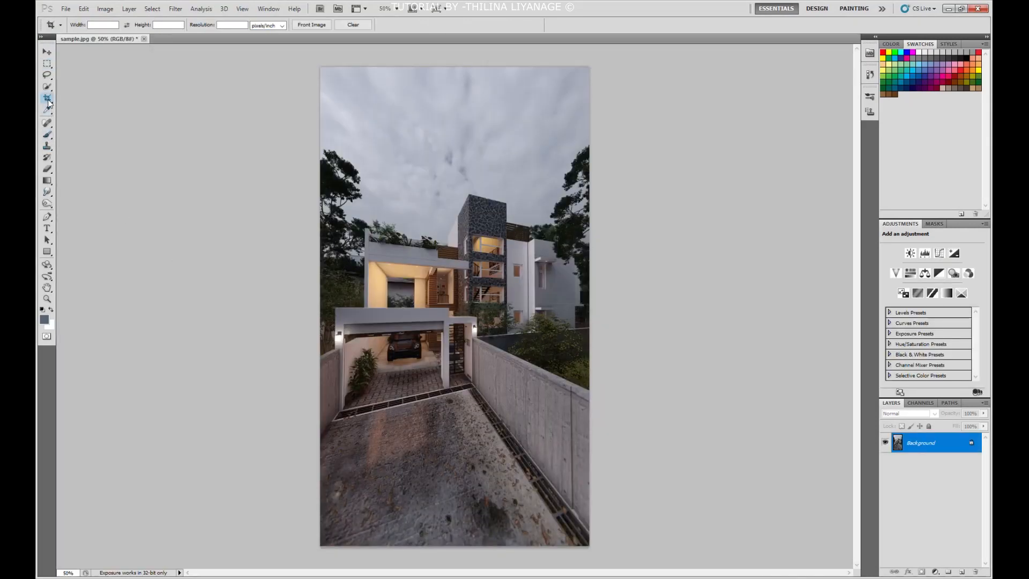
pyautogui.moveTo(319, 76); pyautogui.dragTo(610, 455)
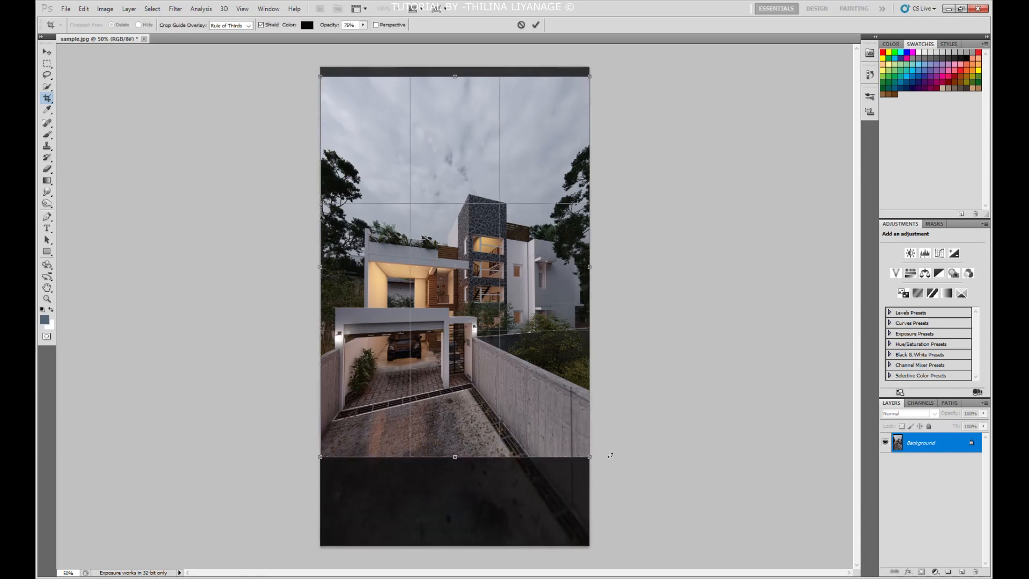
pyautogui.press('Return')
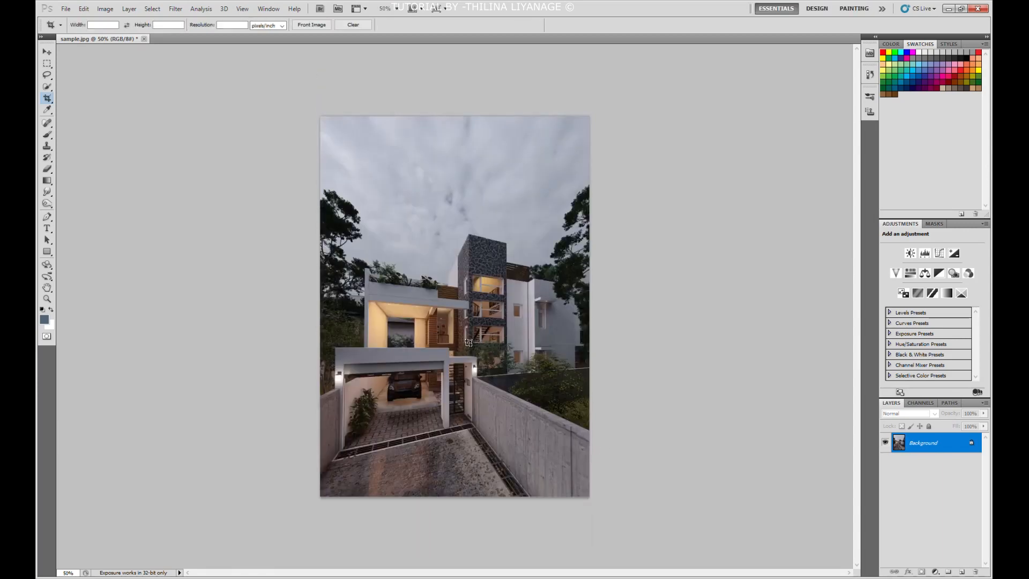
# Brighten the cropped image with a Curves adjustment, raising the midtones and setting a shadow point at input 34, output 53
pyautogui.click(46, 300)
pyautogui.rightClick(429, 295)
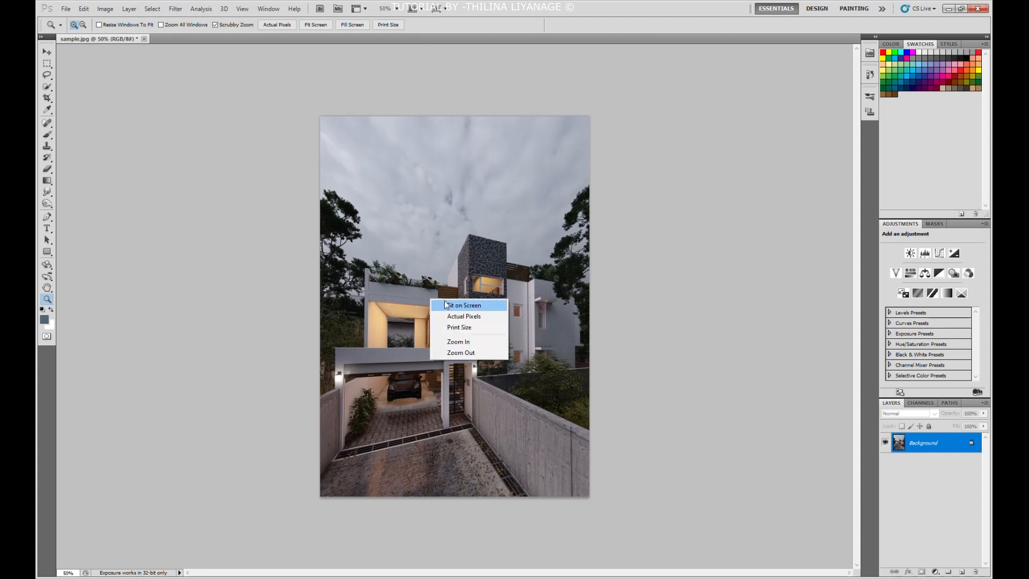
pyautogui.click(447, 301)
pyautogui.click(105, 8)
pyautogui.moveTo(124, 33)
pyautogui.click(234, 53)
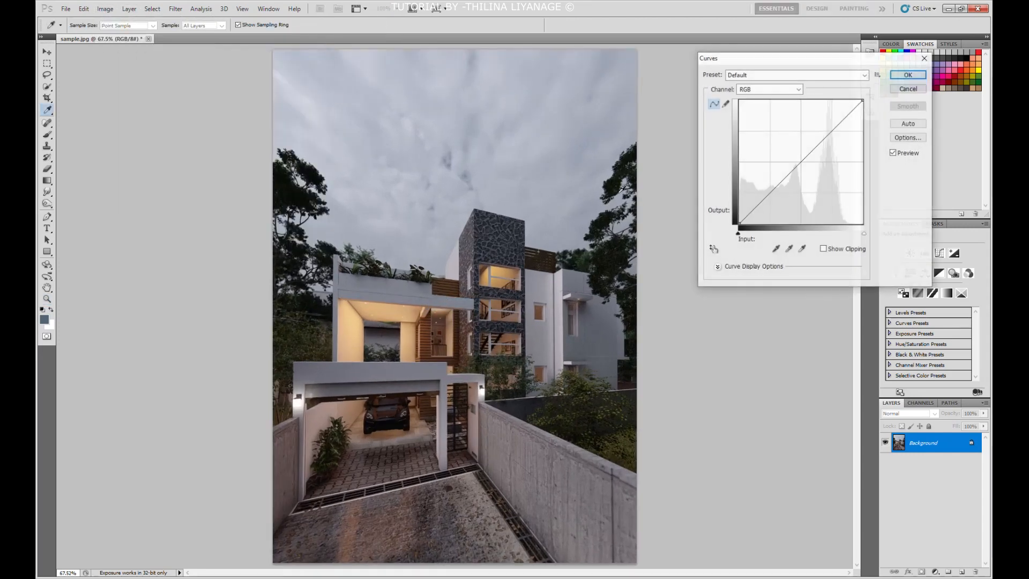
pyautogui.moveTo(791, 171); pyautogui.dragTo(785, 159)
pyautogui.click(758, 198)
pyautogui.moveTo(758, 198); pyautogui.dragTo(755, 198)
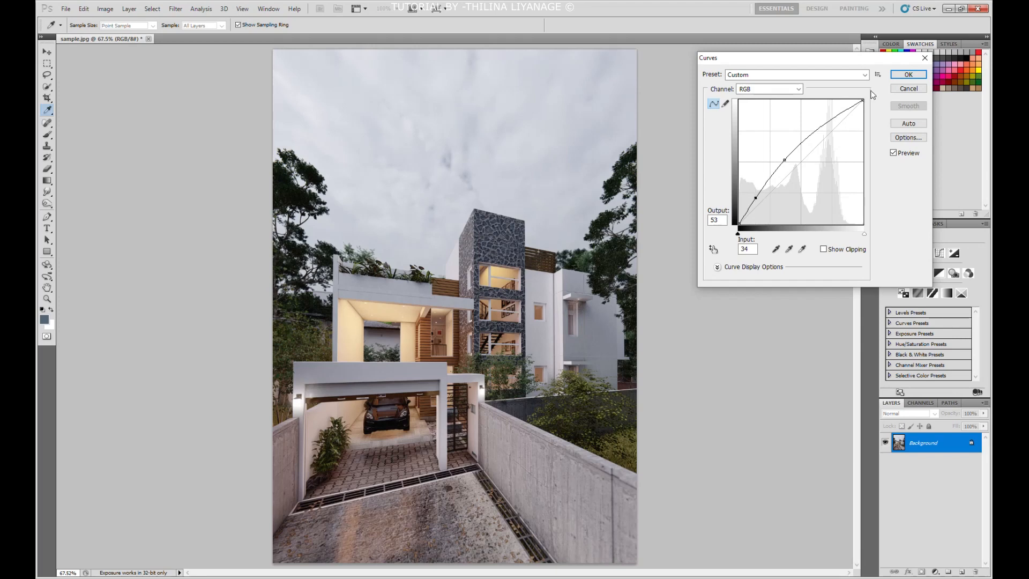
pyautogui.click(909, 74)
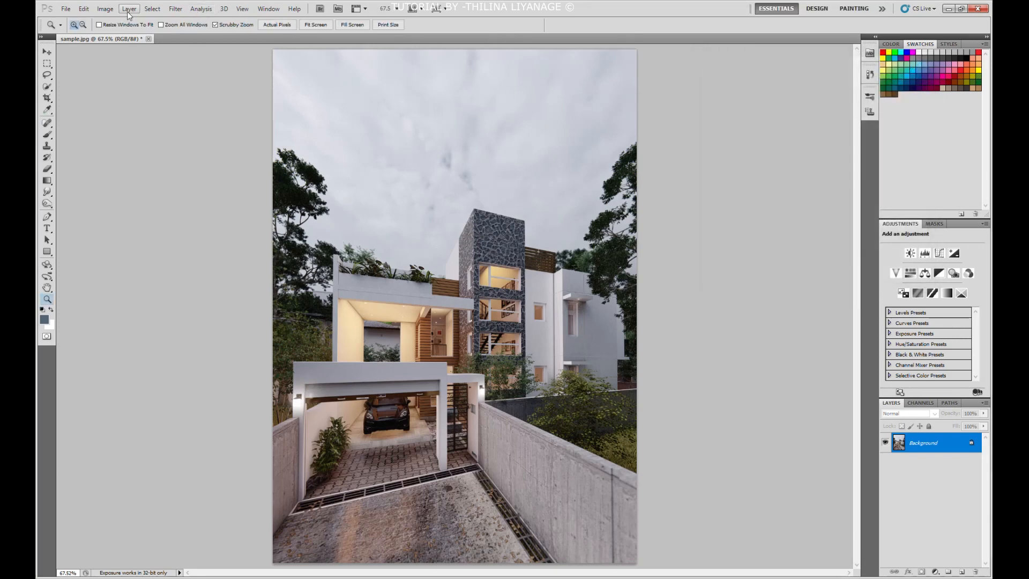
# Apply an Exposure adjustment to the image with a slightly raised offset and a small gamma correction change
pyautogui.click(105, 9)
pyautogui.moveTo(155, 33)
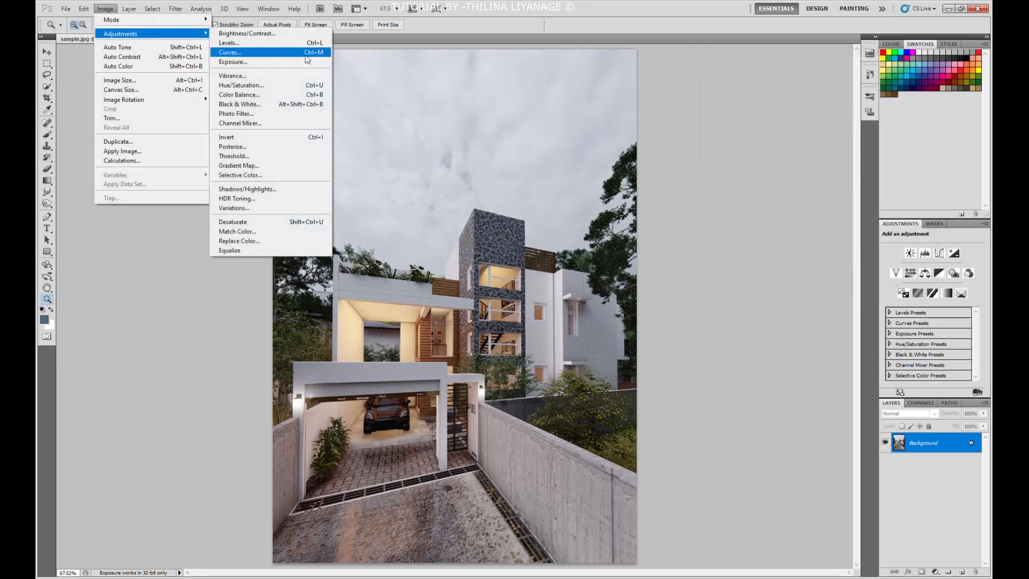
pyautogui.click(249, 62)
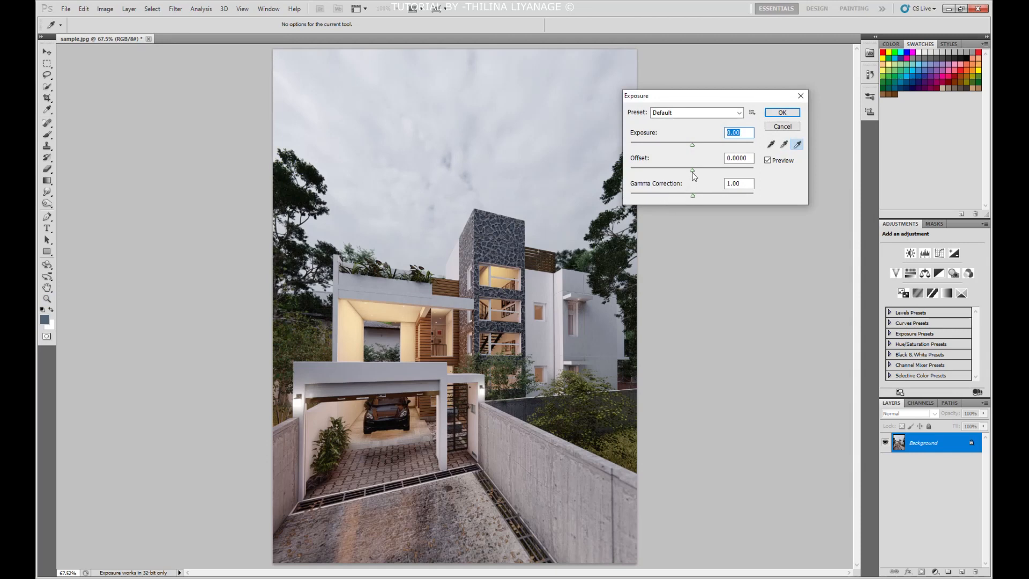
pyautogui.moveTo(692, 172); pyautogui.dragTo(693, 172)
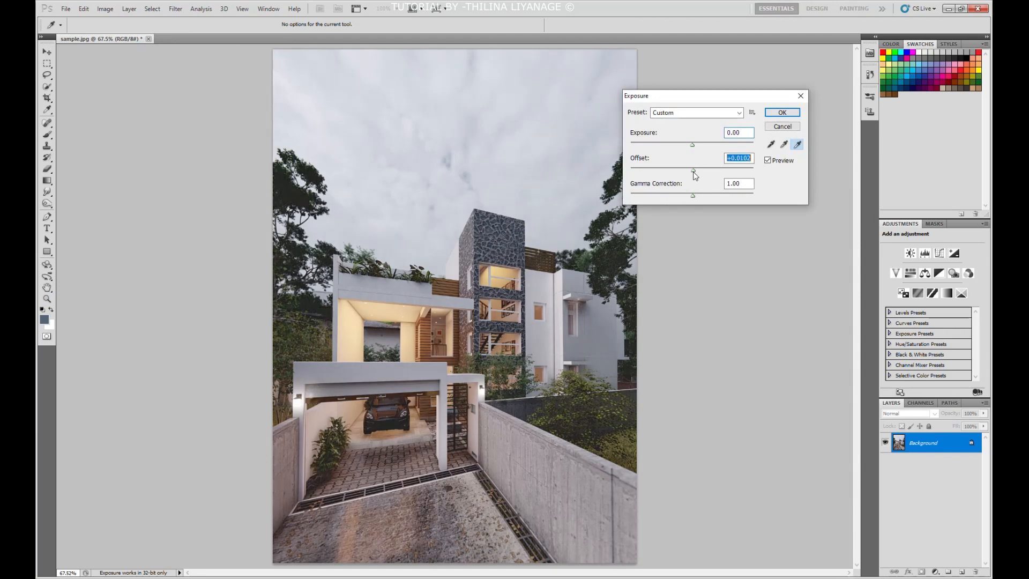
pyautogui.moveTo(693, 172); pyautogui.dragTo(693, 172)
pyautogui.moveTo(693, 197); pyautogui.dragTo(690, 197)
pyautogui.click(787, 112)
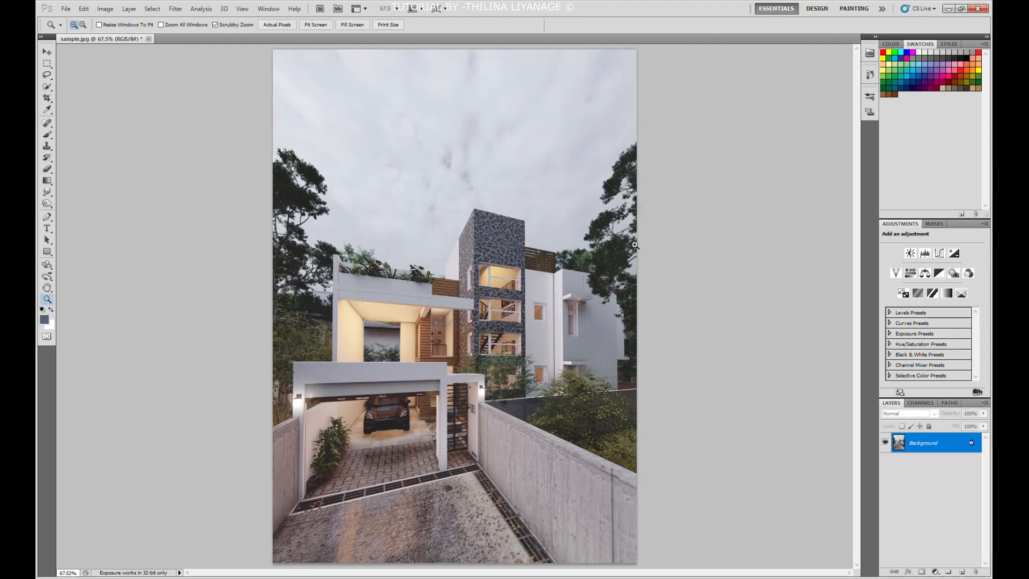
# Save the edited sample.jpg as a Progressive JPEG at quality 12 (Maximum) with 3 scans
pyautogui.click(60, 9)
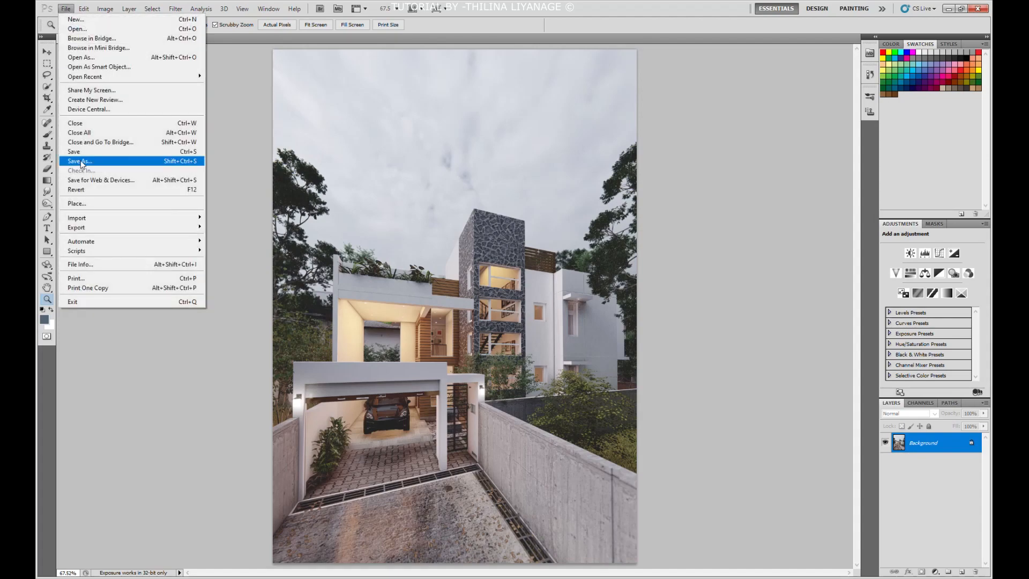
pyautogui.click(75, 151)
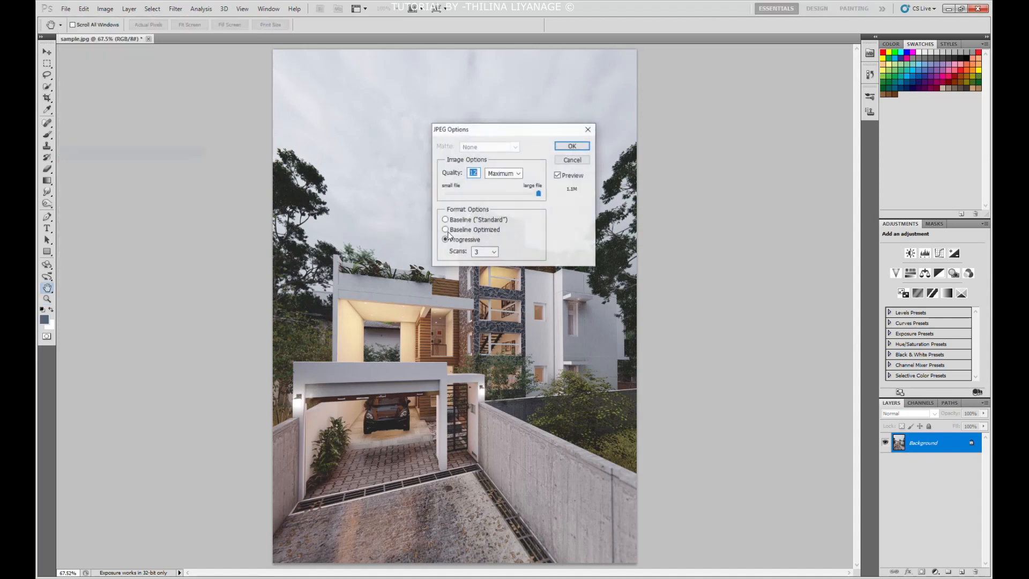
pyautogui.click(572, 145)
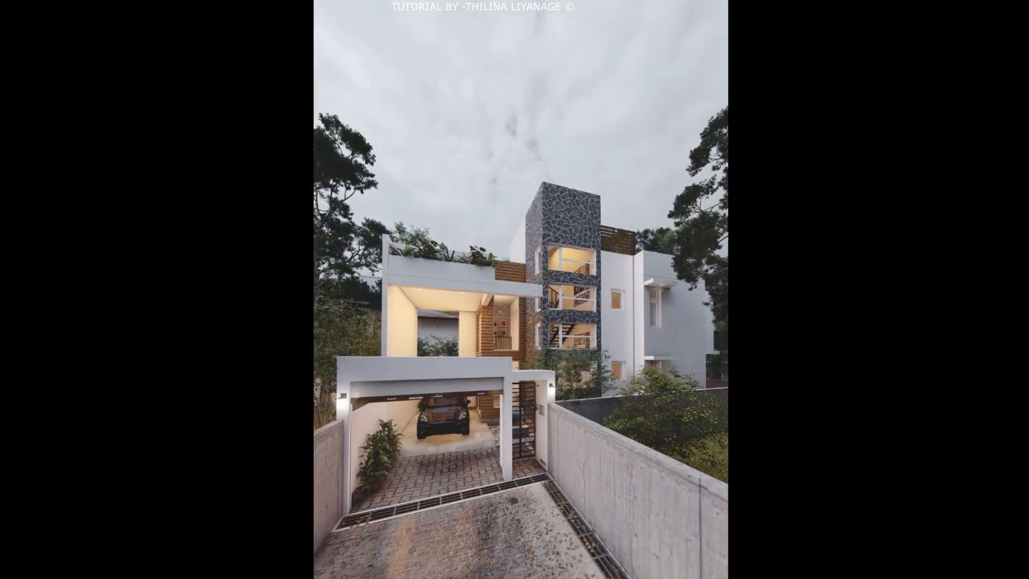